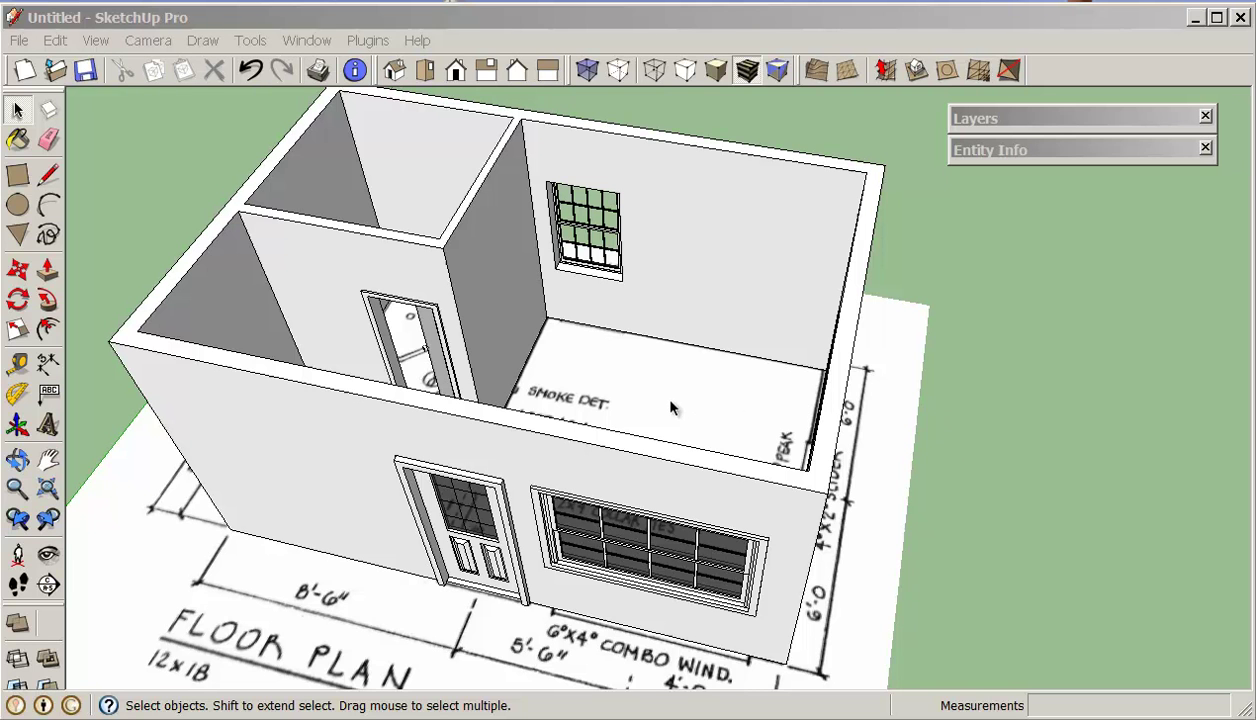
Orbit and zoom in until the front door and large window wall fill the view.
{"action": "middle_click_drag", "start_coordinate": [672, 407], "coordinate": [1004, 348]}
{"action": "scroll", "coordinate": [695, 353], "scroll_direction": "up", "scroll_amount": 5}
{"action": "middle_click_drag", "start_coordinate": [690, 350], "coordinate": [754, 402]}
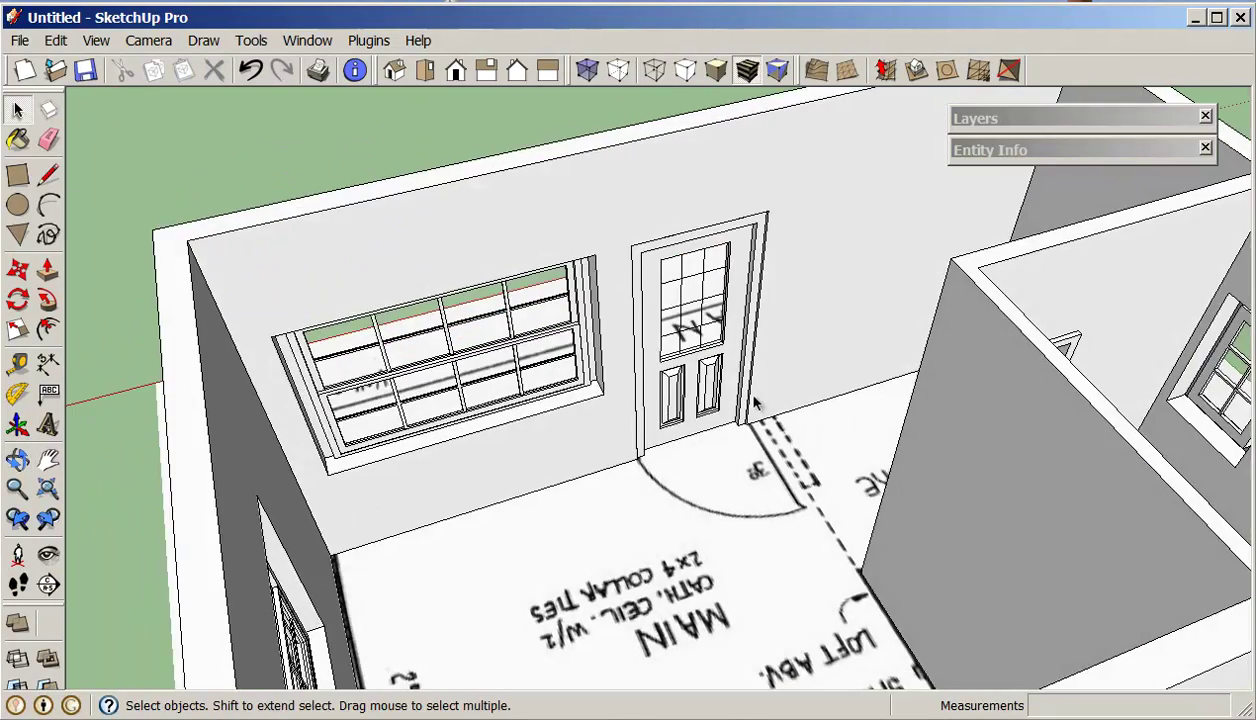
{"action": "scroll", "coordinate": [754, 402], "scroll_direction": "up", "scroll_amount": 2}
{"action": "scroll", "coordinate": [756, 356], "scroll_direction": "up", "scroll_amount": 2}
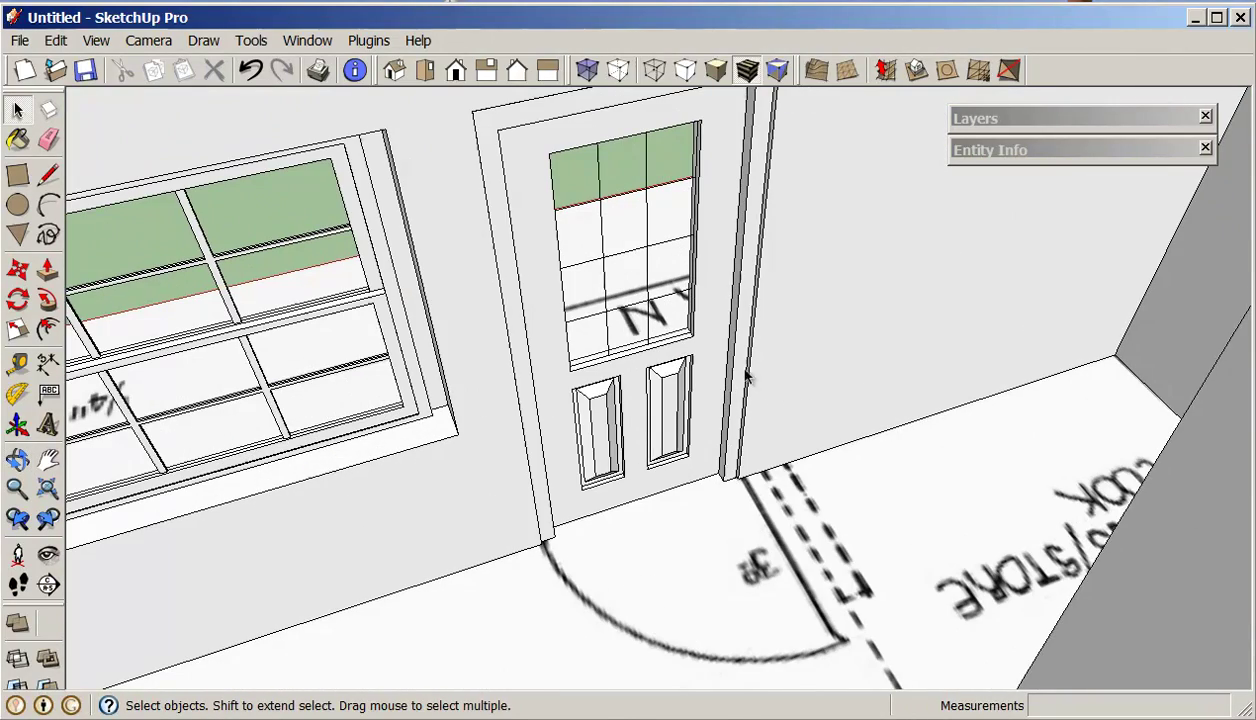
Edit the door component and pull its frame trim out 1 1/2" from the wall.
{"action": "left_click", "coordinate": [558, 395]}
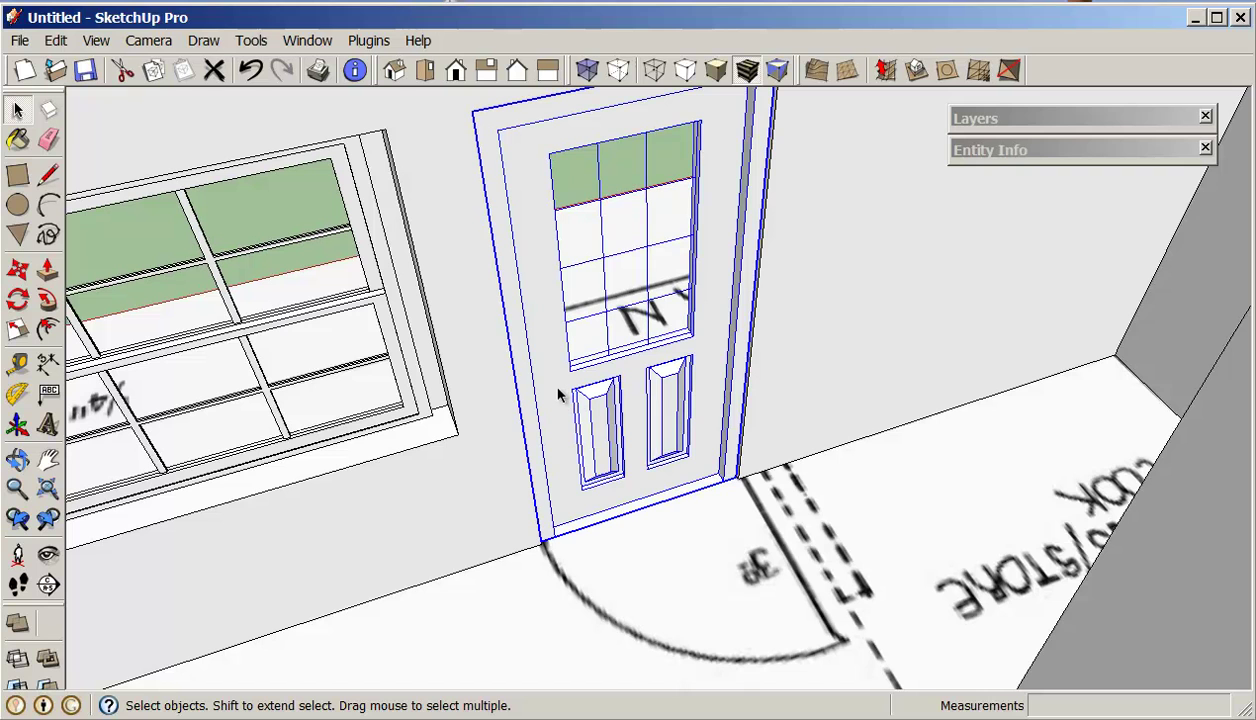
{"action": "right_click", "coordinate": [560, 396]}
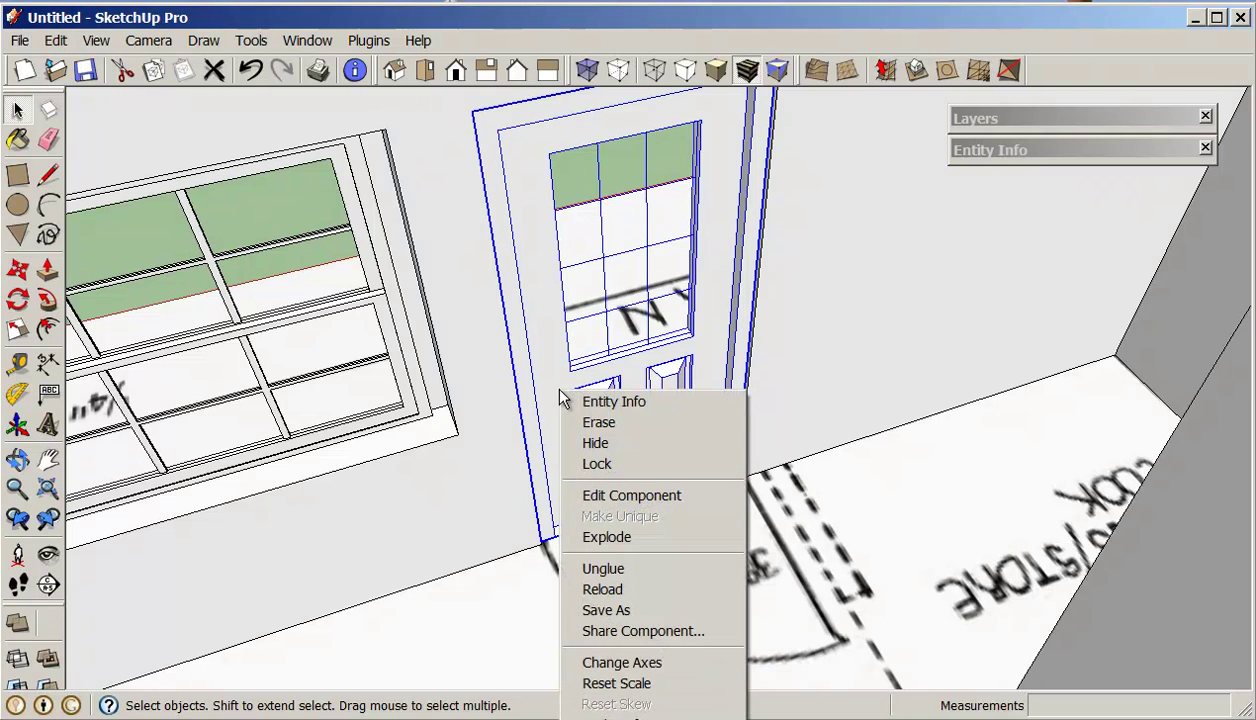
{"action": "left_click", "coordinate": [629, 497]}
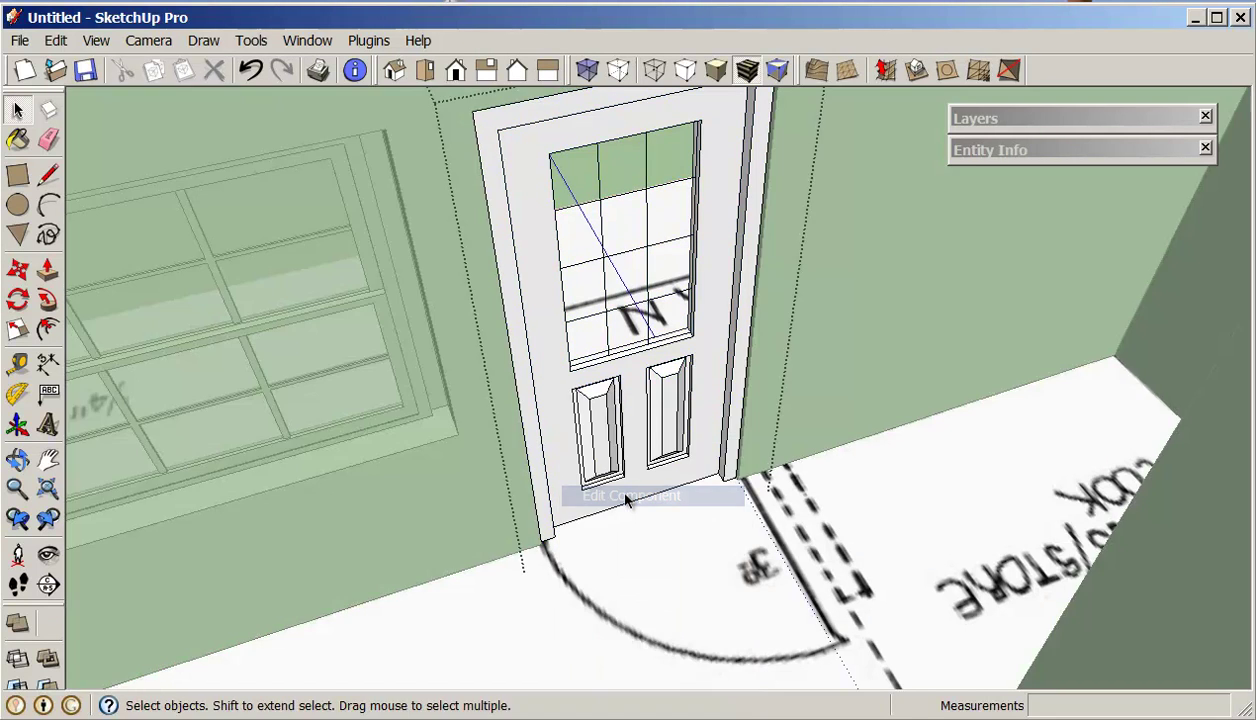
{"action": "left_click", "coordinate": [46, 271]}
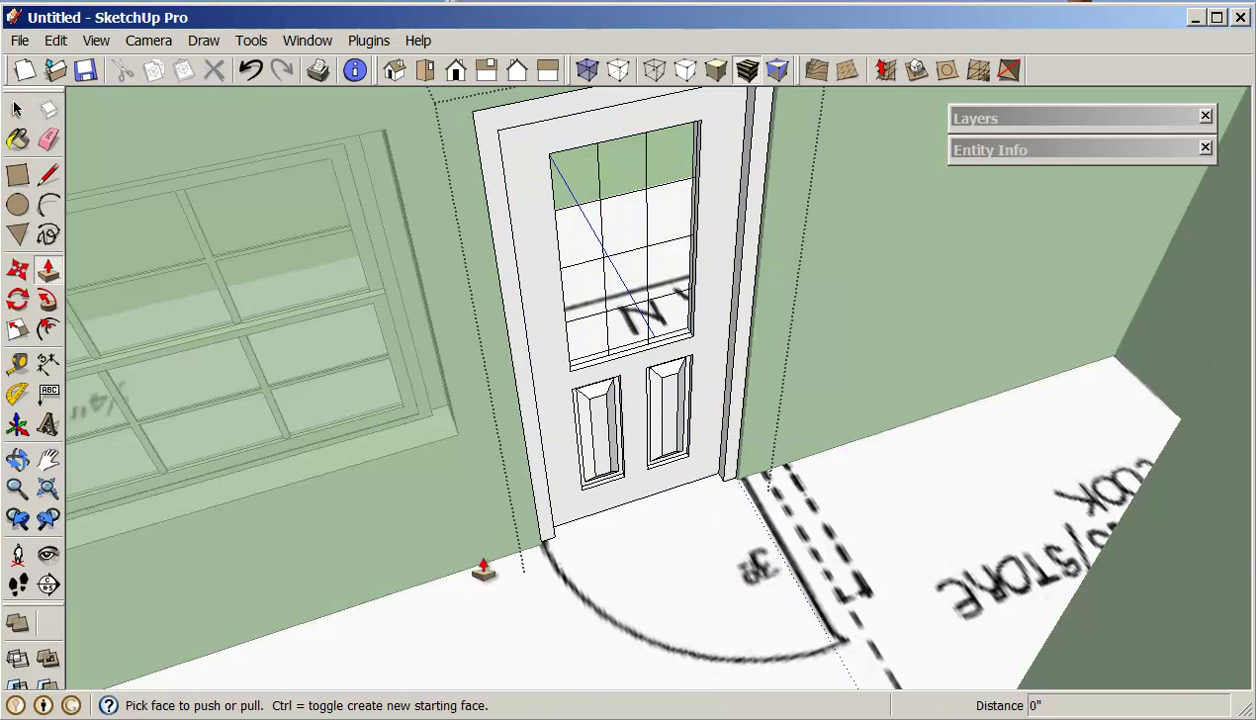
{"action": "left_click", "coordinate": [548, 553]}
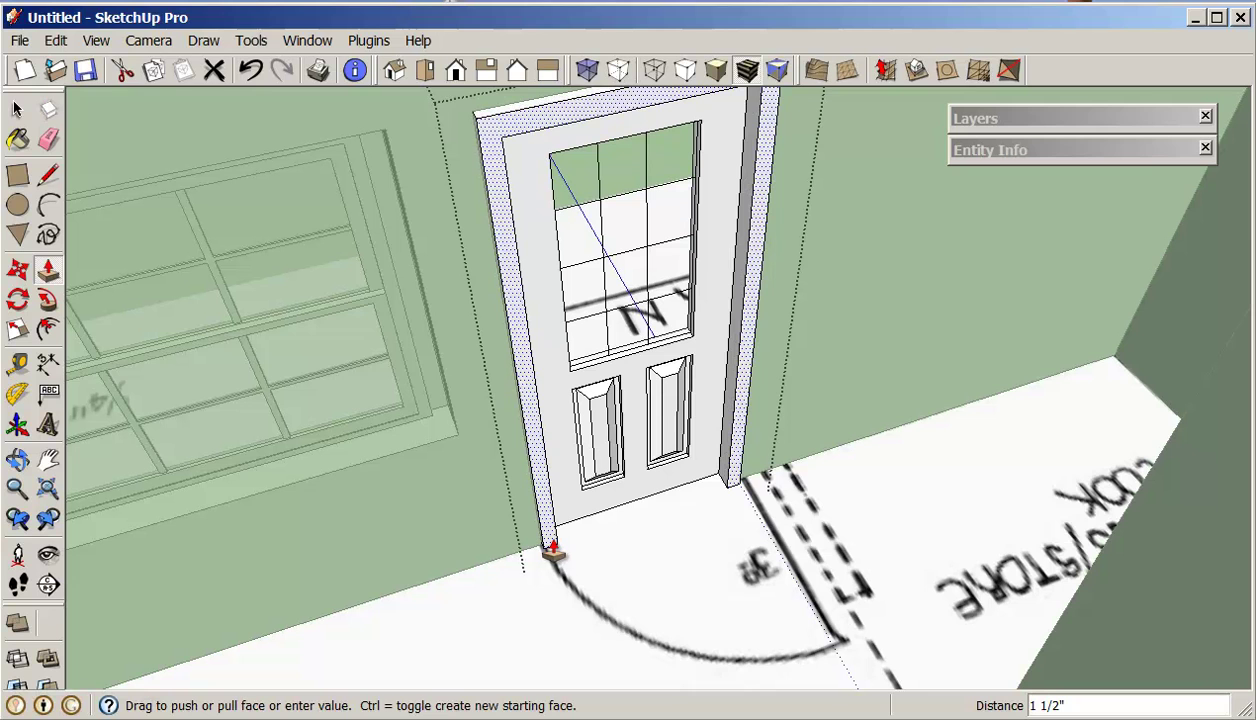
{"action": "left_click", "coordinate": [553, 550]}
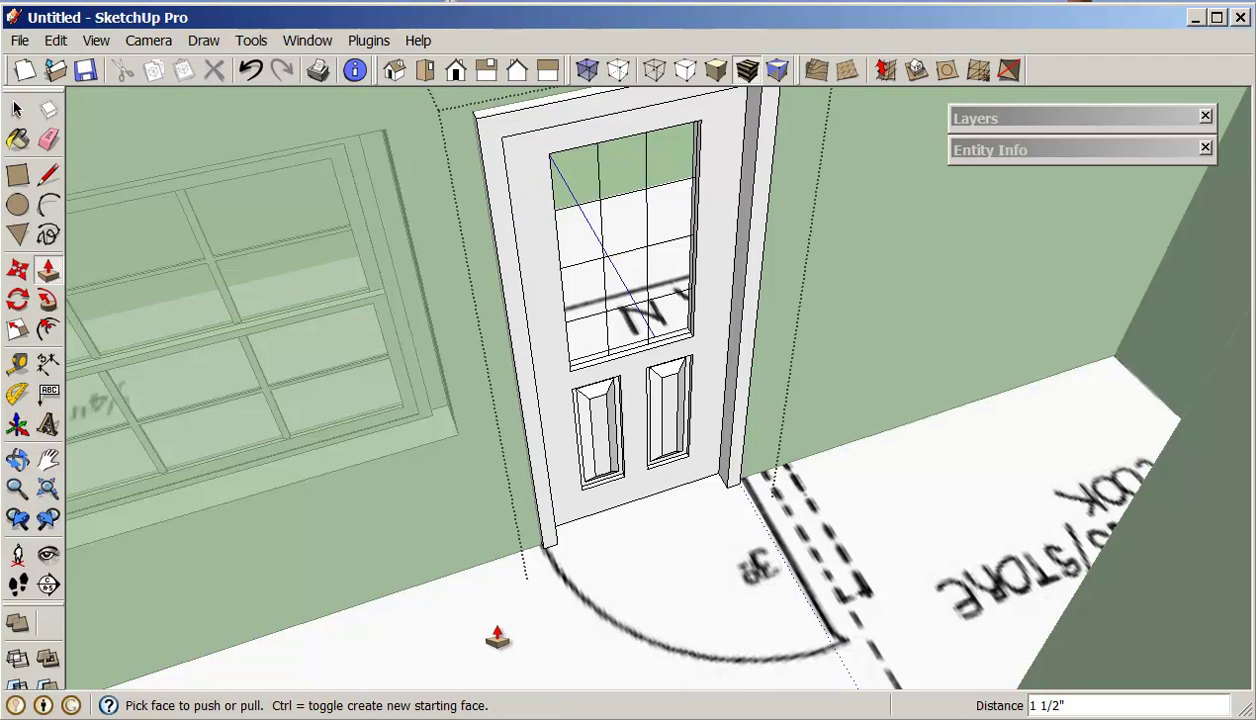
{"action": "left_click", "coordinate": [16, 112]}
{"action": "middle_click_drag", "start_coordinate": [499, 589], "coordinate": [585, 504]}
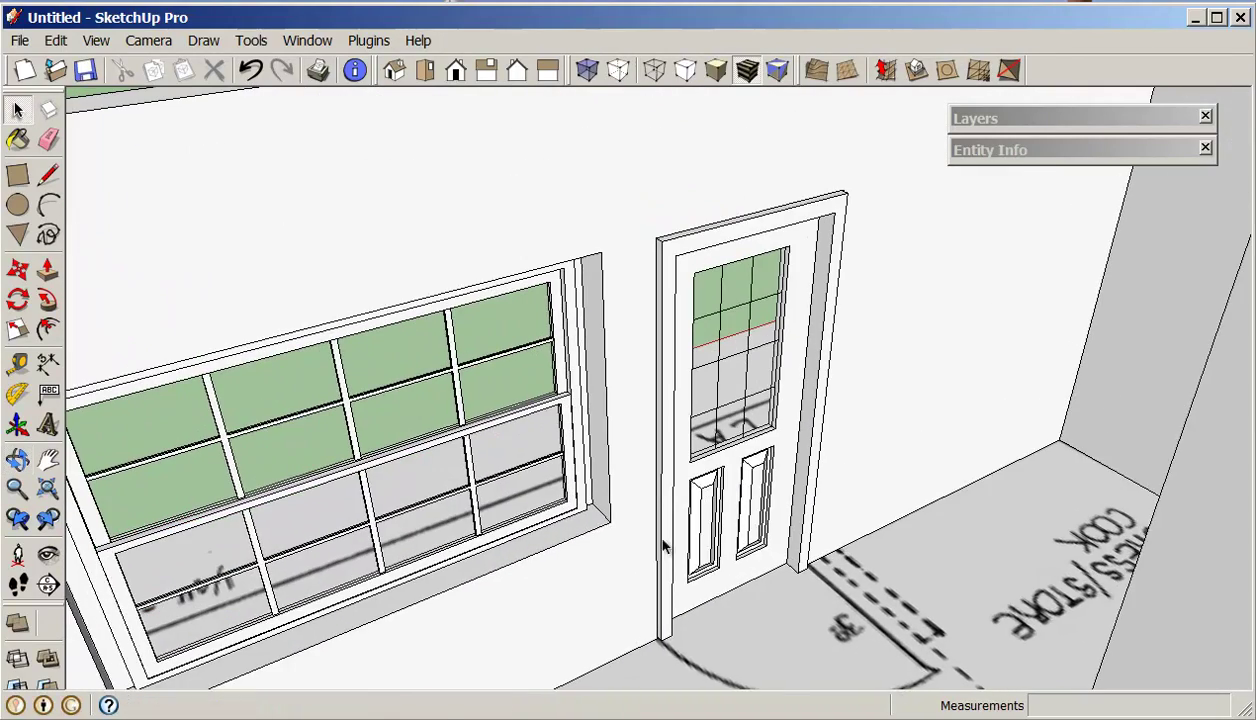
Pull the large window frame's right side face out about 2 9/16".
{"action": "left_click", "coordinate": [598, 488]}
{"action": "scroll", "coordinate": [604, 484], "scroll_direction": "up", "scroll_amount": 2}
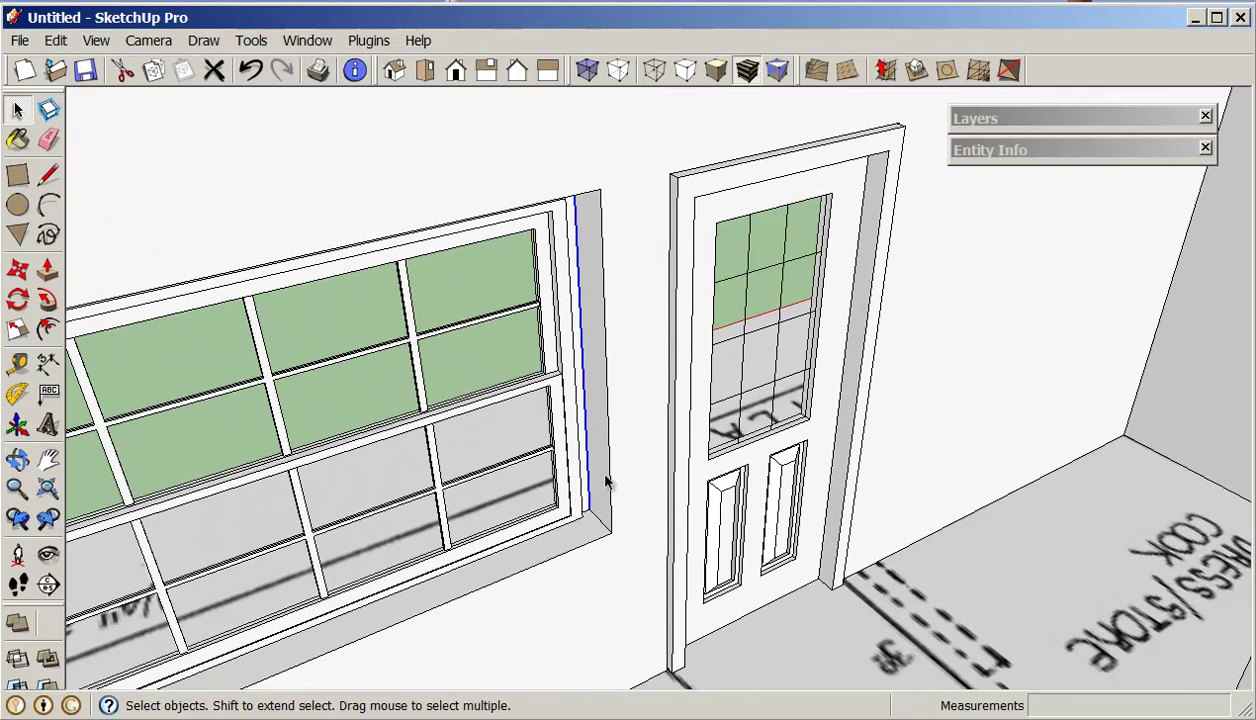
{"action": "left_click", "coordinate": [605, 484]}
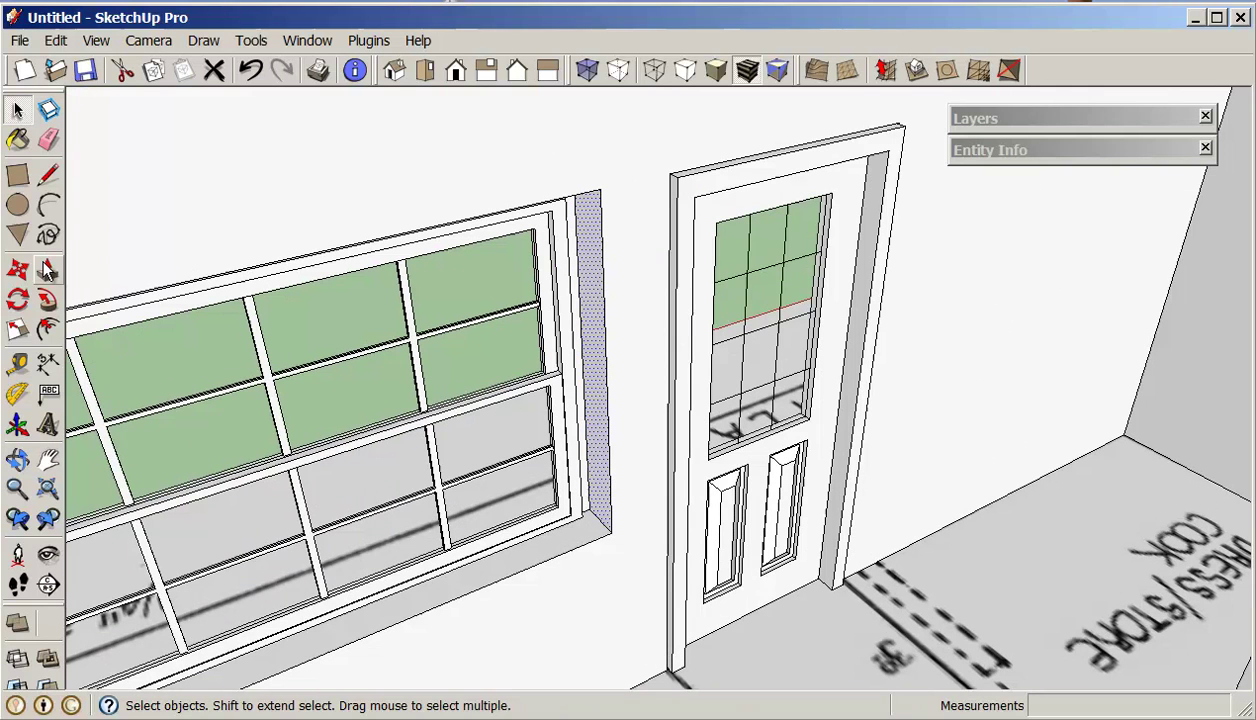
{"action": "left_click", "coordinate": [47, 268]}
{"action": "left_click", "coordinate": [594, 448]}
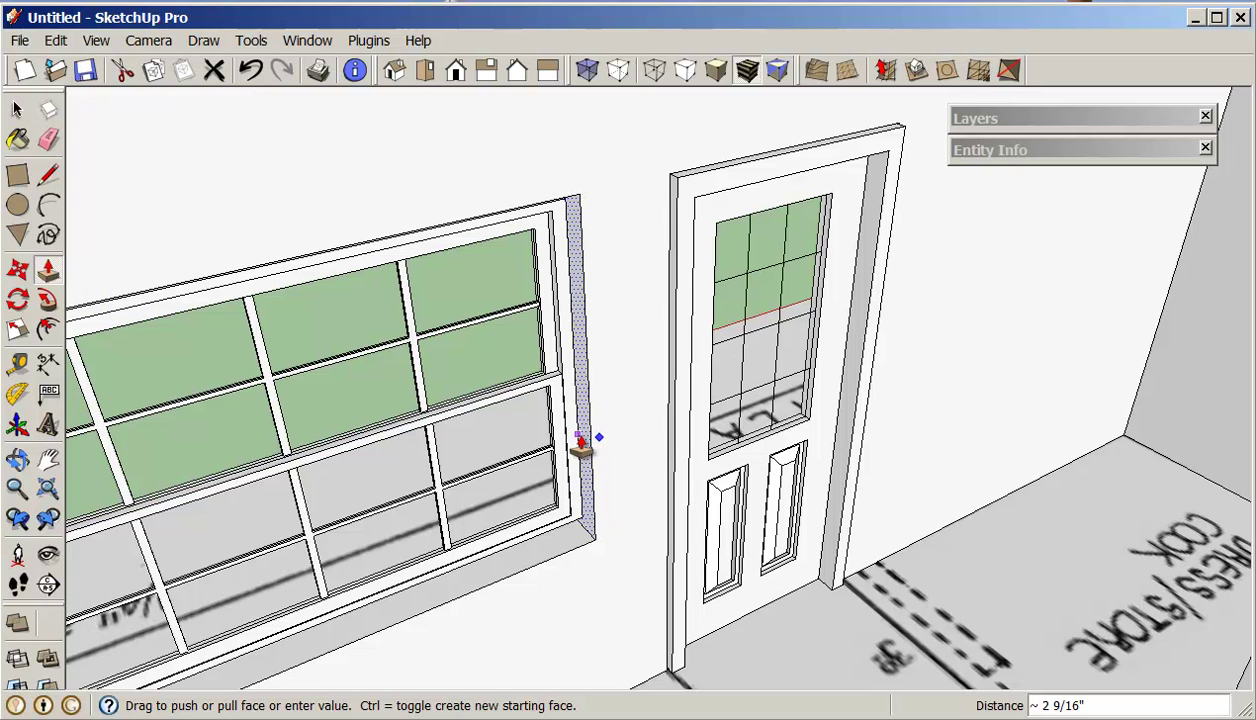
{"action": "middle_click_drag", "start_coordinate": [580, 442], "coordinate": [578, 222]}
Set the right face push at 5/16" and pull the window's top trim out about 1 9/16".
{"action": "left_click", "coordinate": [531, 275]}
{"action": "left_click", "coordinate": [542, 280]}
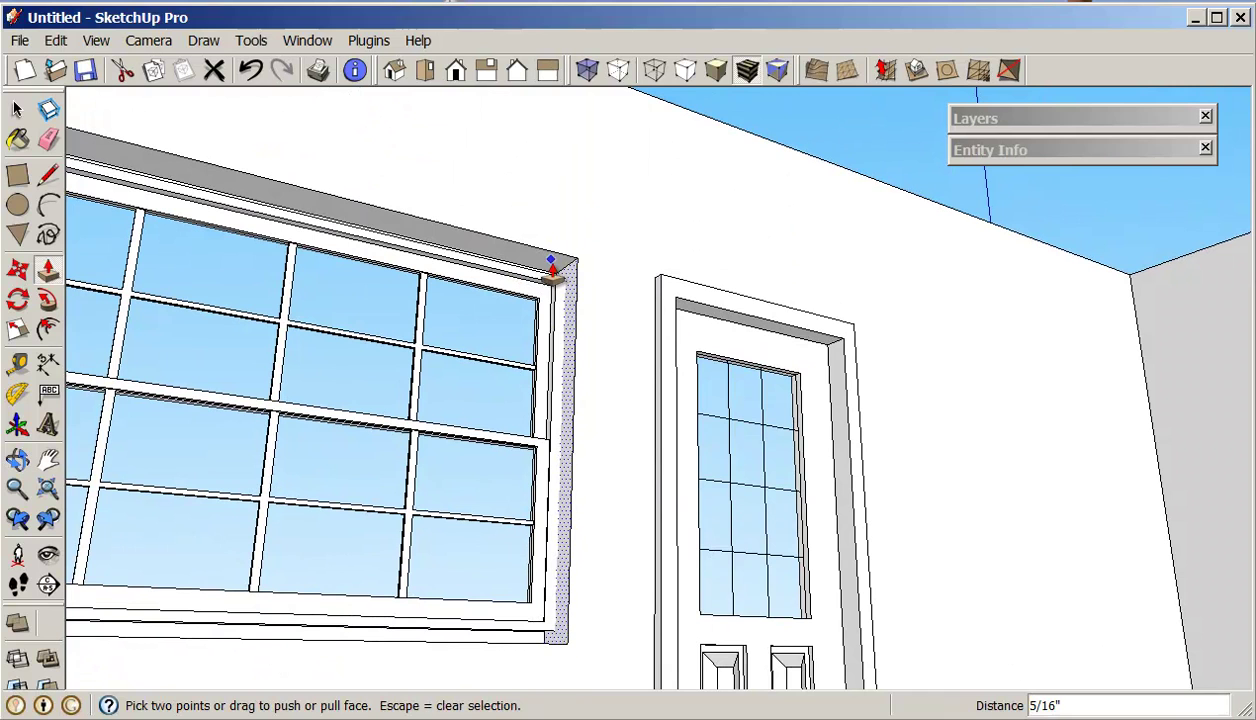
{"action": "key", "text": "space"}
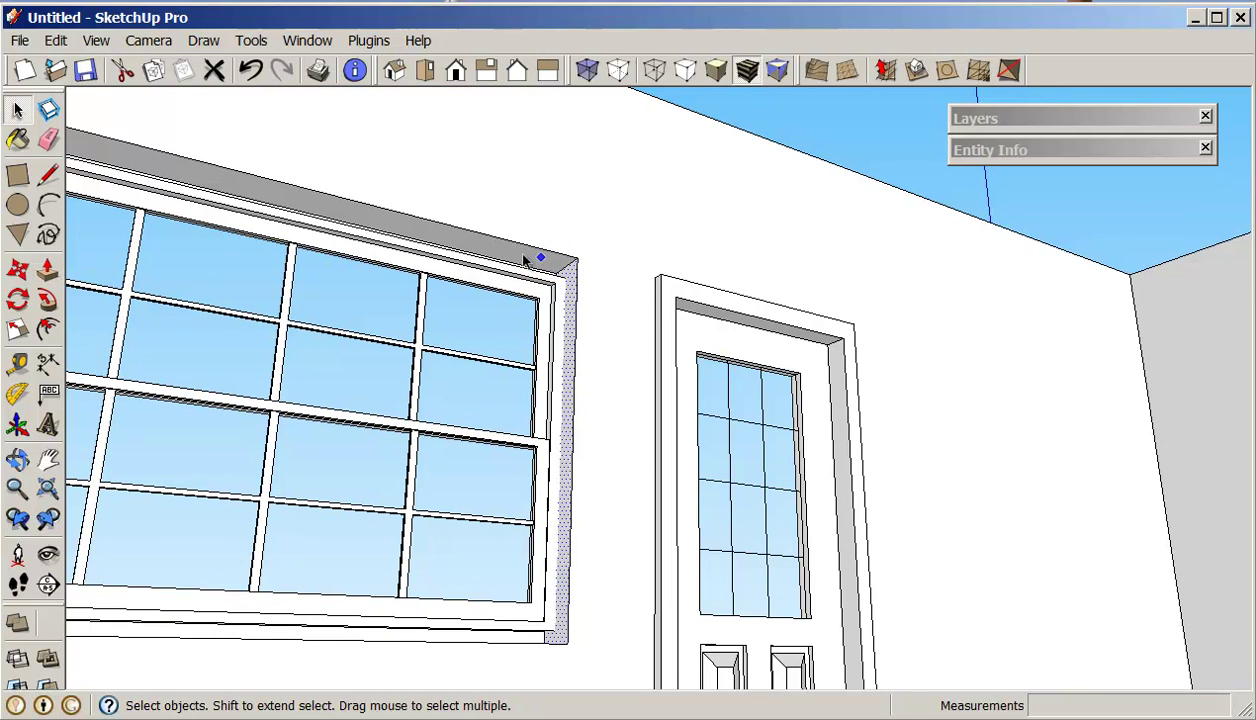
{"action": "left_click", "coordinate": [523, 257]}
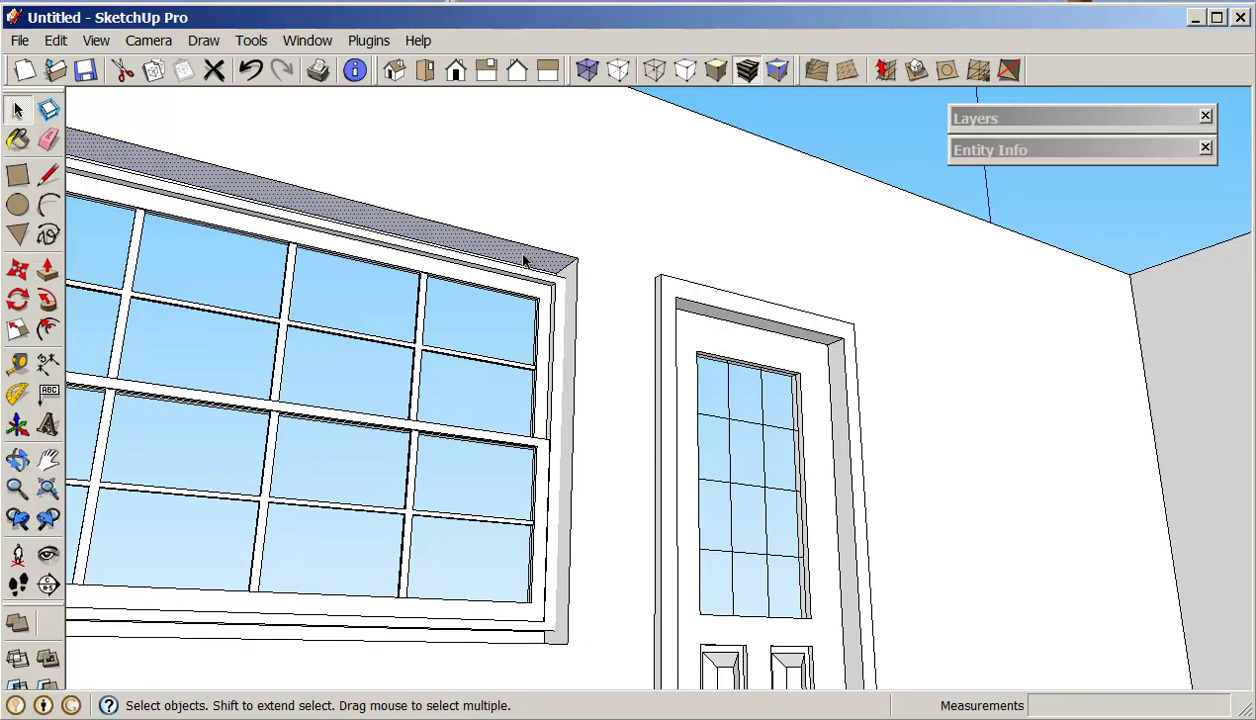
{"action": "left_click", "coordinate": [50, 272]}
{"action": "left_click", "coordinate": [466, 249]}
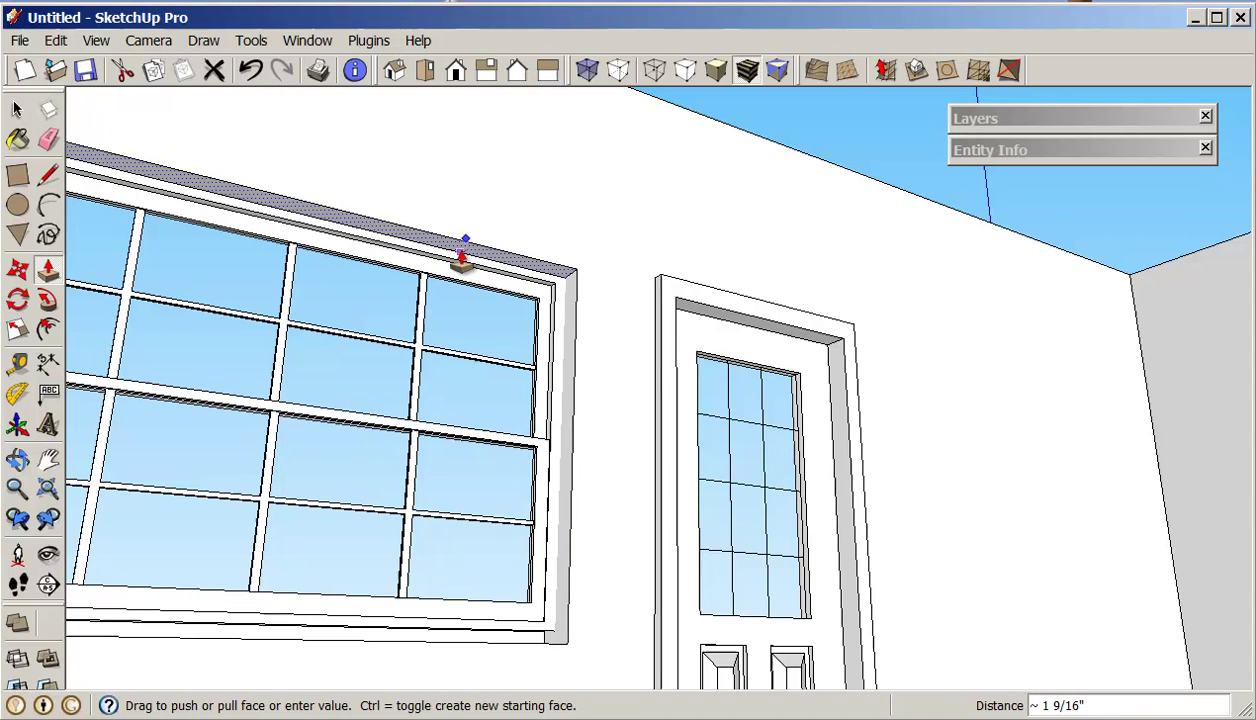
{"action": "left_click", "coordinate": [457, 252]}
Pull the window's bottom sill face out about 2 5/8".
{"action": "middle_click_drag", "start_coordinate": [547, 356], "coordinate": [399, 607]}
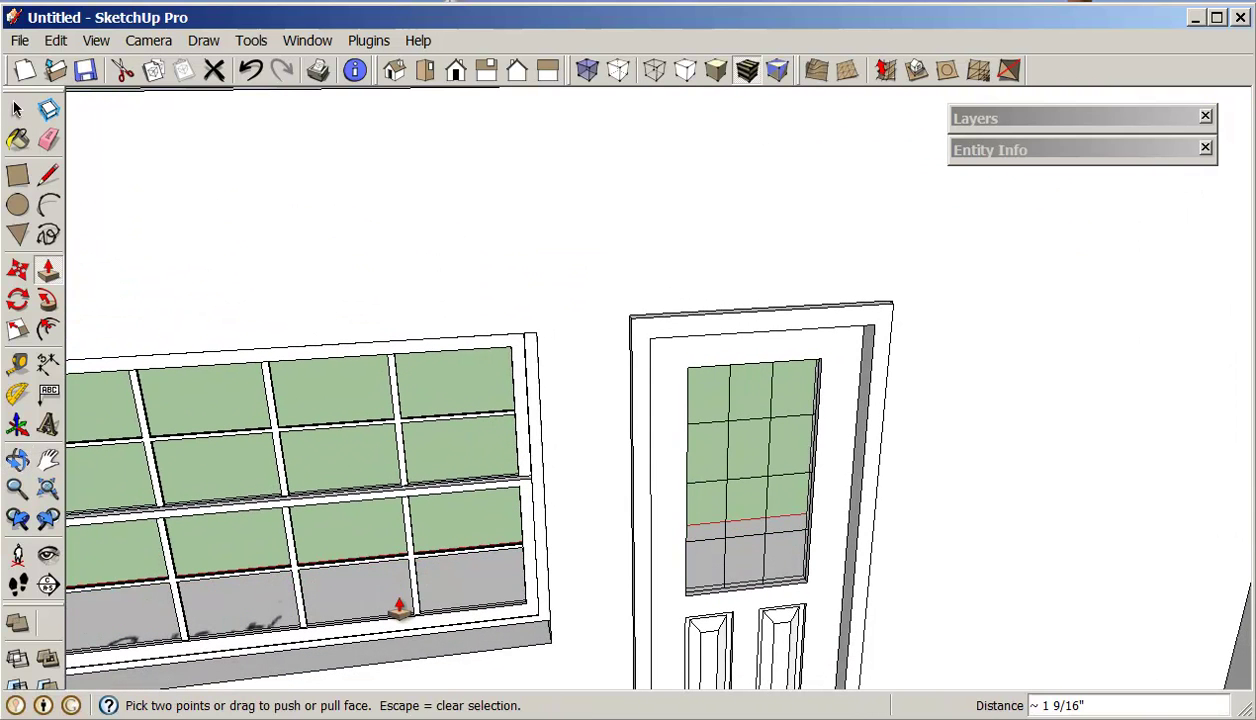
{"action": "key", "text": "space"}
{"action": "left_click", "coordinate": [470, 645]}
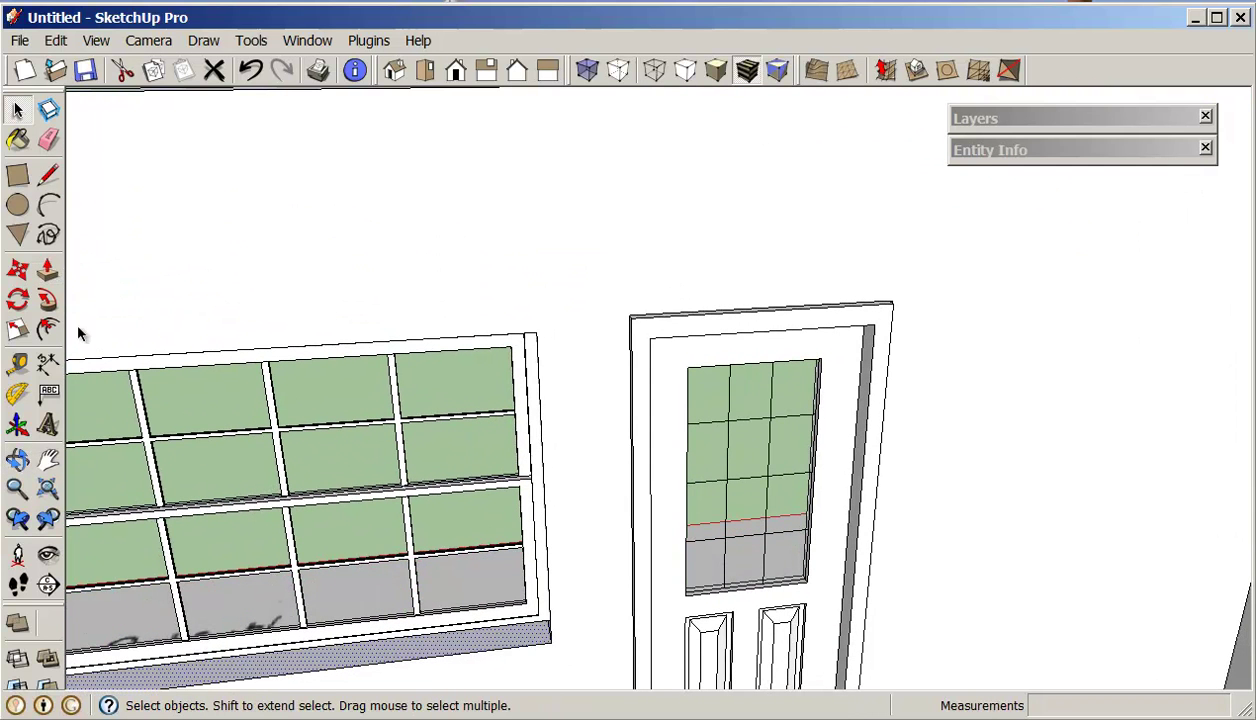
{"action": "left_click", "coordinate": [48, 271]}
{"action": "left_click_drag", "start_coordinate": [421, 639], "coordinate": [420, 613]}
{"action": "middle_click_drag", "start_coordinate": [434, 552], "coordinate": [423, 455]}
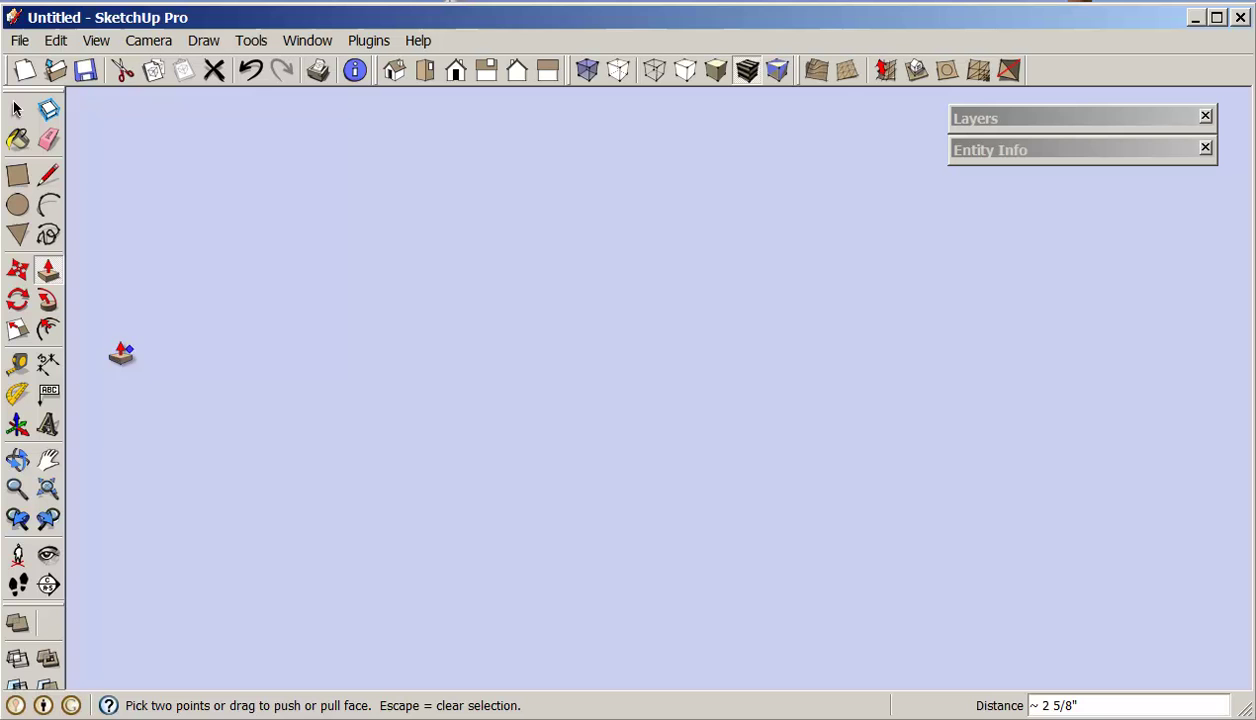
Face the window again and pull its left frame side out about 2 9/16".
{"action": "left_click", "coordinate": [17, 517]}
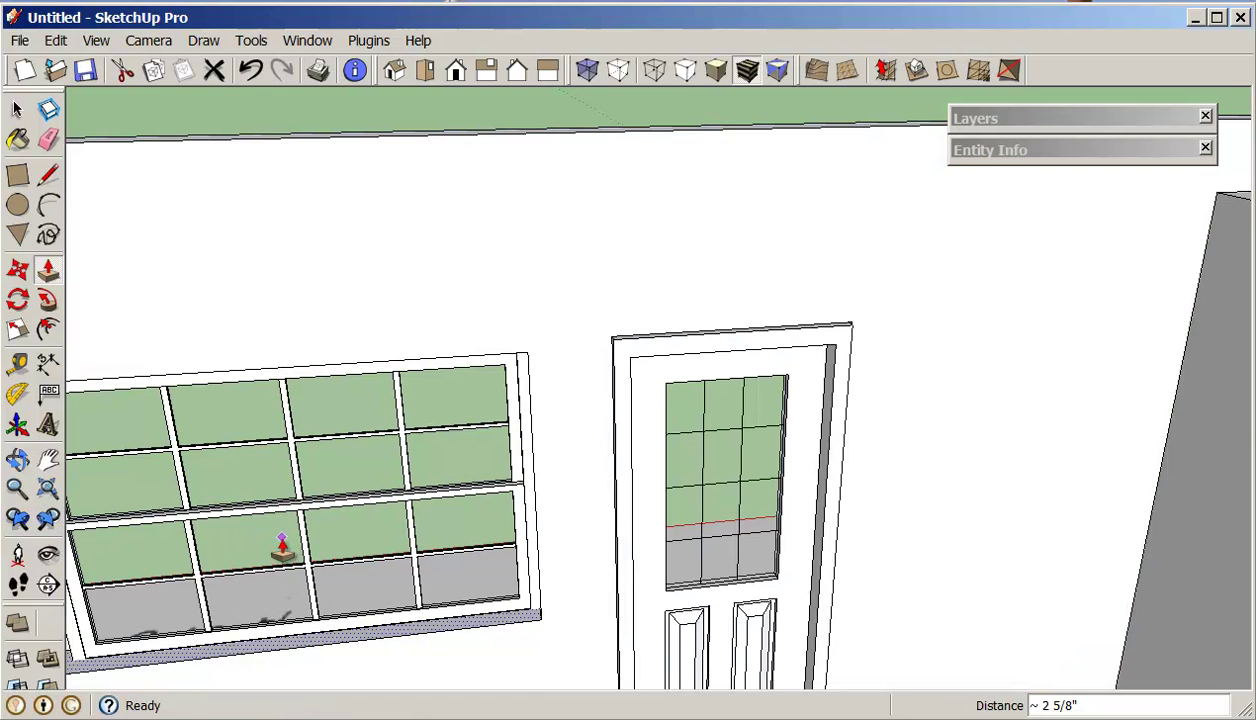
{"action": "middle_click_drag", "start_coordinate": [282, 545], "coordinate": [404, 580]}
{"action": "scroll", "coordinate": [404, 580], "scroll_direction": "up", "scroll_amount": 2}
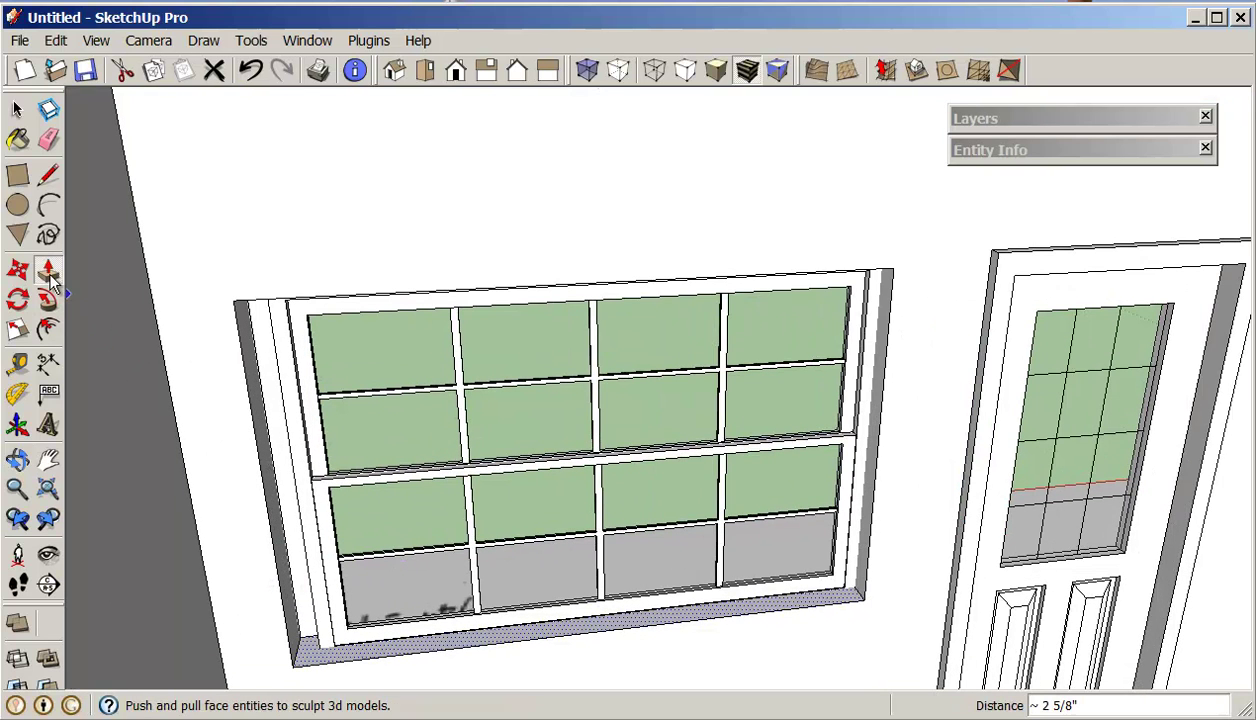
{"action": "middle_click_drag", "start_coordinate": [381, 528], "coordinate": [308, 505]}
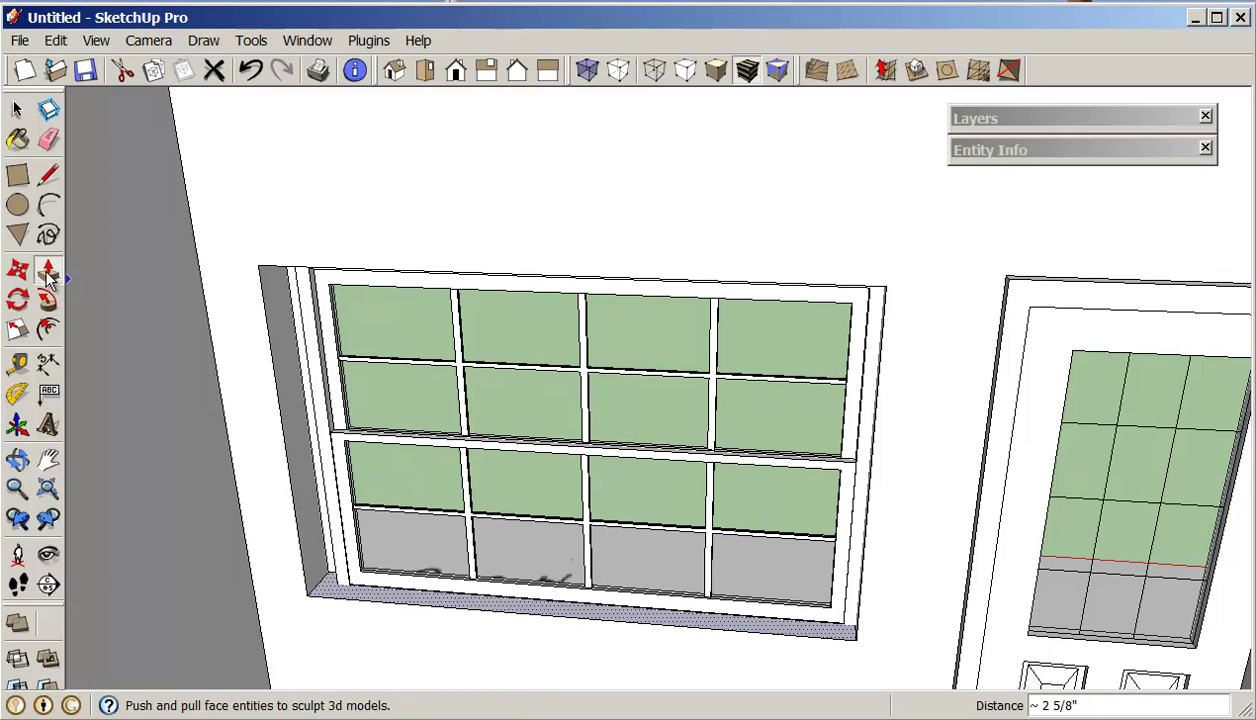
{"action": "key", "text": "space"}
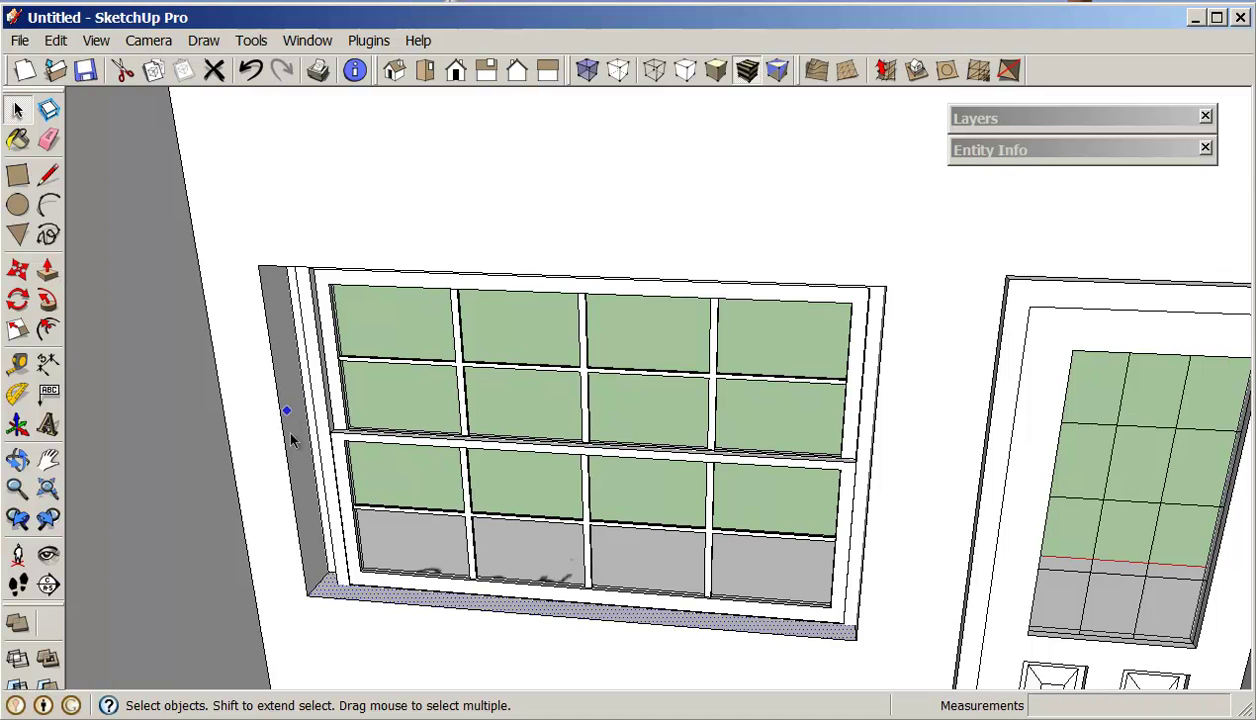
{"action": "left_click", "coordinate": [291, 440]}
{"action": "left_click", "coordinate": [47, 270]}
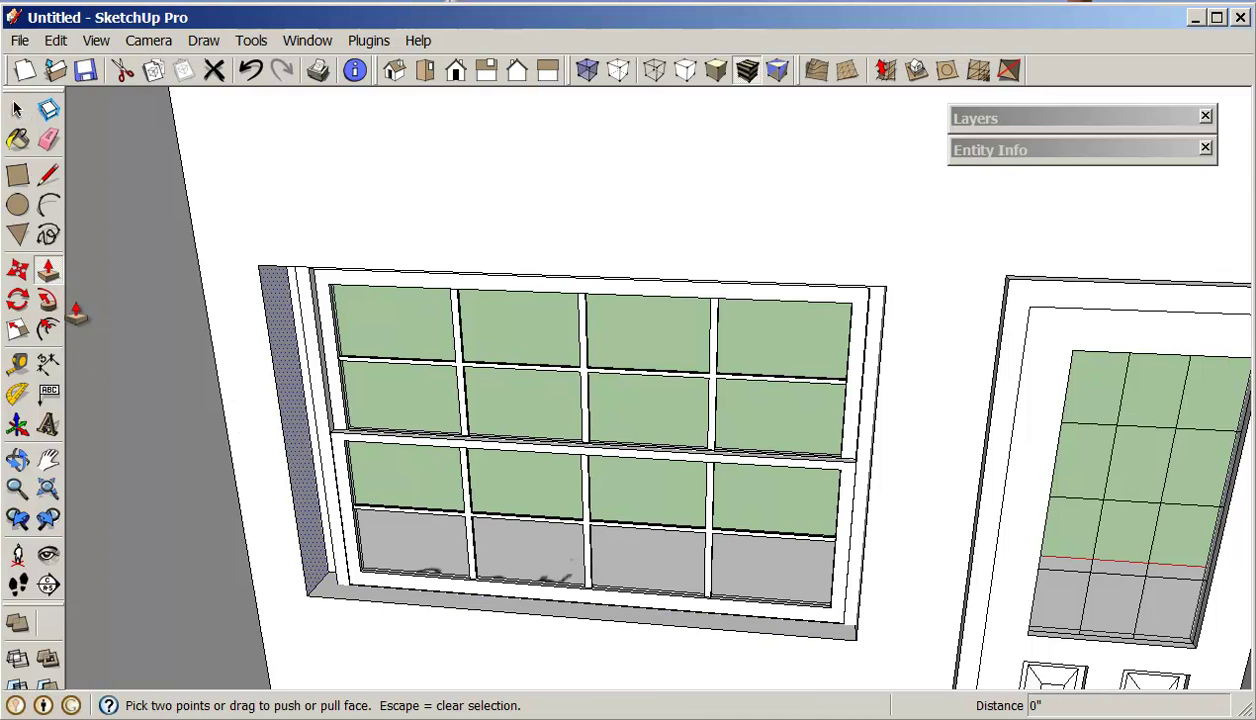
{"action": "left_click_drag", "start_coordinate": [300, 460], "coordinate": [322, 460]}
{"action": "left_click", "coordinate": [322, 460]}
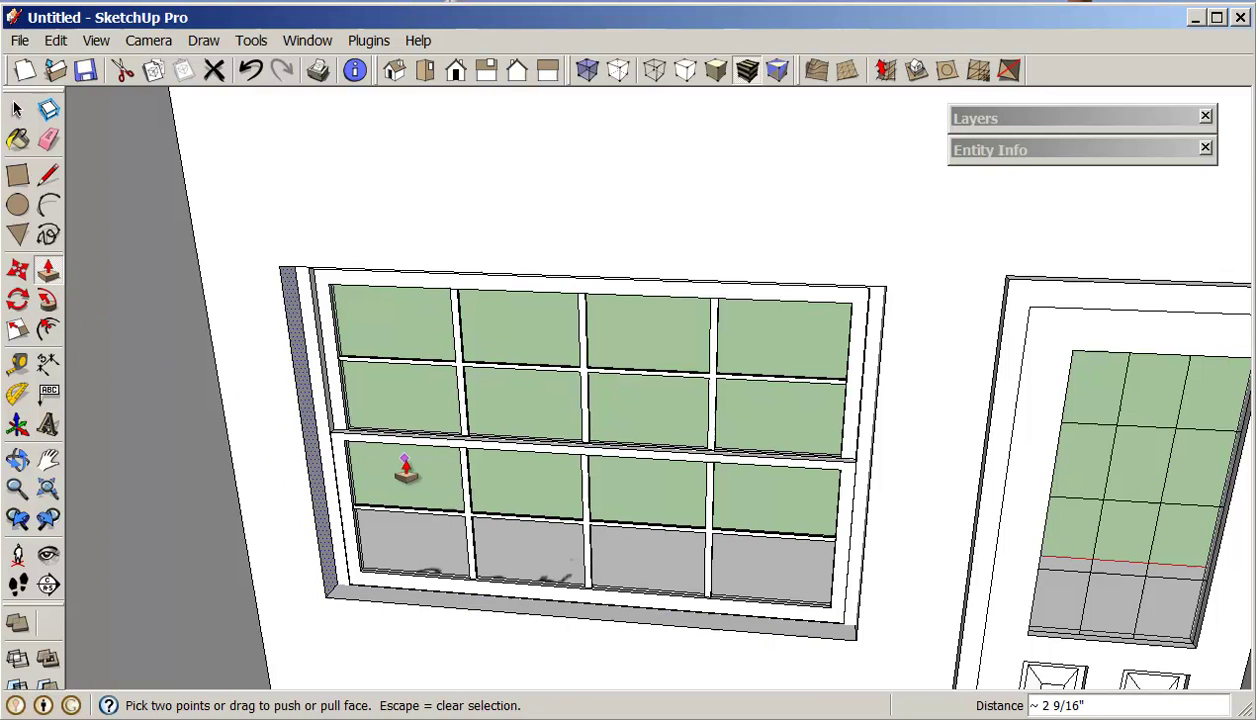
{"action": "middle_click_drag", "start_coordinate": [398, 476], "coordinate": [406, 379]}
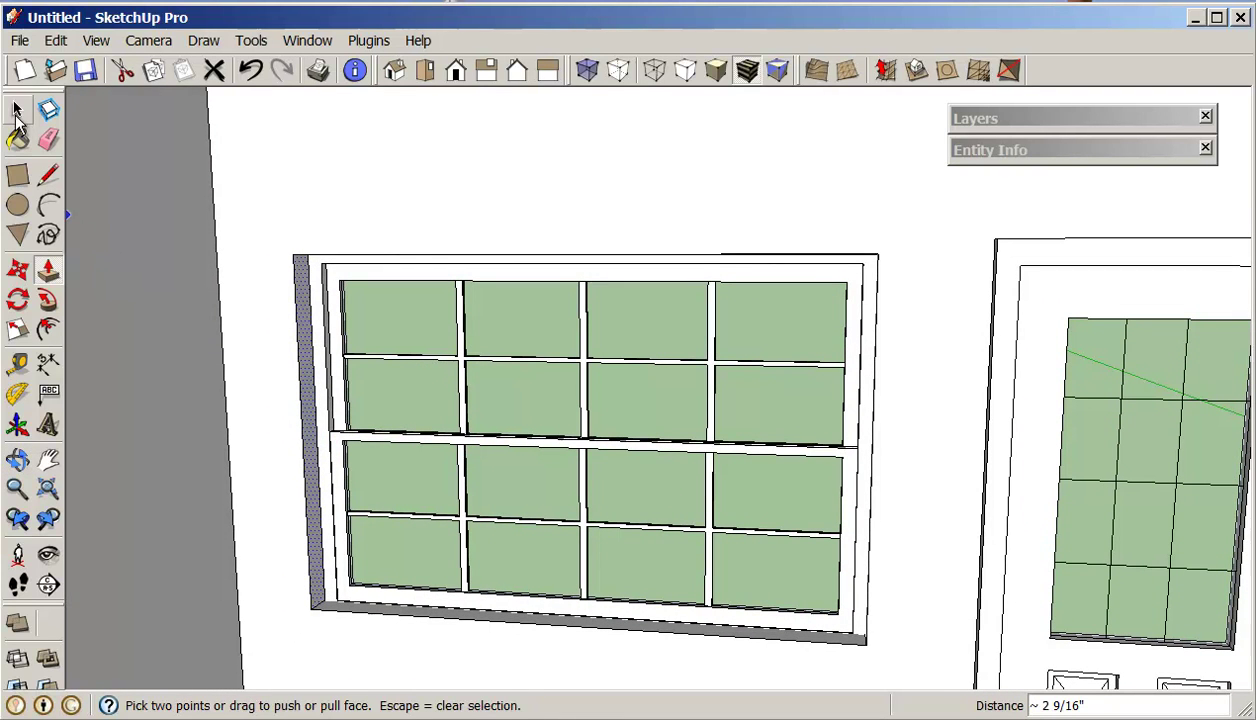
Edit the window component and pull its frame face out about 3 3/8".
{"action": "left_click", "coordinate": [17, 110]}
{"action": "left_click", "coordinate": [321, 292]}
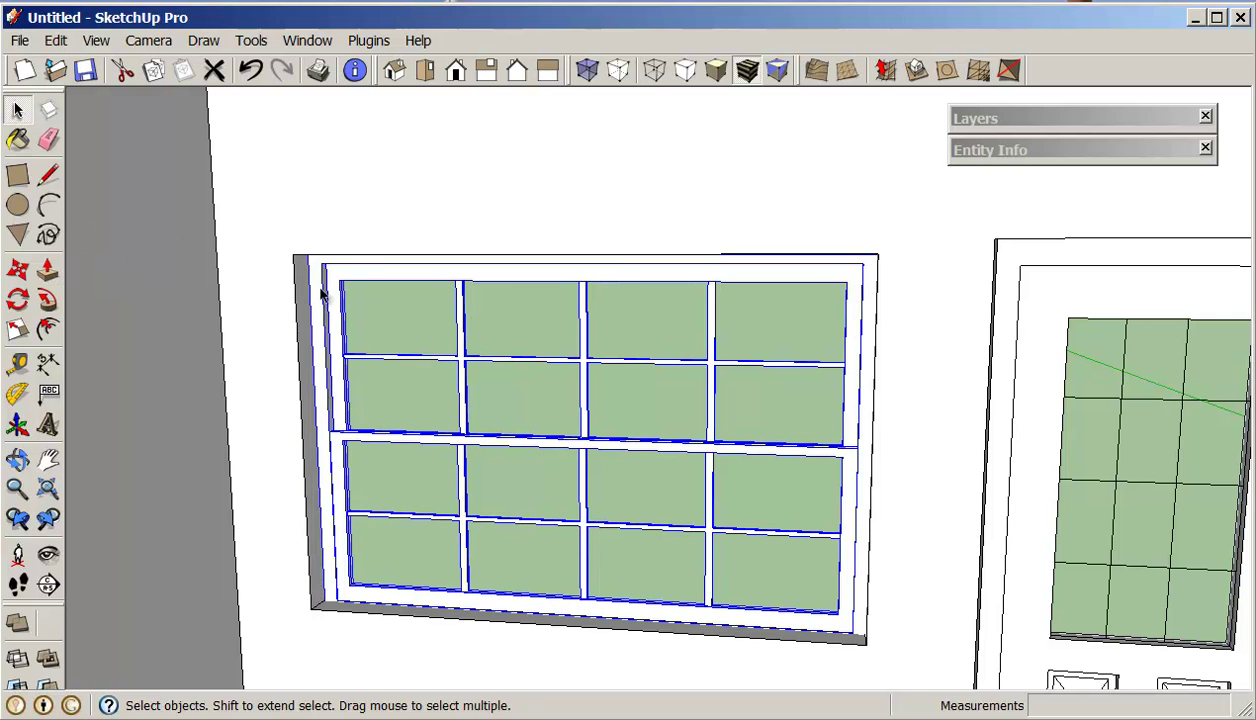
{"action": "right_click", "coordinate": [321, 290]}
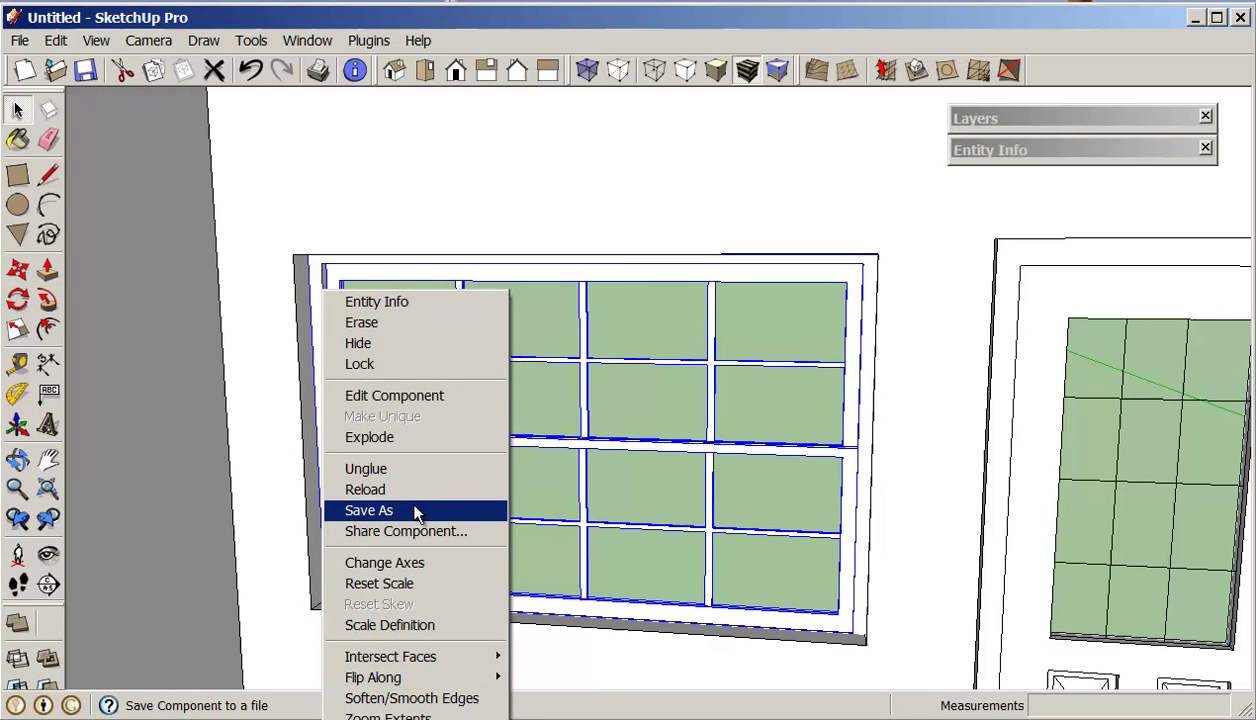
{"action": "left_click", "coordinate": [405, 396]}
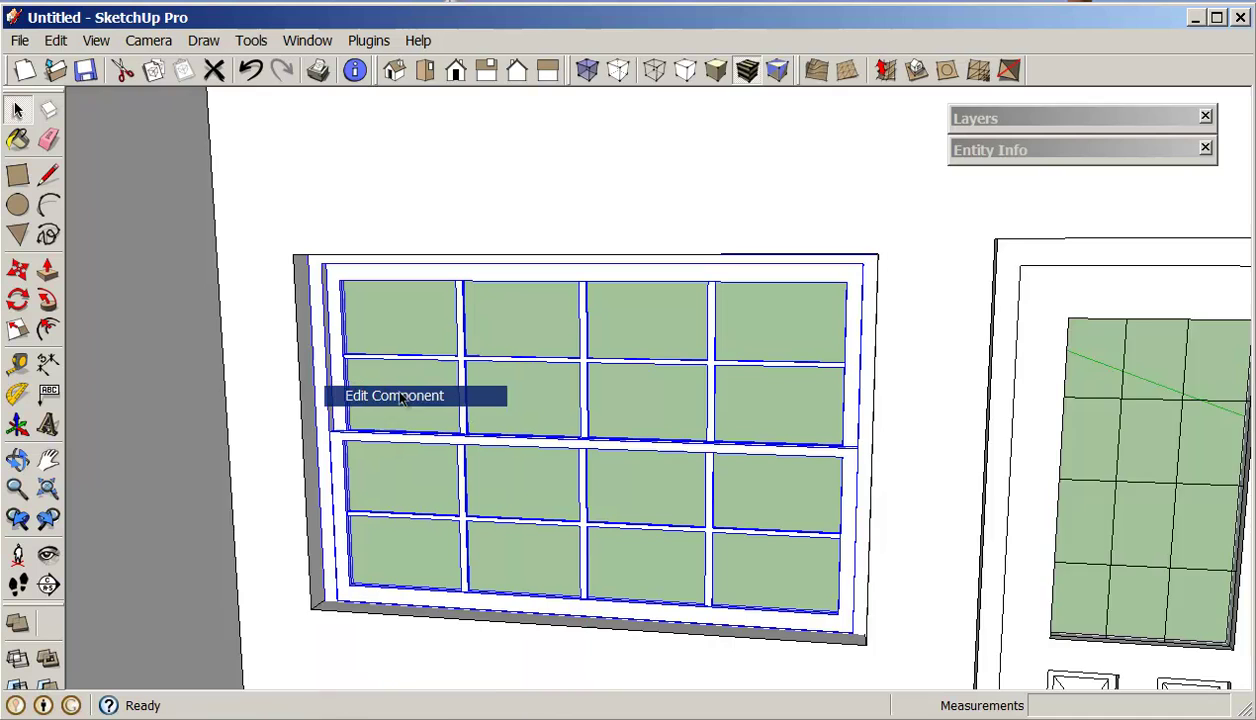
{"action": "left_click", "coordinate": [47, 269]}
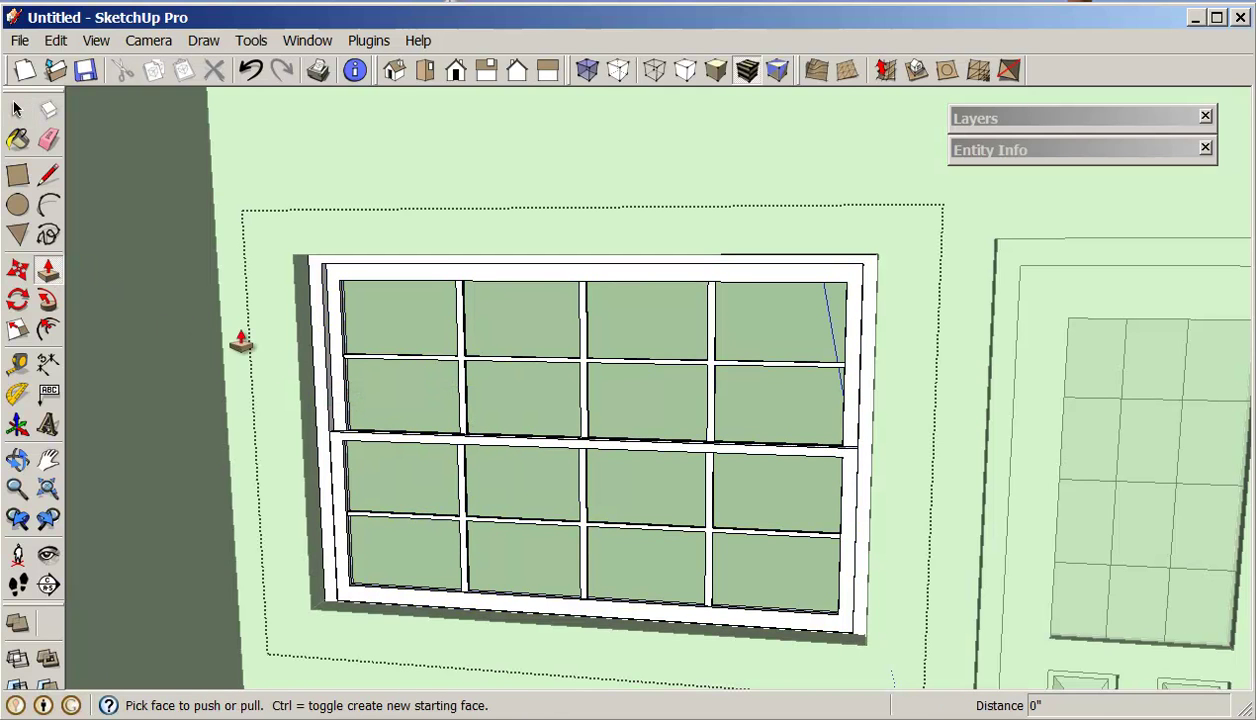
{"action": "left_click_drag", "start_coordinate": [319, 370], "coordinate": [299, 360]}
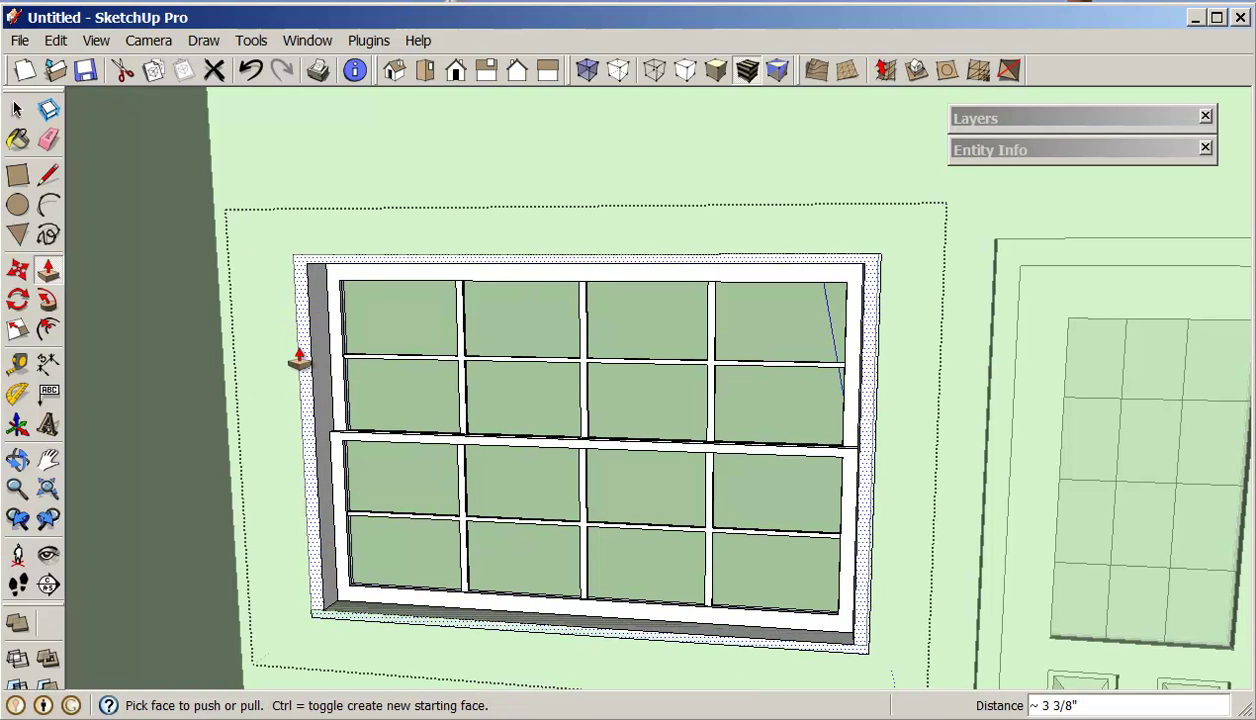
Offset the window face into a border band, pull it out, and push the frame to -5/8".
{"action": "left_click", "coordinate": [48, 331]}
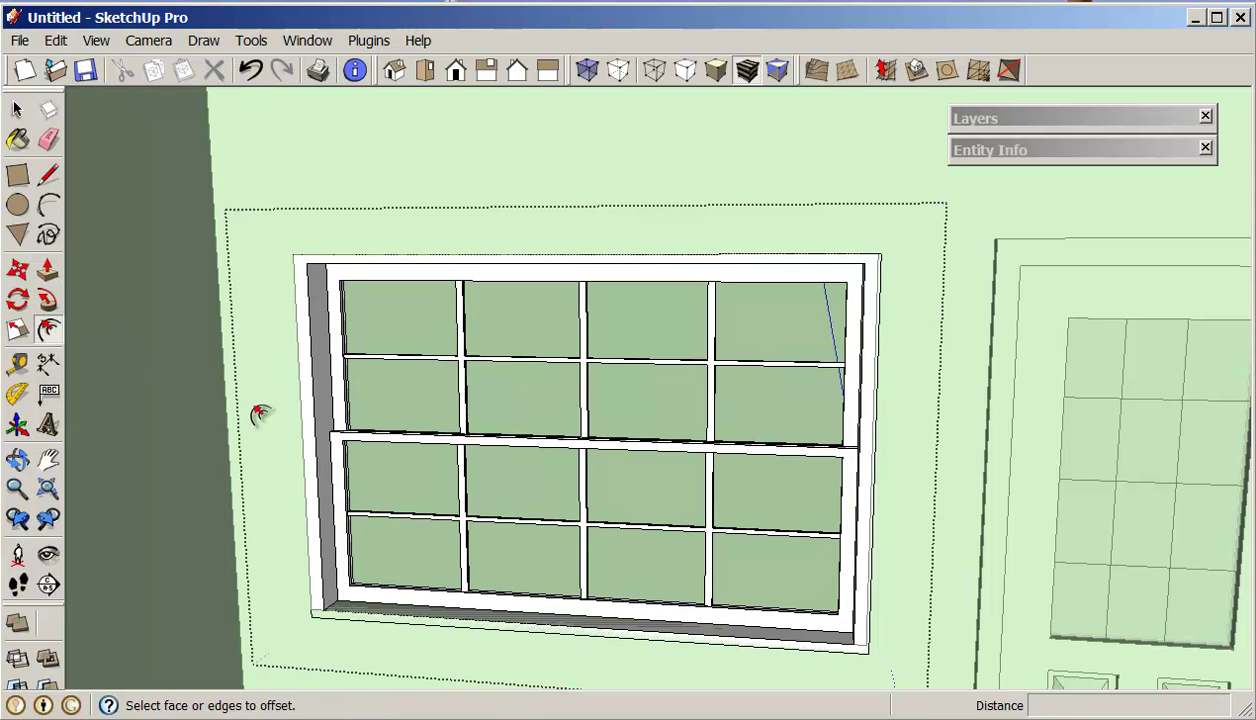
{"action": "left_click", "coordinate": [302, 429]}
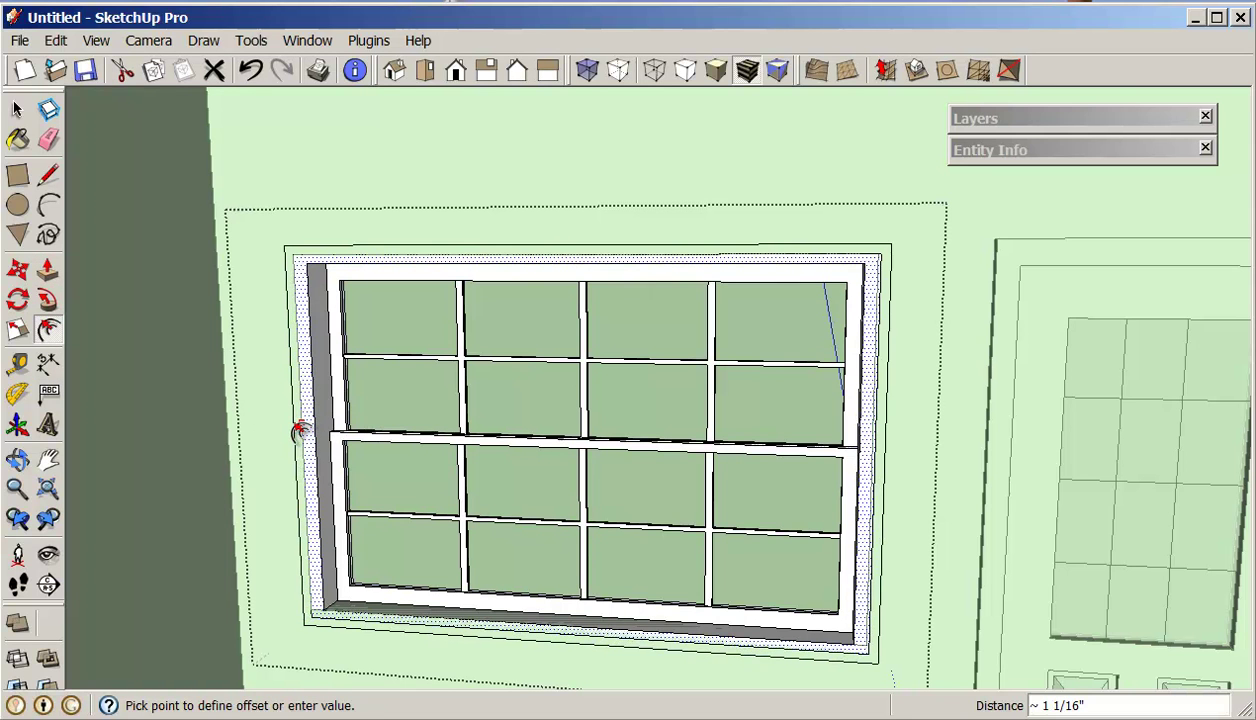
{"action": "left_click", "coordinate": [297, 430]}
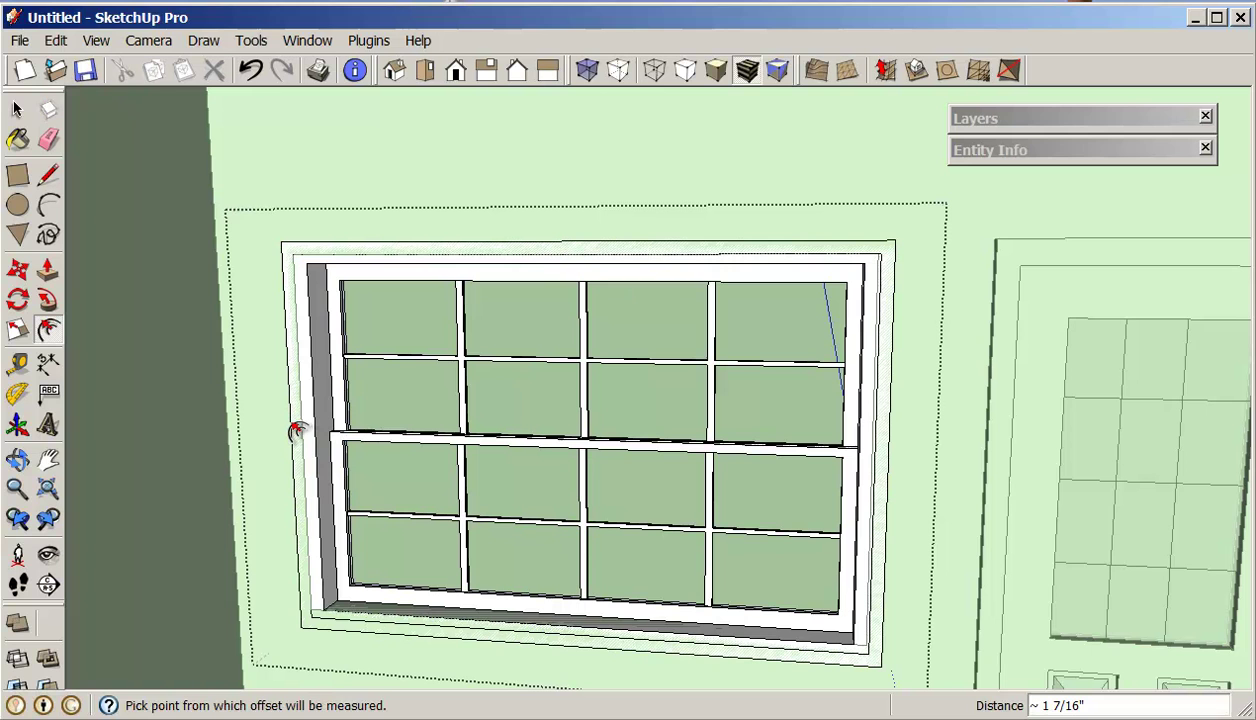
{"action": "left_click", "coordinate": [49, 272]}
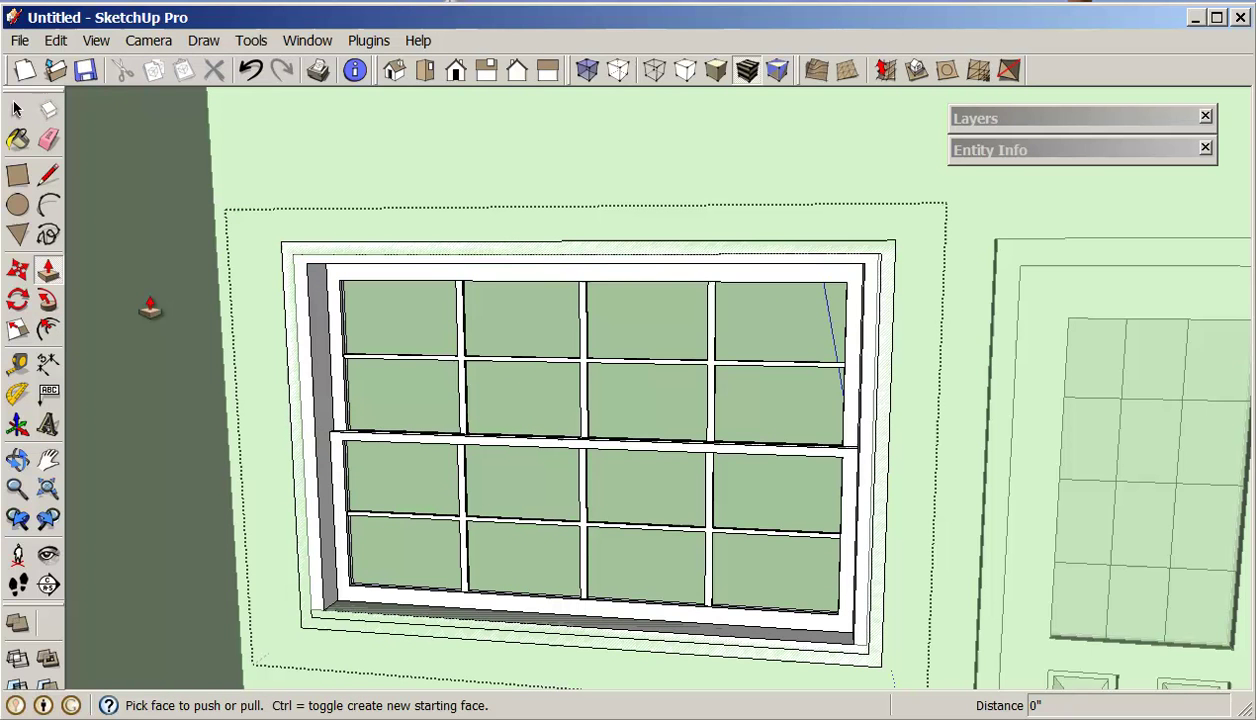
{"action": "left_click", "coordinate": [290, 360]}
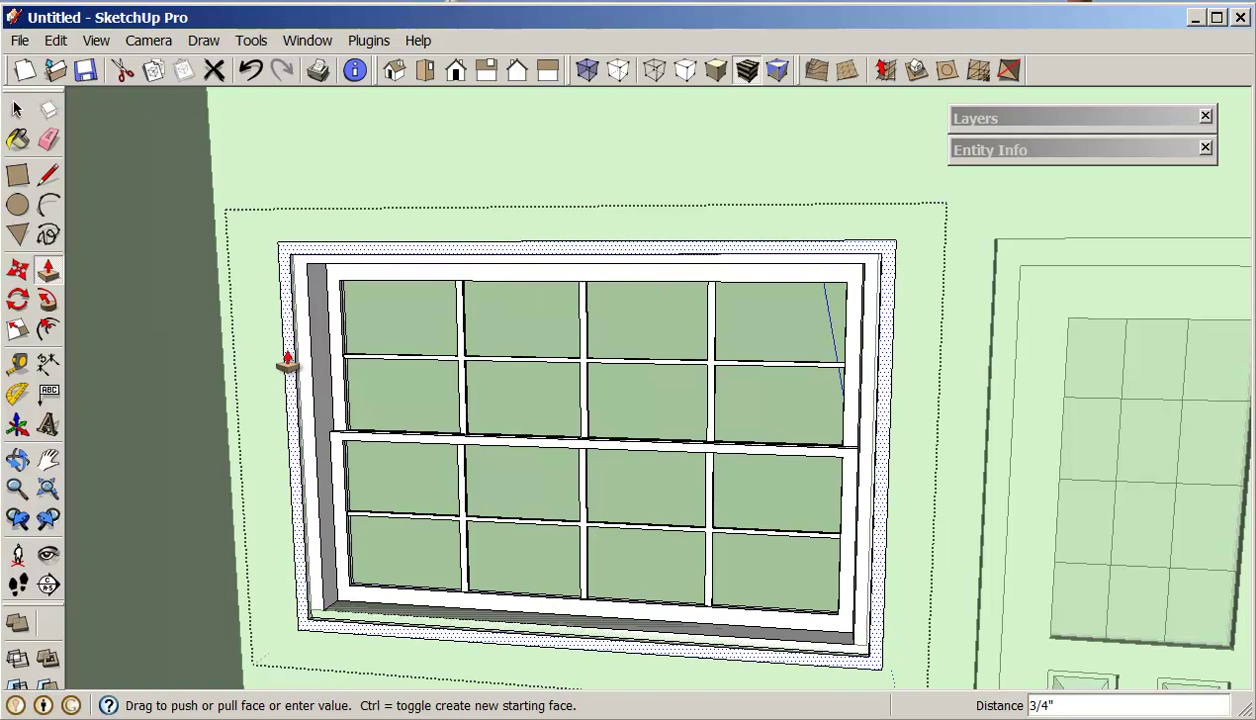
{"action": "left_click", "coordinate": [285, 363]}
{"action": "left_click", "coordinate": [295, 361]}
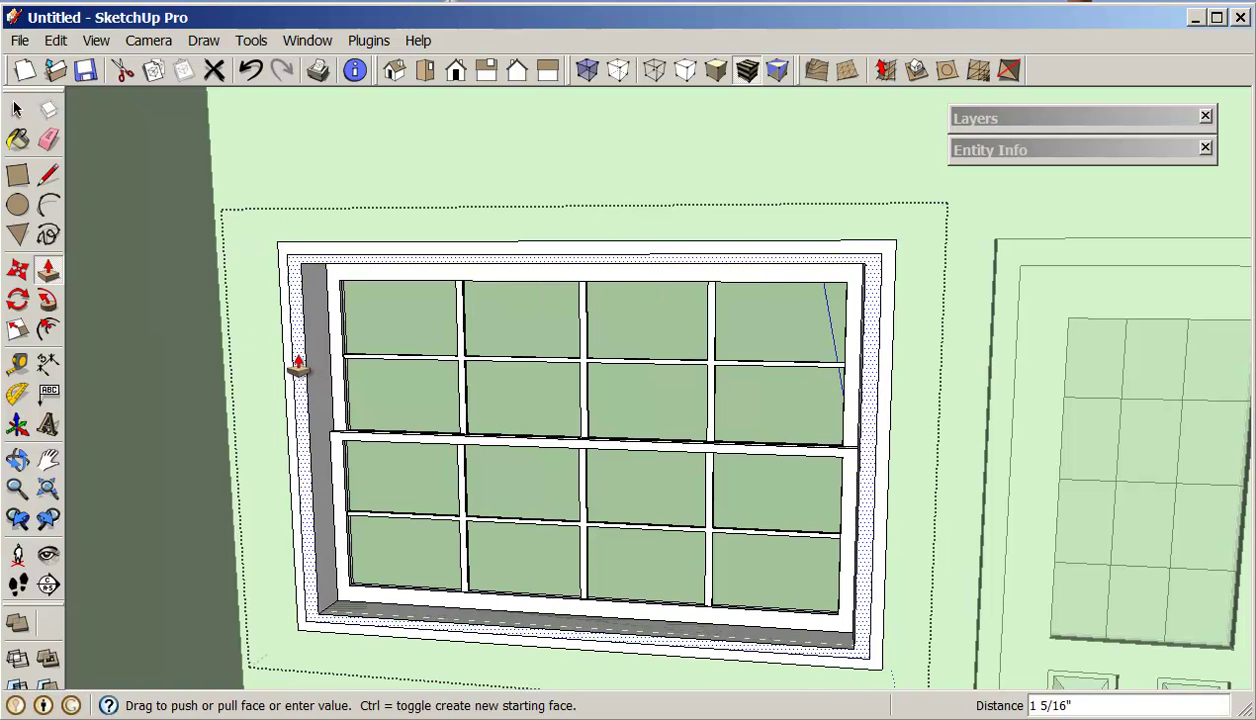
{"action": "left_click", "coordinate": [297, 352]}
{"action": "left_click", "coordinate": [297, 275]}
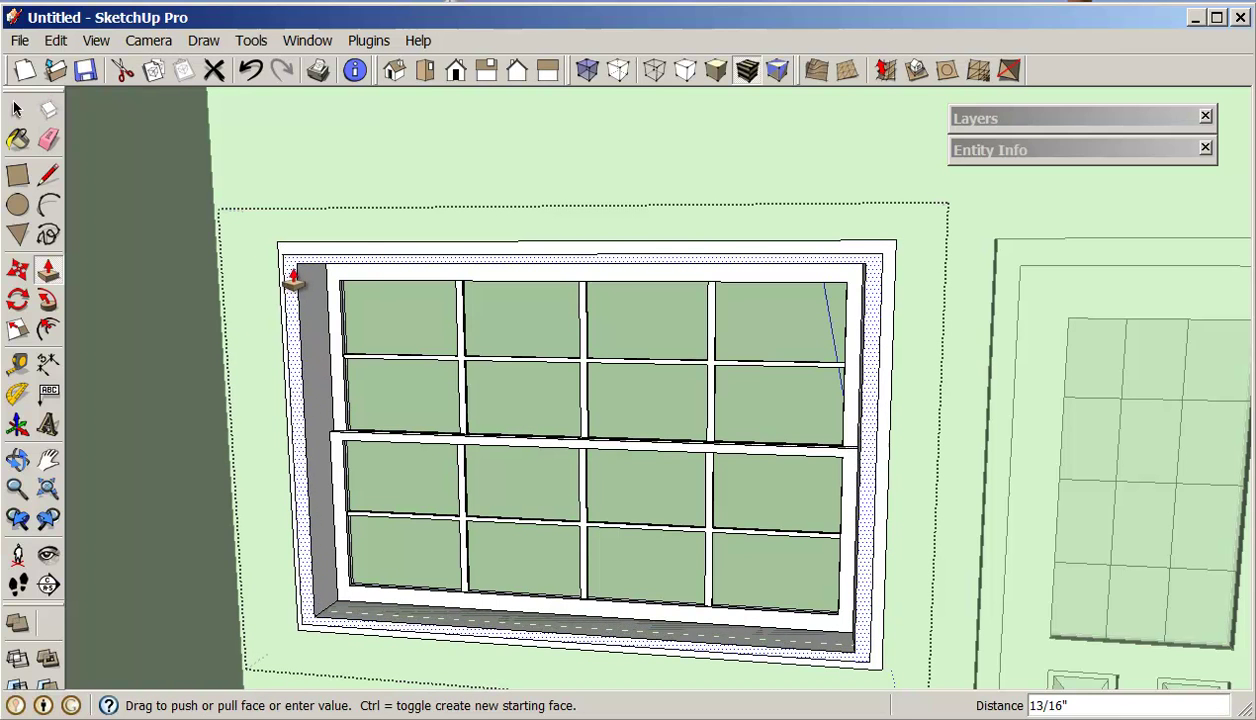
{"action": "left_click", "coordinate": [300, 258]}
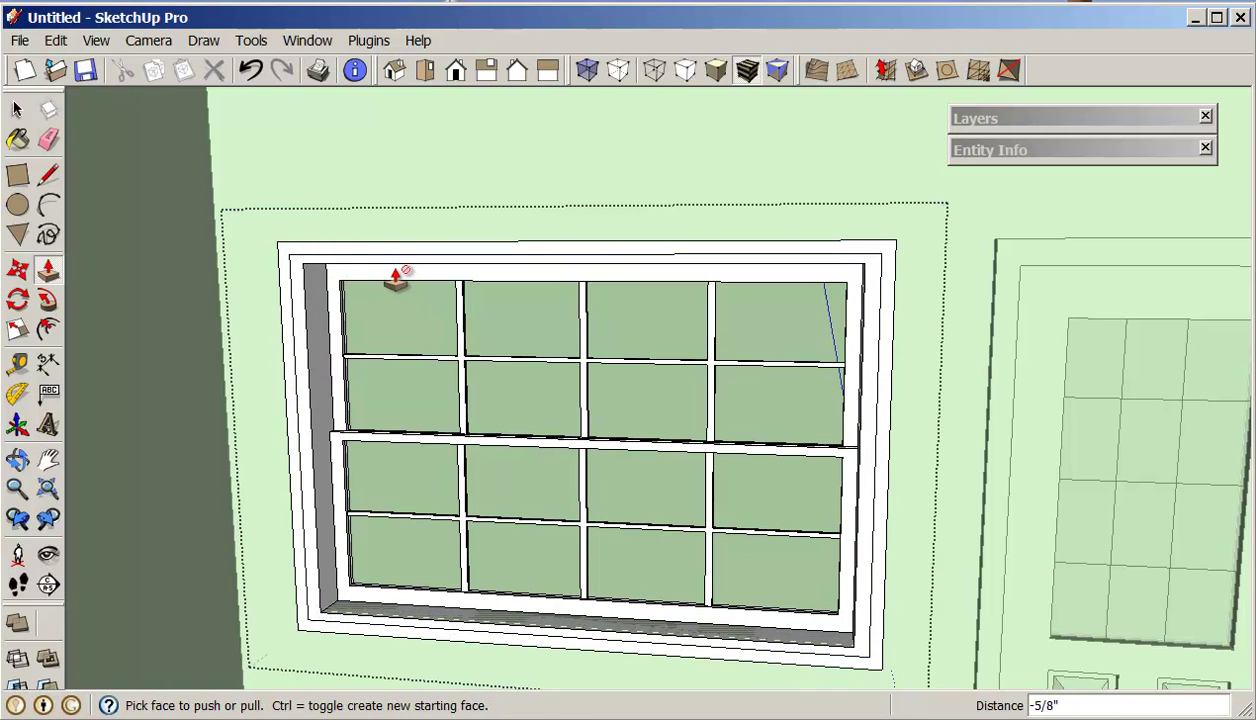
Erase the inner left, bottom and right edges of the window trim.
{"action": "key", "text": "e"}
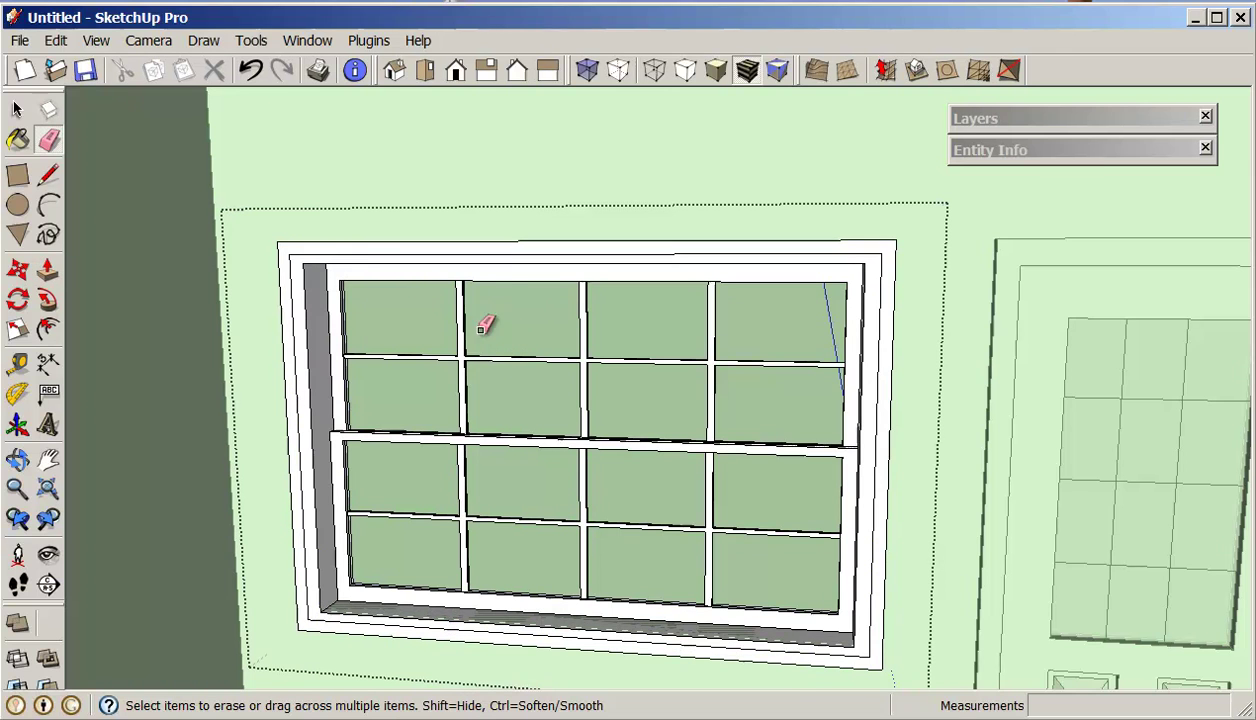
{"action": "left_click", "coordinate": [292, 268]}
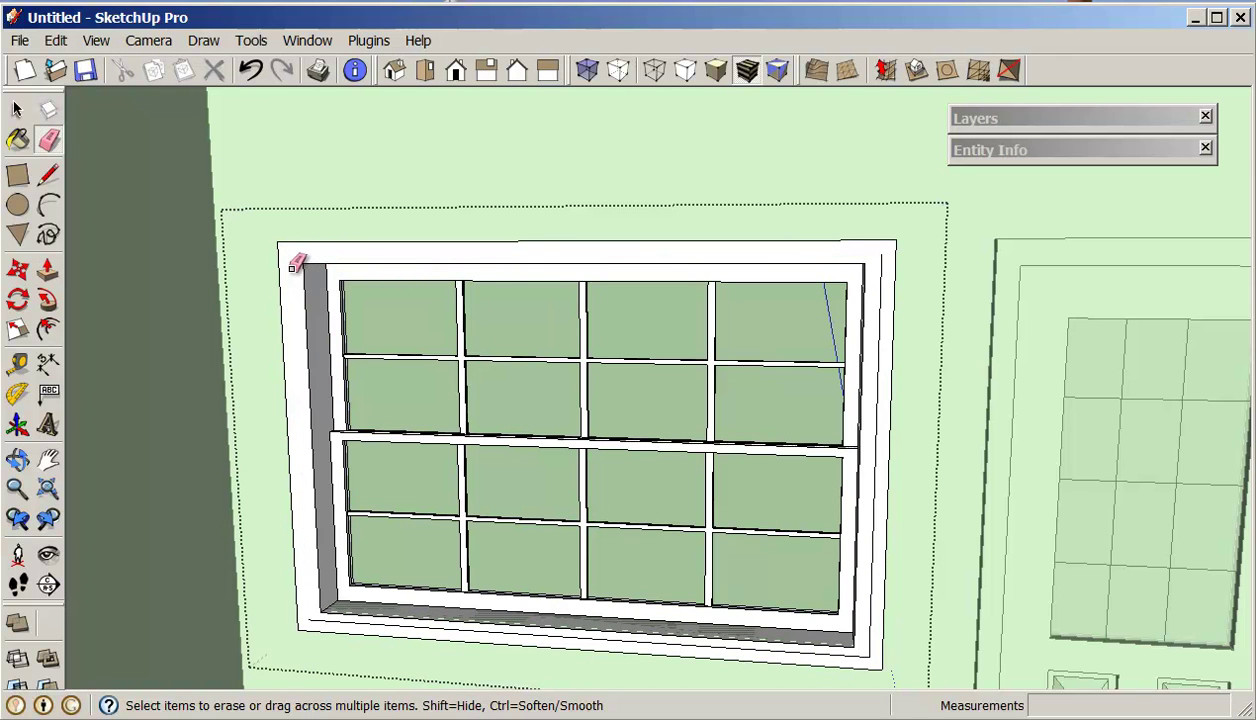
{"action": "left_click", "coordinate": [311, 620]}
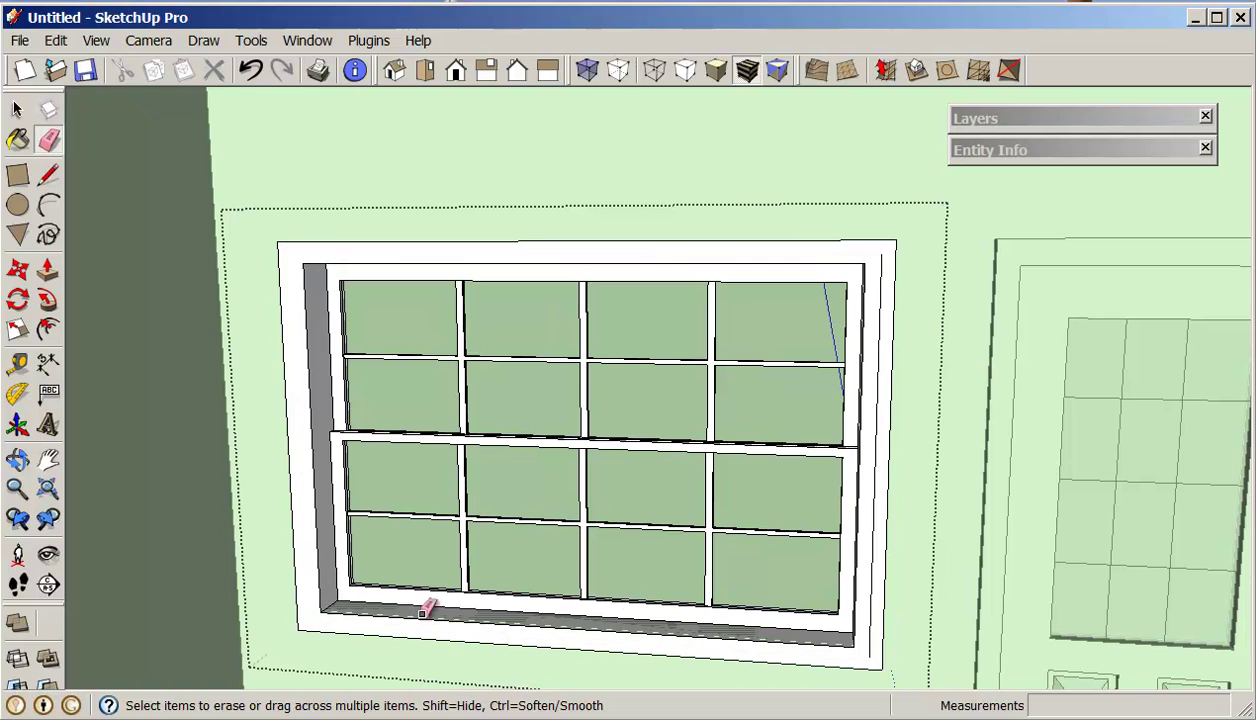
{"action": "left_click", "coordinate": [866, 567]}
{"action": "mouse_move", "coordinate": [878, 527]}
{"action": "middle_mouse_down"}
{"action": "mouse_move", "coordinate": [673, 597]}
{"action": "mouse_move", "coordinate": [872, 502]}
{"action": "mouse_move", "coordinate": [810, 479]}
{"action": "mouse_move", "coordinate": [793, 493]}
{"action": "mouse_move", "coordinate": [864, 521]}
{"action": "middle_mouse_up"}
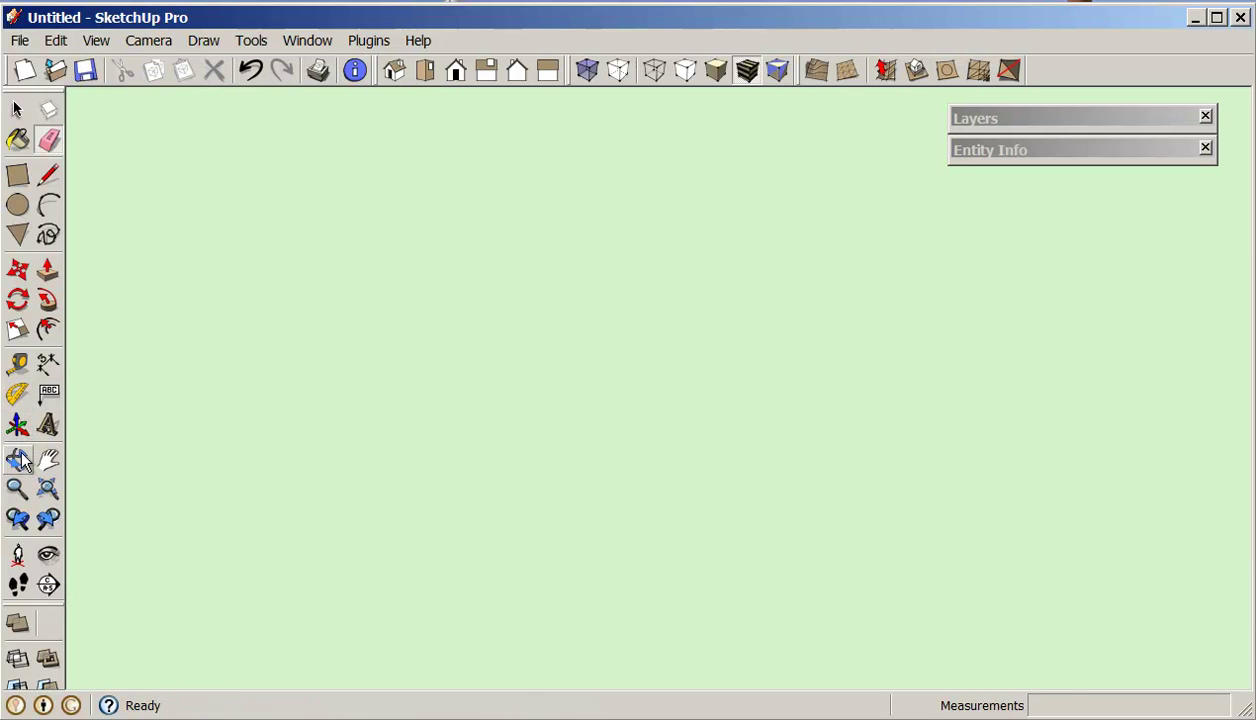
Zoom out to the whole house, tilt down into the rooms, and expand the Layers panel.
{"action": "left_click", "coordinate": [17, 517]}
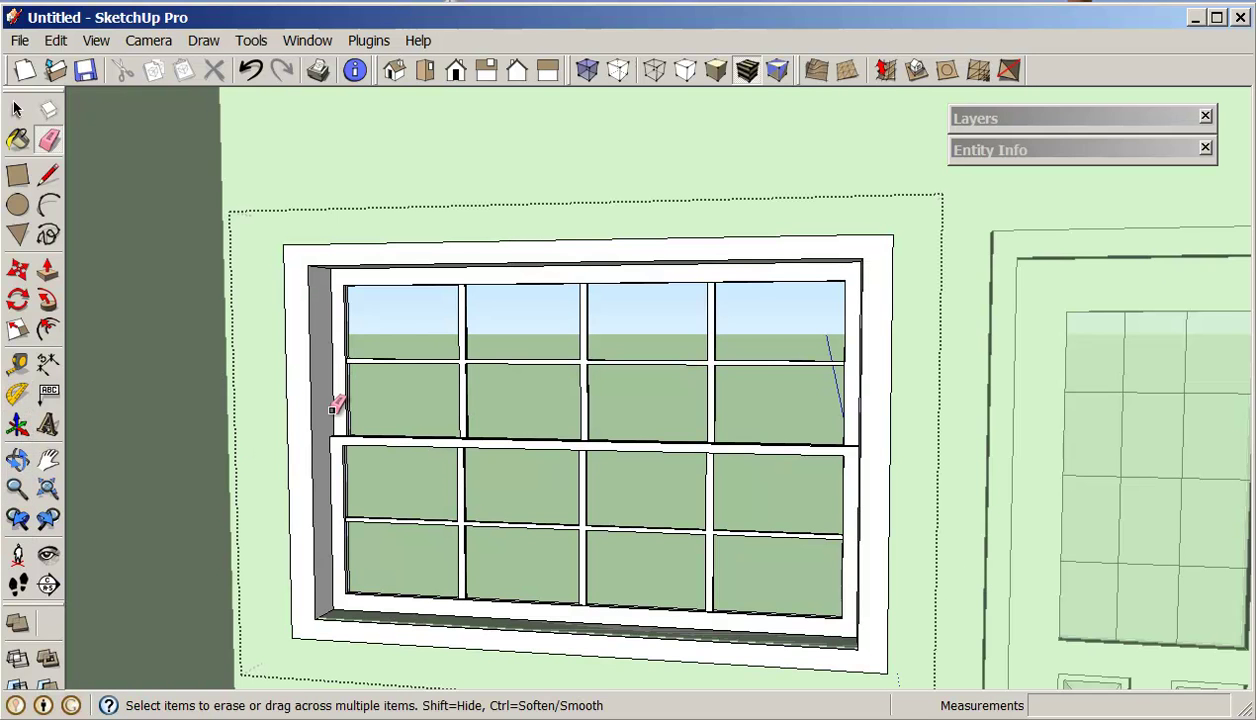
{"action": "key", "text": "space"}
{"action": "left_click", "coordinate": [424, 343]}
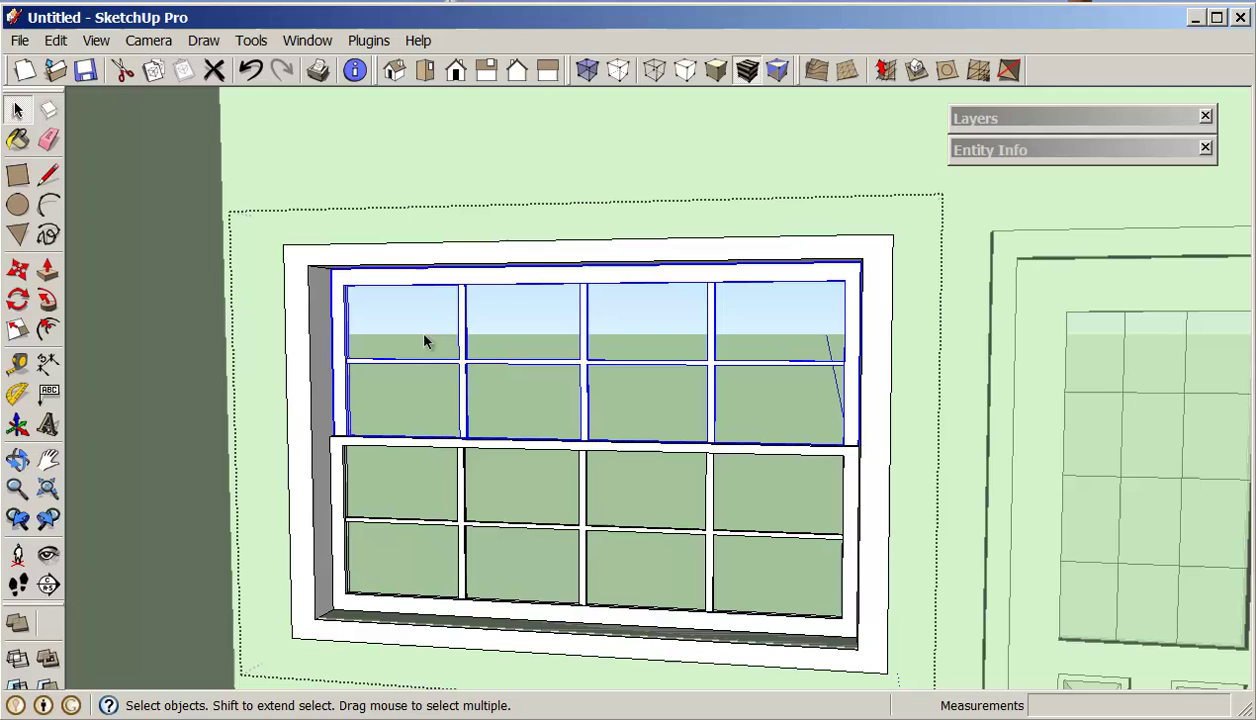
{"action": "left_click", "coordinate": [488, 140]}
{"action": "scroll", "coordinate": [488, 140], "scroll_direction": "down", "scroll_amount": 2}
{"action": "scroll", "coordinate": [498, 160], "scroll_direction": "up", "scroll_amount": 3}
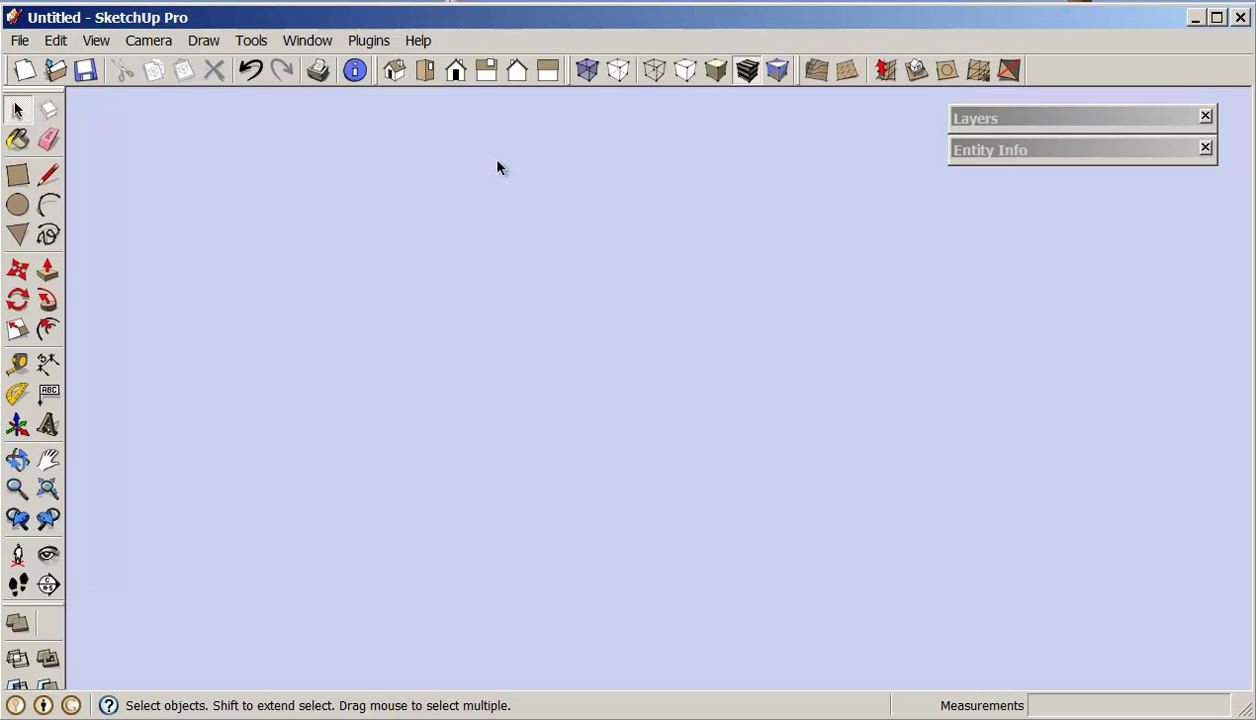
{"action": "left_click", "coordinate": [47, 487]}
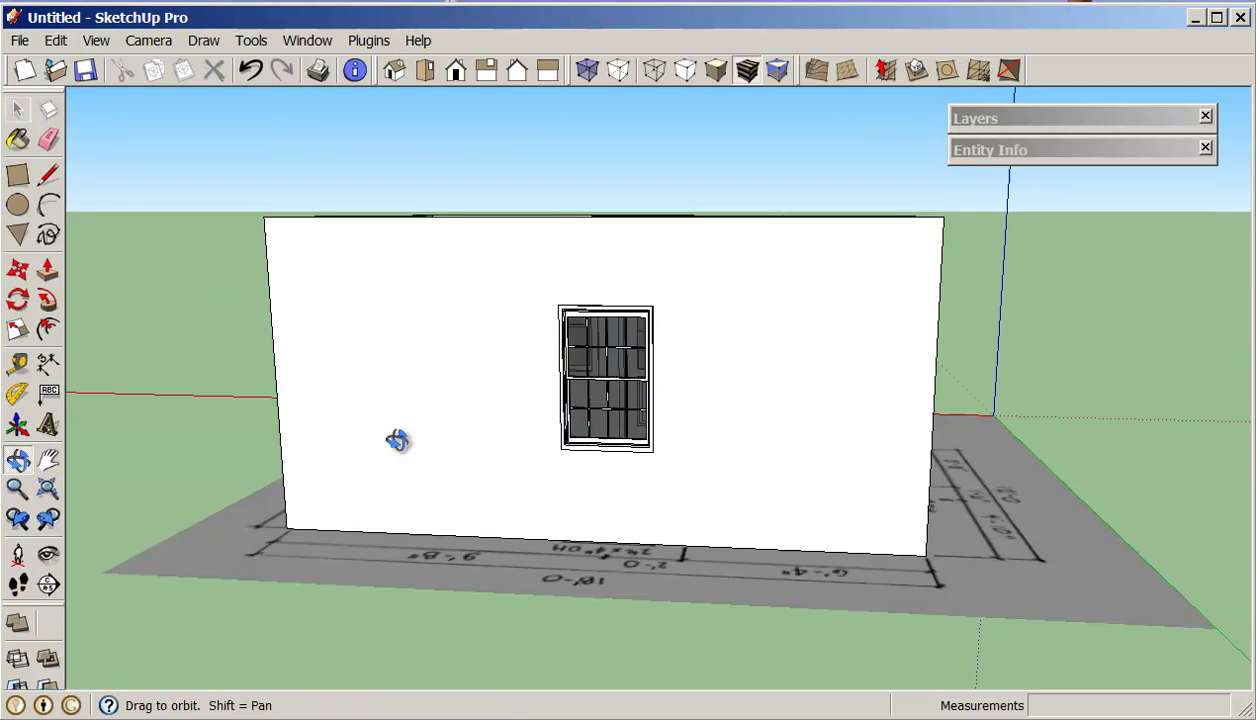
{"action": "middle_click_drag", "start_coordinate": [491, 379], "coordinate": [830, 455]}
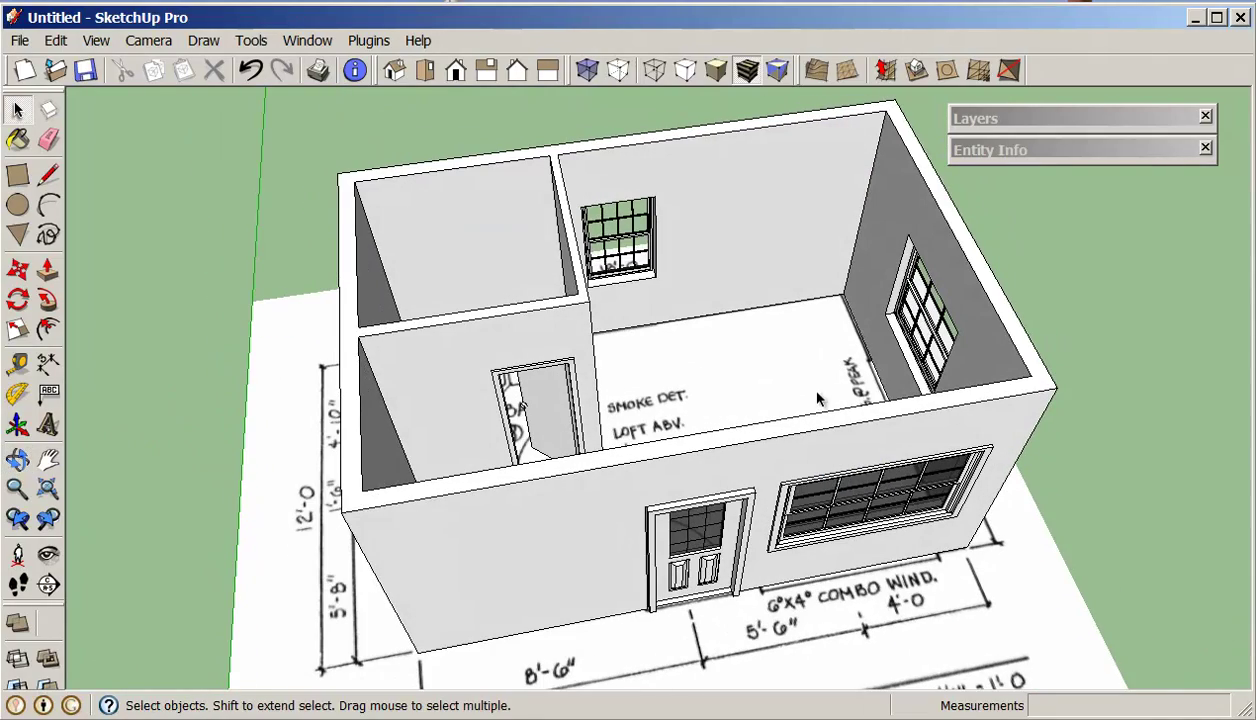
{"action": "middle_click_drag", "start_coordinate": [822, 376], "coordinate": [749, 356]}
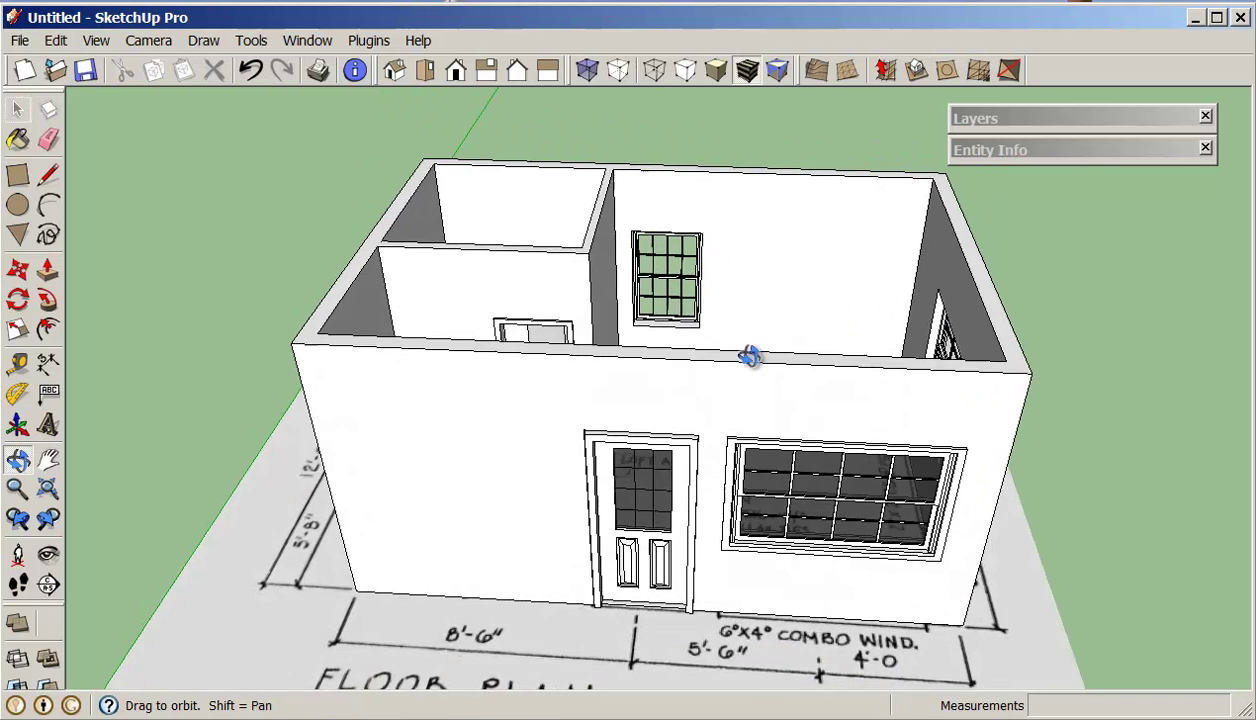
{"action": "left_click", "coordinate": [1043, 117]}
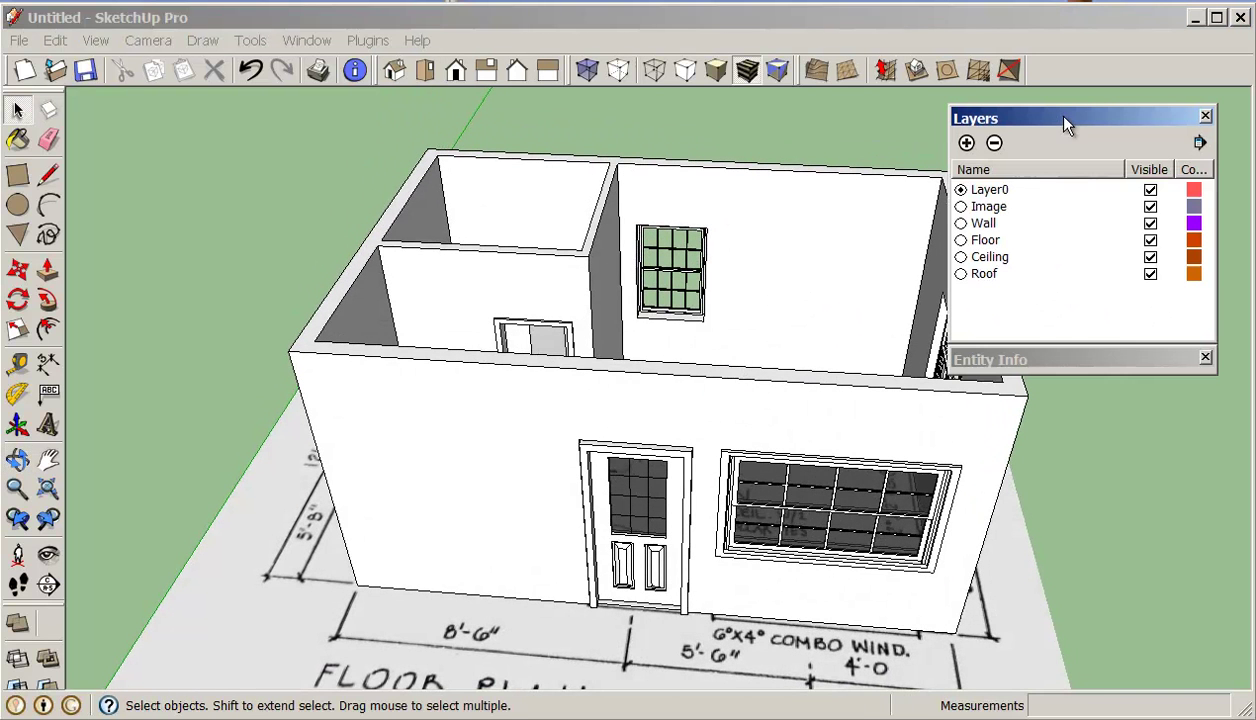
Hide the floor-plan Image layer and orbit to a frontal view of the house.
{"action": "left_click", "coordinate": [1150, 206]}
{"action": "middle_click_drag", "start_coordinate": [887, 384], "coordinate": [765, 247]}
{"action": "middle_click_drag", "start_coordinate": [664, 286], "coordinate": [765, 283]}
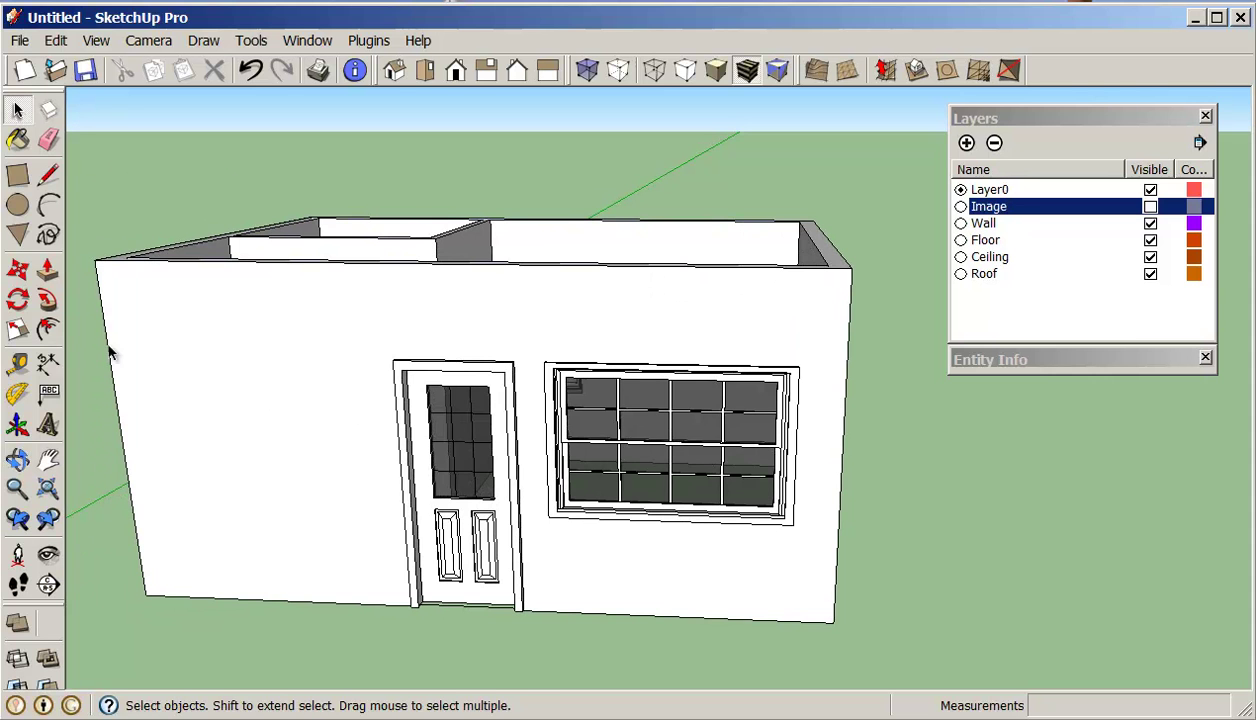
Group the entire house and assign the group to the Wall layer.
{"action": "left_click_drag", "start_coordinate": [73, 152], "coordinate": [878, 648]}
{"action": "right_click", "coordinate": [655, 573]}
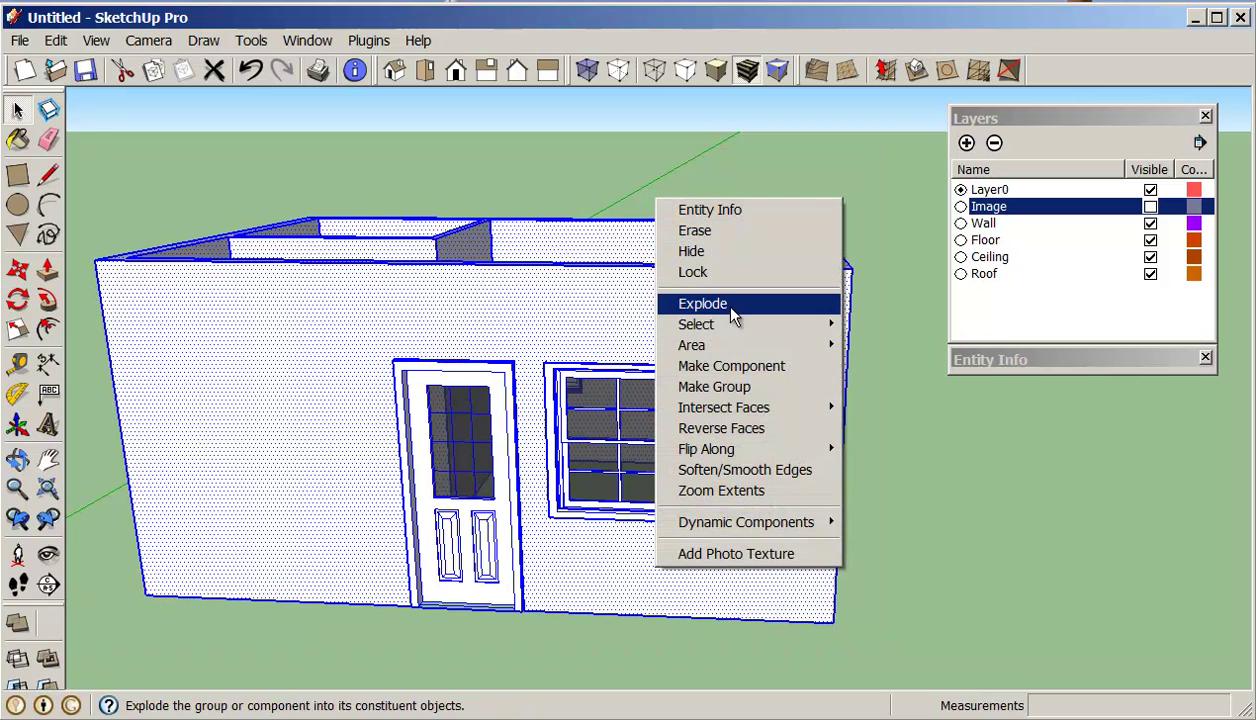
{"action": "left_click", "coordinate": [722, 389]}
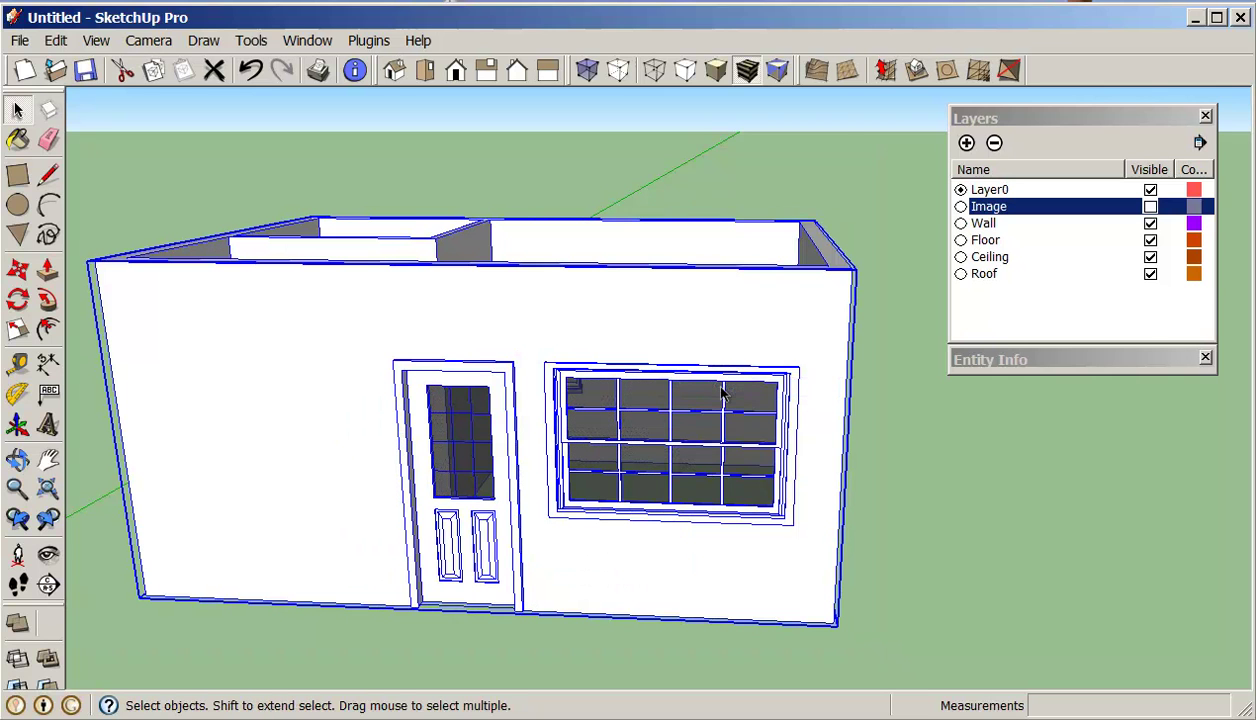
{"action": "left_click", "coordinate": [986, 360]}
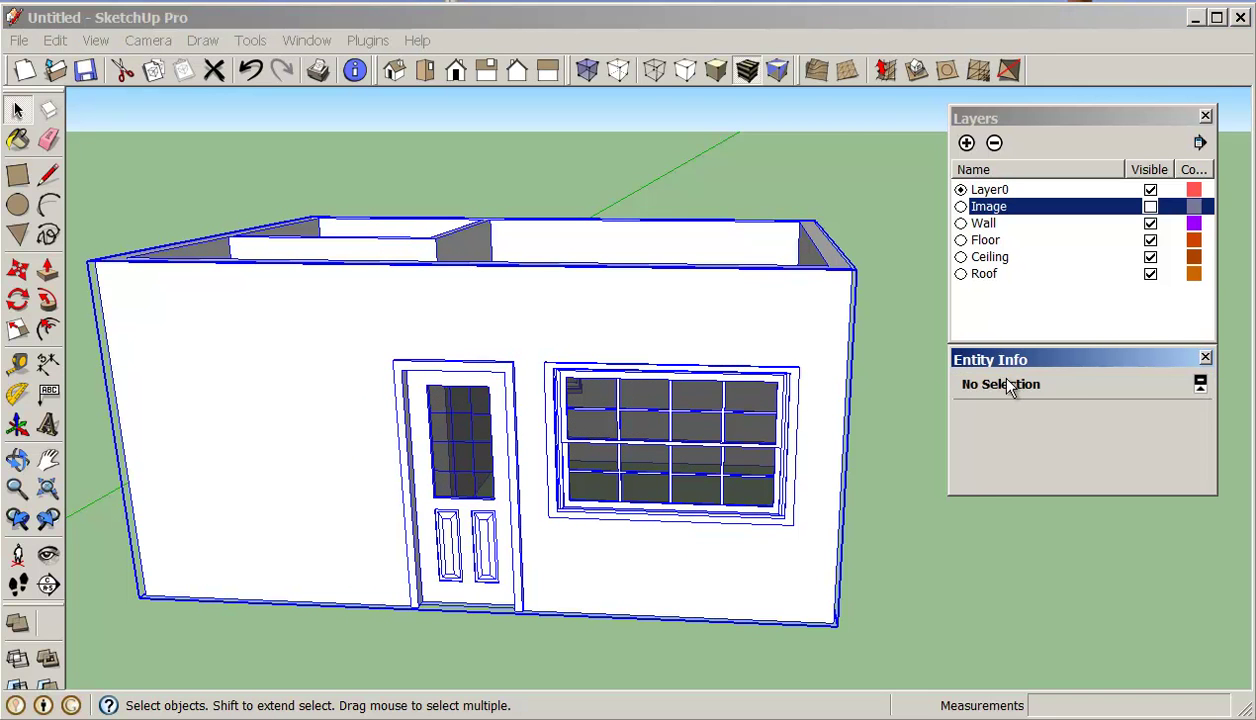
{"action": "left_click", "coordinate": [1190, 421]}
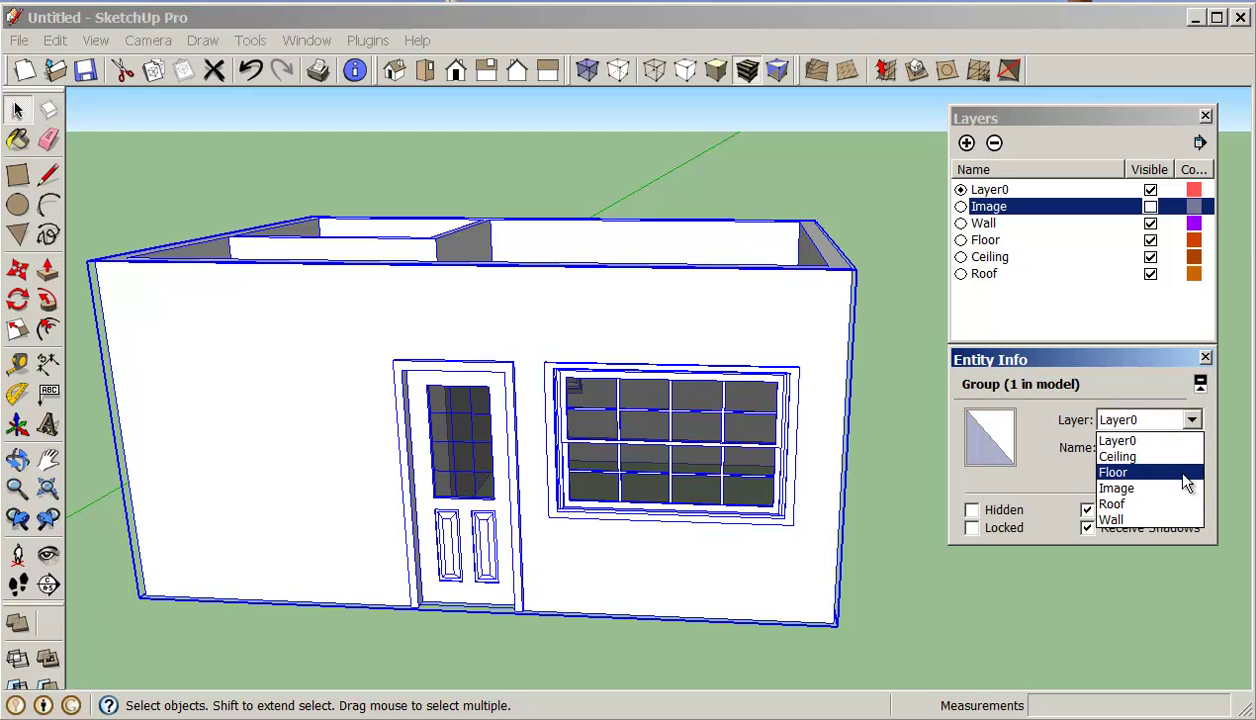
{"action": "left_click", "coordinate": [1176, 520]}
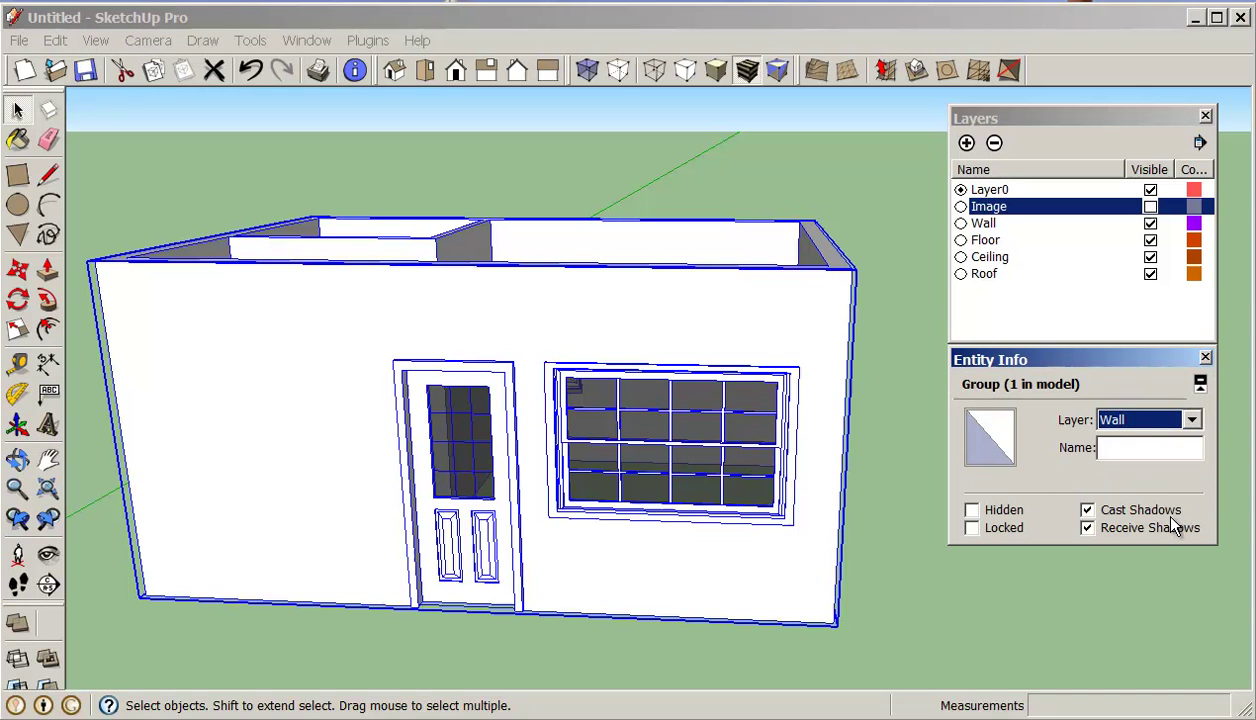
{"action": "left_click", "coordinate": [1050, 362]}
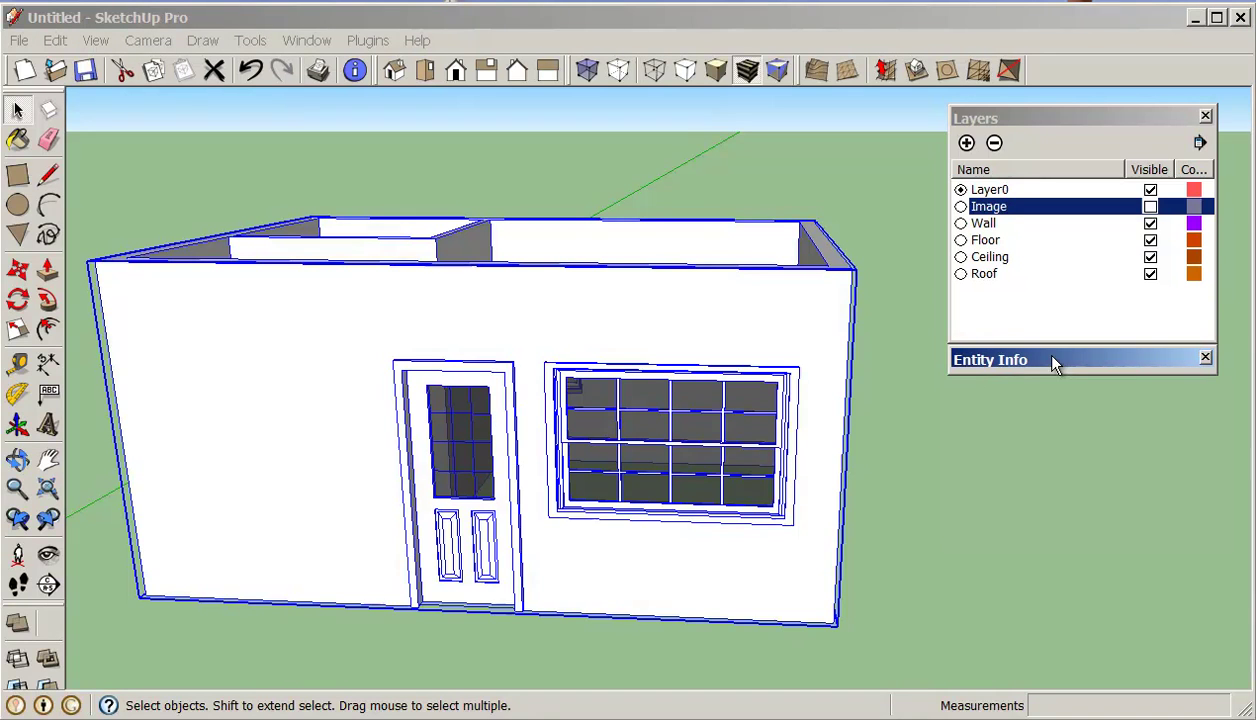
{"action": "left_click", "coordinate": [1152, 225]}
{"action": "left_click", "coordinate": [1152, 225]}
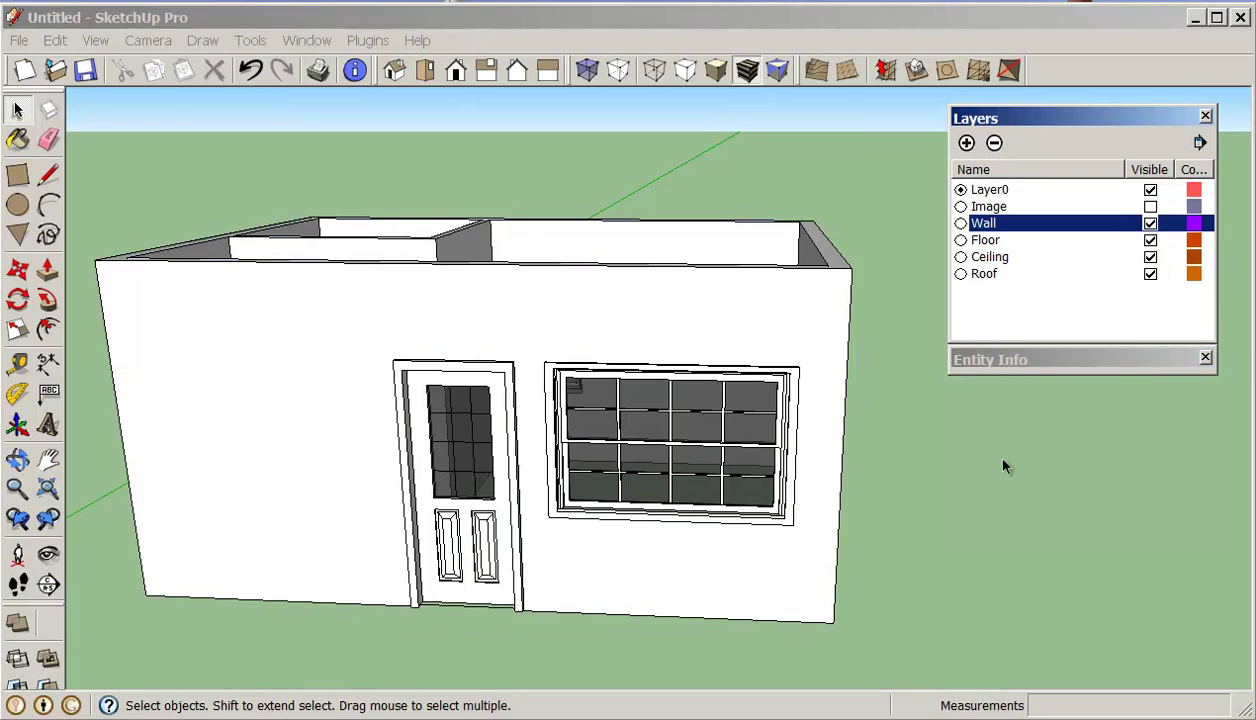
{"action": "middle_click_drag", "start_coordinate": [1005, 466], "coordinate": [720, 357]}
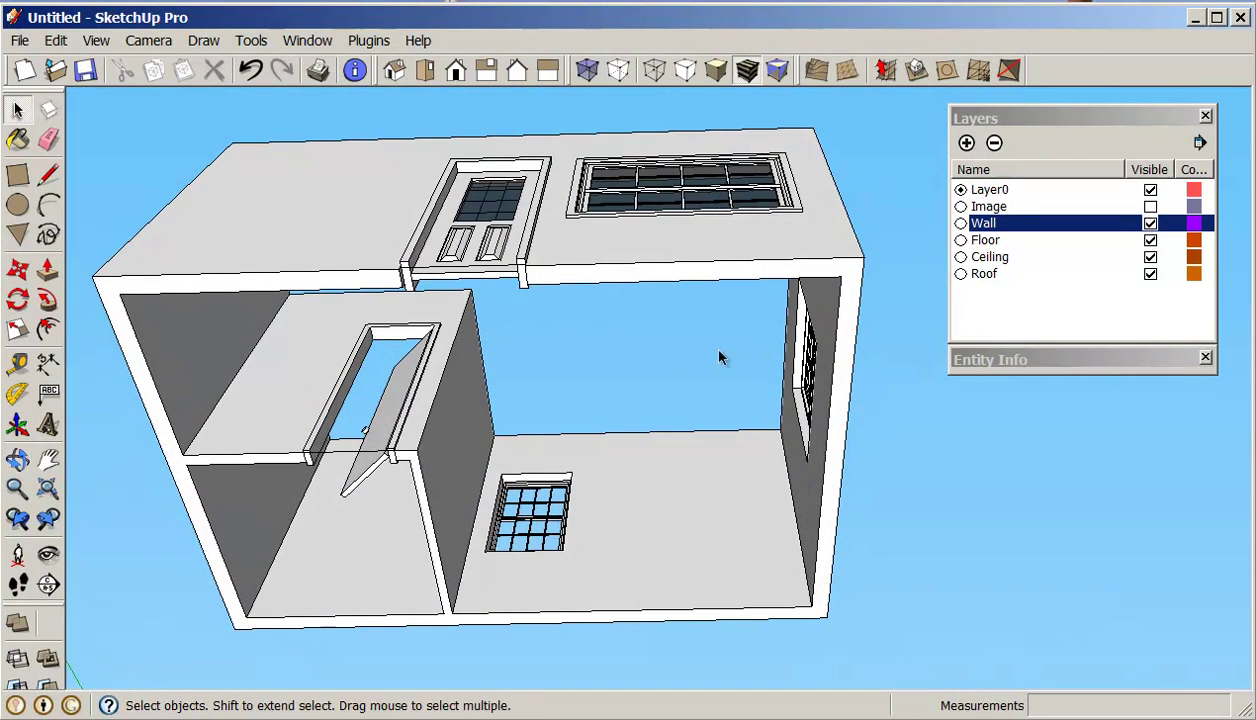
Edit the interior door component, delete its bottom edge, then exit and zoom out.
{"action": "scroll", "coordinate": [324, 484], "scroll_direction": "up", "scroll_amount": 2}
{"action": "middle_click_drag", "start_coordinate": [331, 463], "coordinate": [320, 531]}
{"action": "scroll", "coordinate": [345, 536], "scroll_direction": "up", "scroll_amount": 2}
{"action": "scroll", "coordinate": [322, 492], "scroll_direction": "up", "scroll_amount": 3}
{"action": "scroll", "coordinate": [330, 487], "scroll_direction": "down", "scroll_amount": 3}
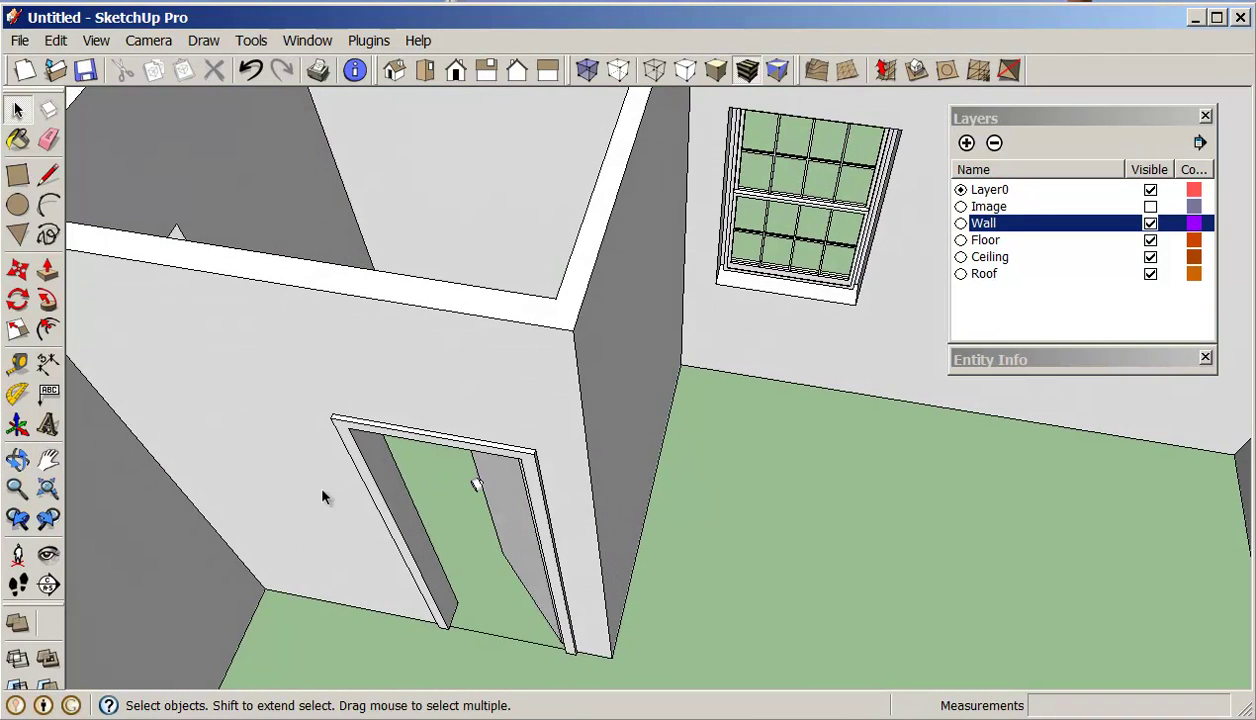
{"action": "key", "text": "ctrl+a"}
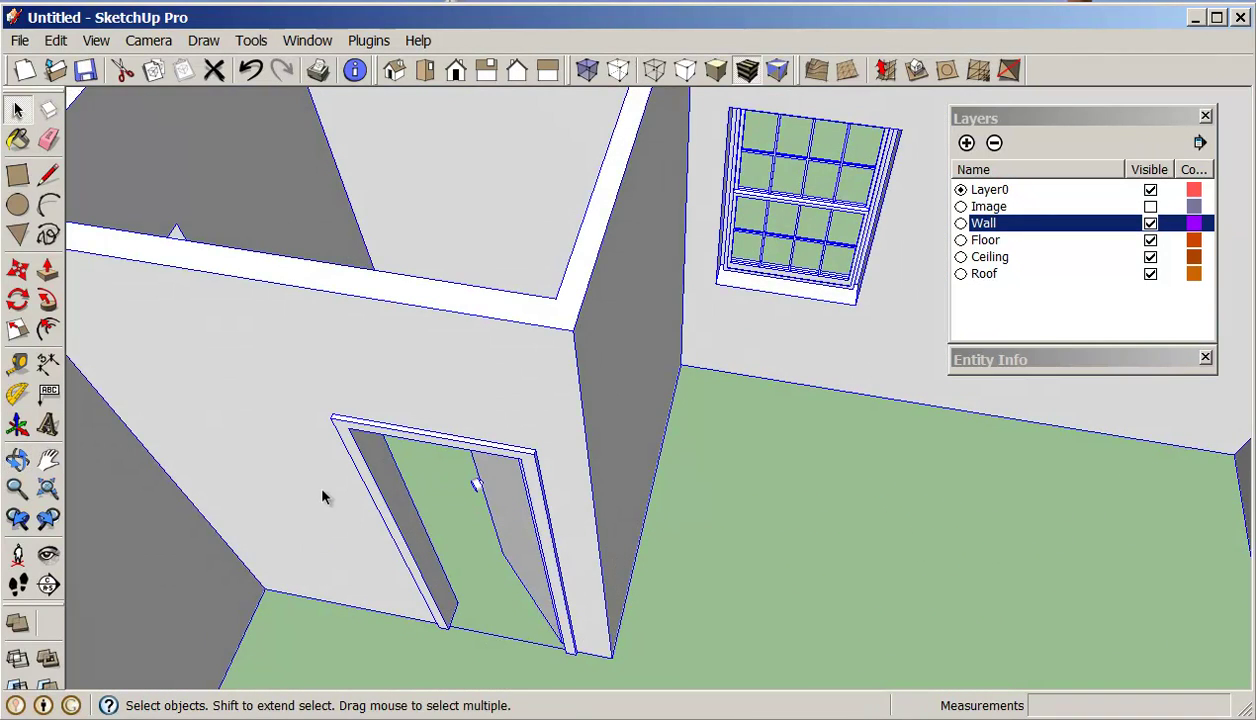
{"action": "left_click", "coordinate": [510, 544]}
{"action": "double_click", "coordinate": [513, 539]}
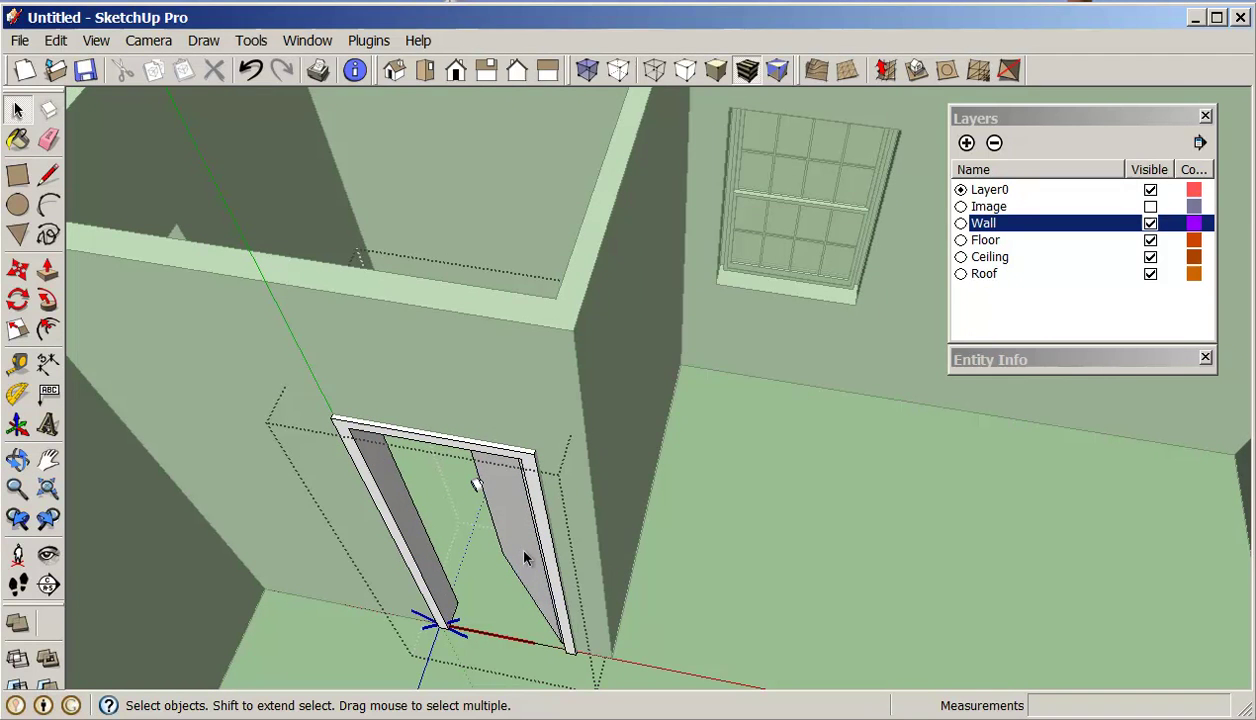
{"action": "left_click", "coordinate": [510, 644]}
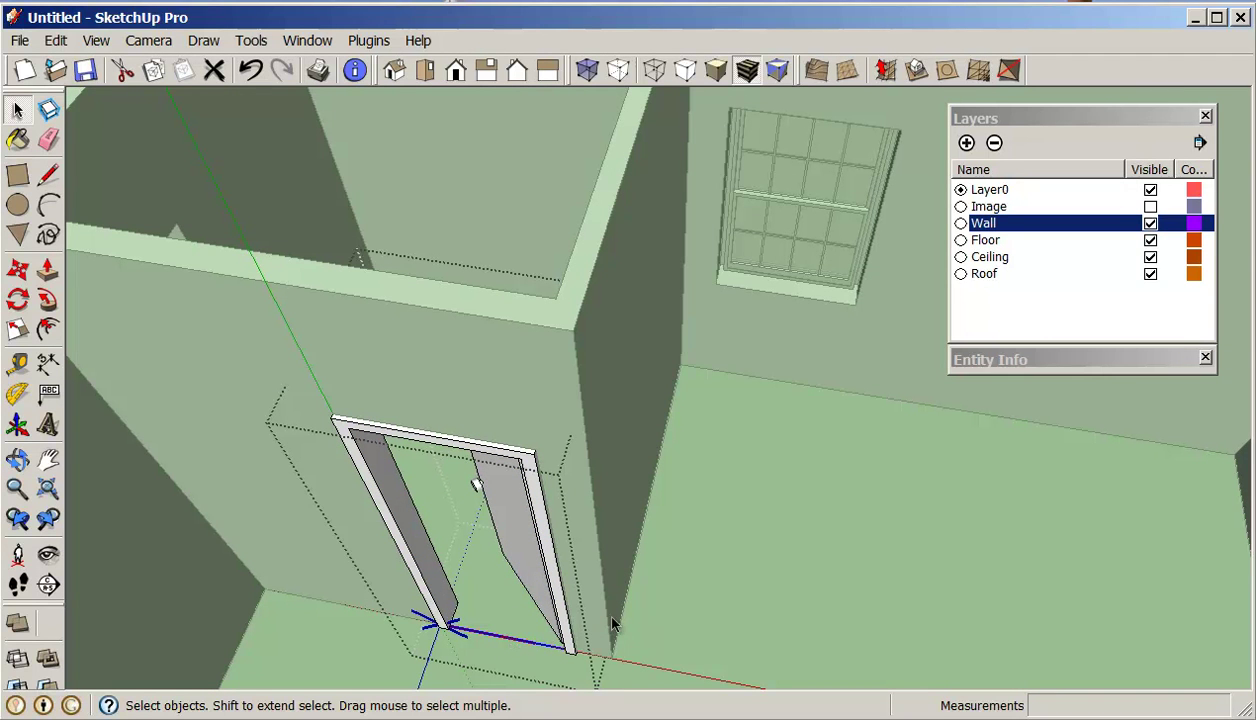
{"action": "key", "text": "Delete"}
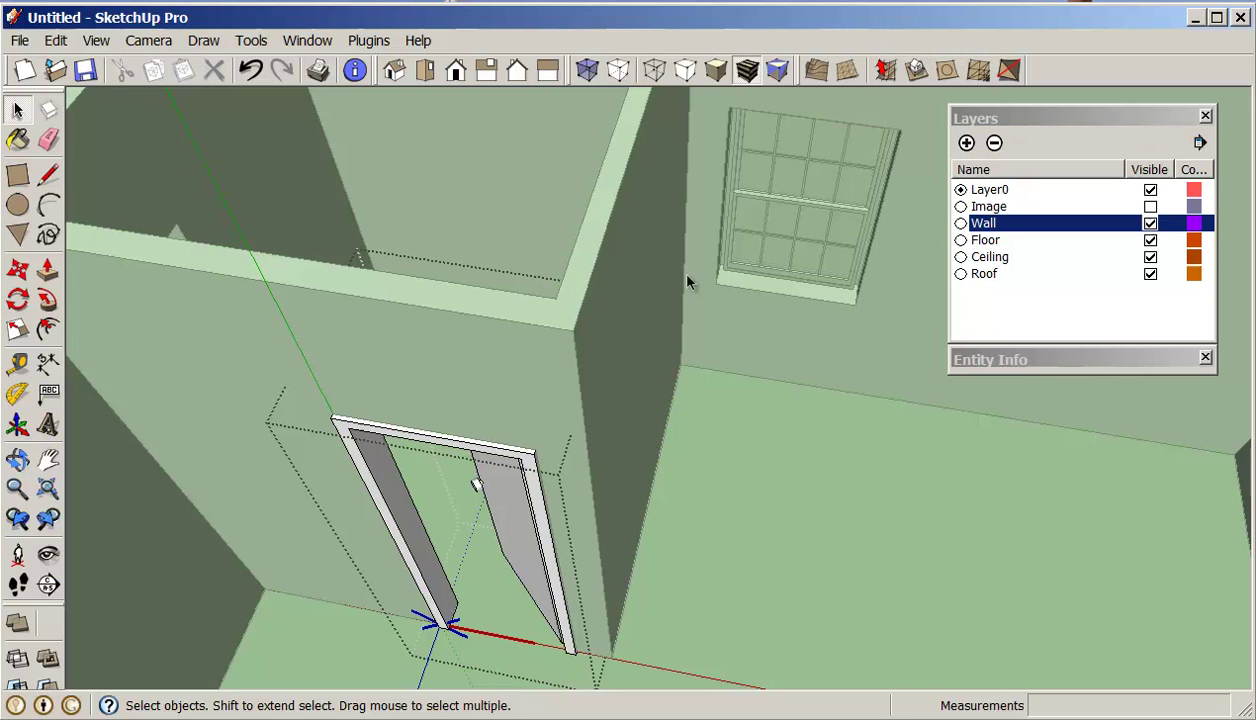
{"action": "left_click", "coordinate": [800, 366]}
{"action": "scroll", "coordinate": [800, 366], "scroll_direction": "down", "scroll_amount": 6}
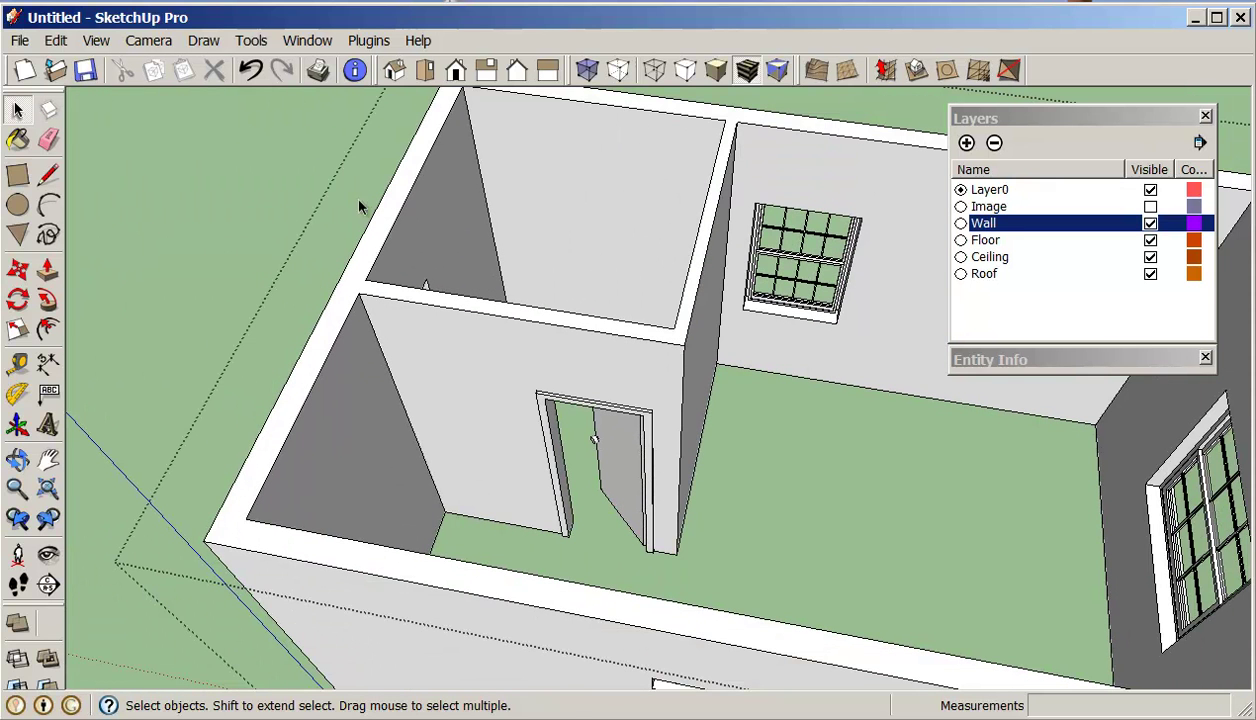
Start moving the front door with the Move tool from its corner.
{"action": "middle_click_drag", "start_coordinate": [233, 278], "coordinate": [757, 510]}
{"action": "scroll", "coordinate": [759, 508], "scroll_direction": "up", "scroll_amount": 2}
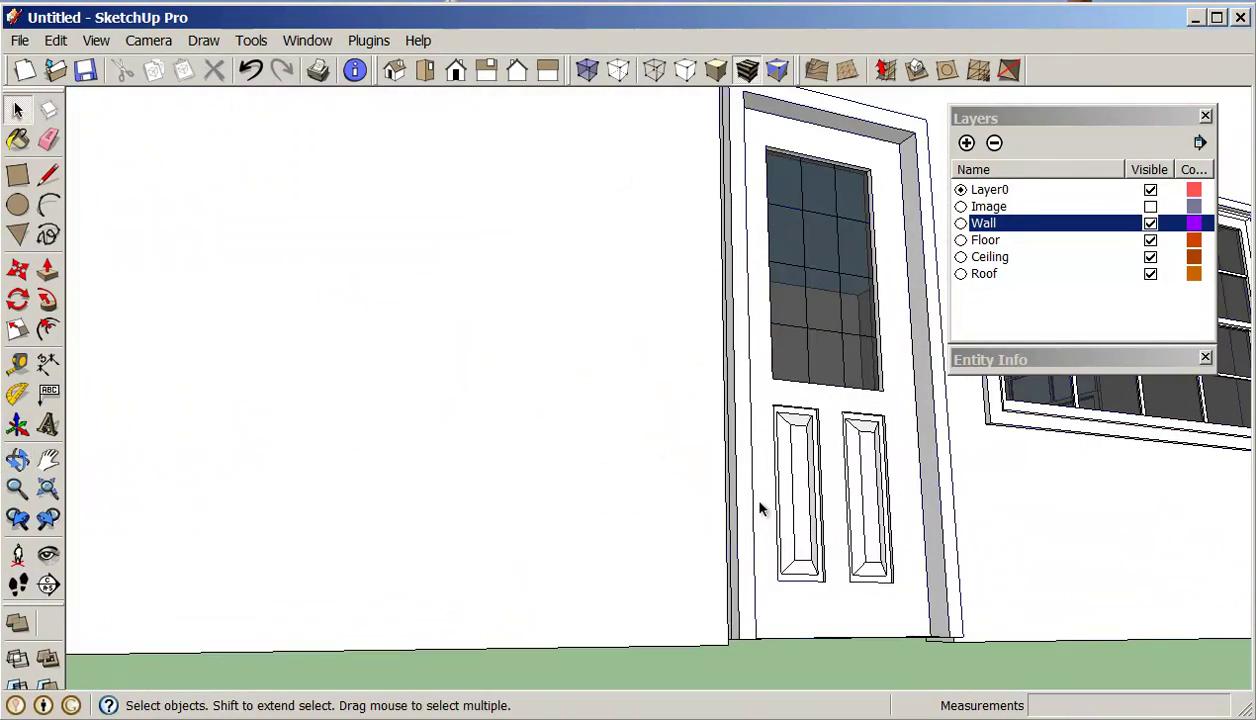
{"action": "left_click", "coordinate": [759, 508]}
{"action": "key", "text": "Escape"}
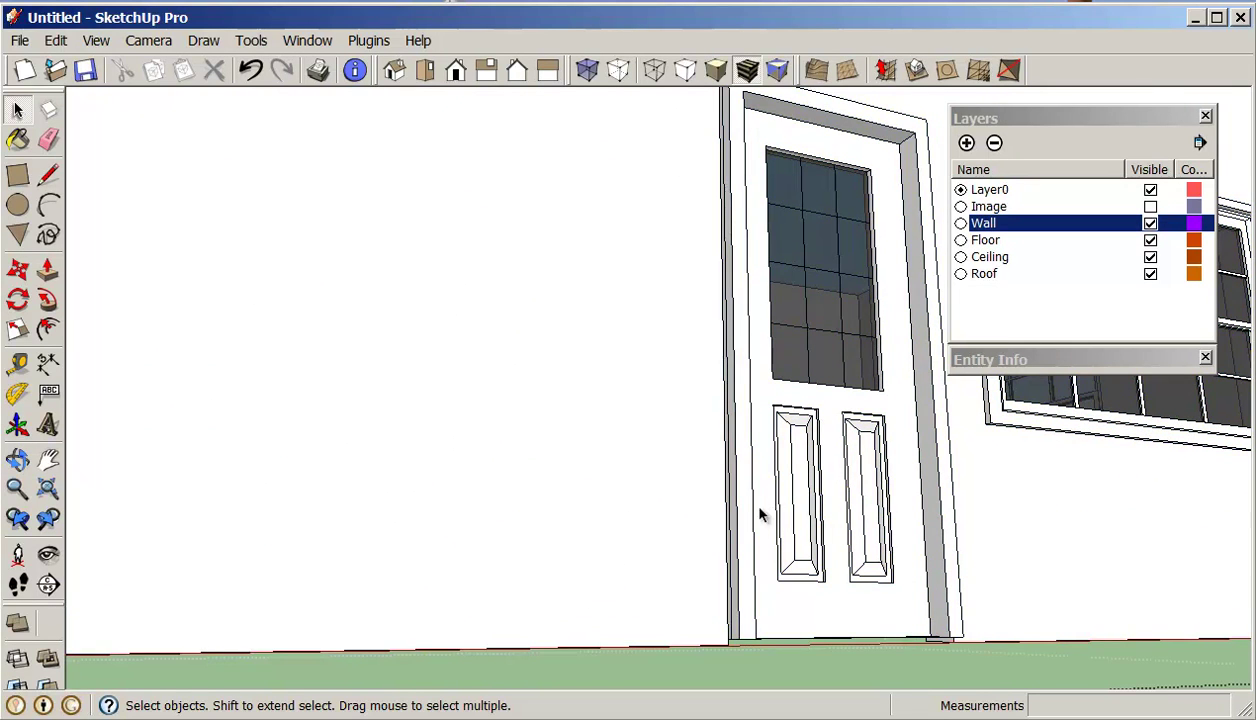
{"action": "scroll", "coordinate": [755, 530], "scroll_direction": "up", "scroll_amount": 2}
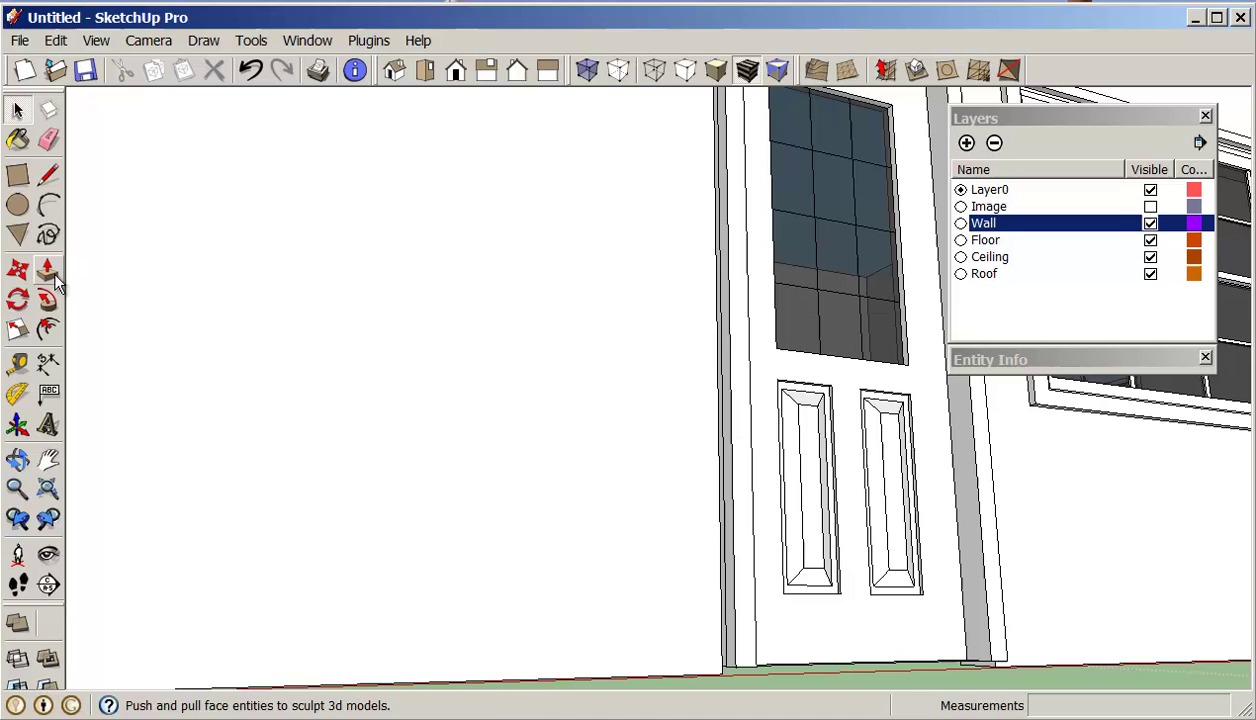
{"action": "left_click", "coordinate": [17, 269]}
{"action": "scroll", "coordinate": [743, 681], "scroll_direction": "up", "scroll_amount": 3}
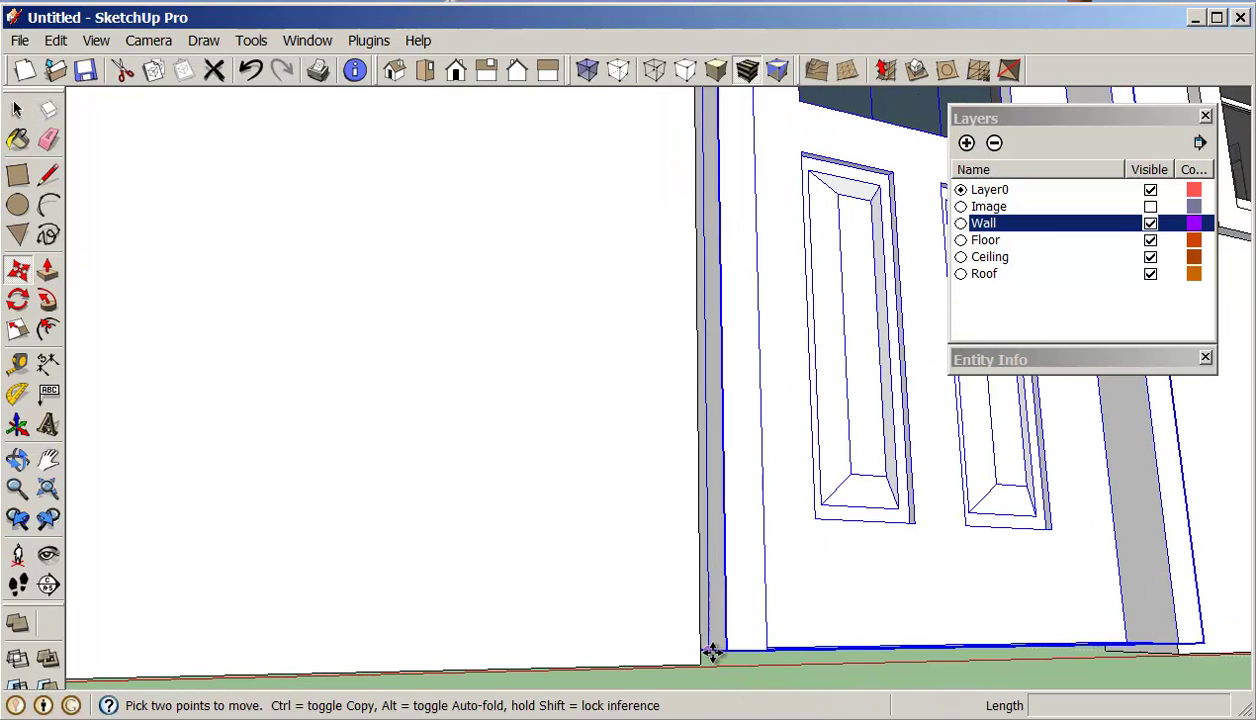
{"action": "left_click", "coordinate": [712, 652]}
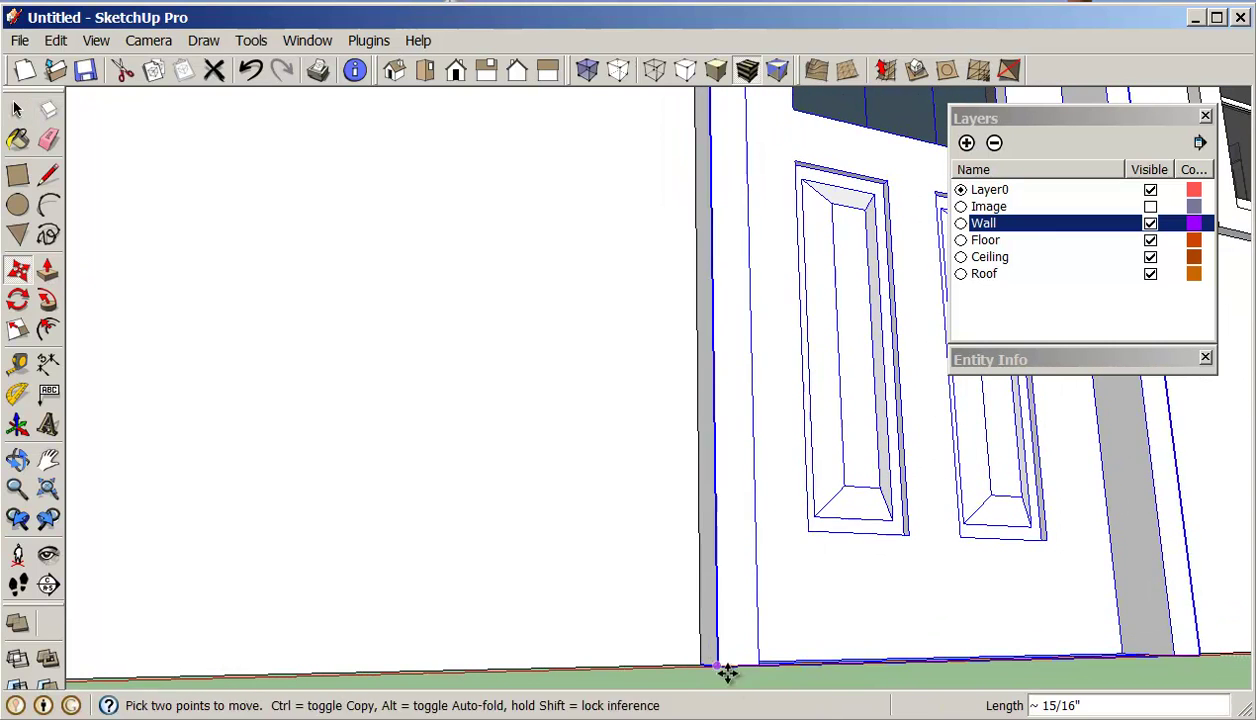
Orbit around the door and window while moving the door about 15/16" flush with the wall.
{"action": "middle_click_drag", "start_coordinate": [725, 672], "coordinate": [745, 633]}
{"action": "middle_click_drag", "start_coordinate": [939, 628], "coordinate": [808, 590]}
{"action": "middle_click_drag", "start_coordinate": [1030, 552], "coordinate": [962, 628]}
{"action": "scroll", "coordinate": [1004, 589], "scroll_direction": "up", "scroll_amount": 2}
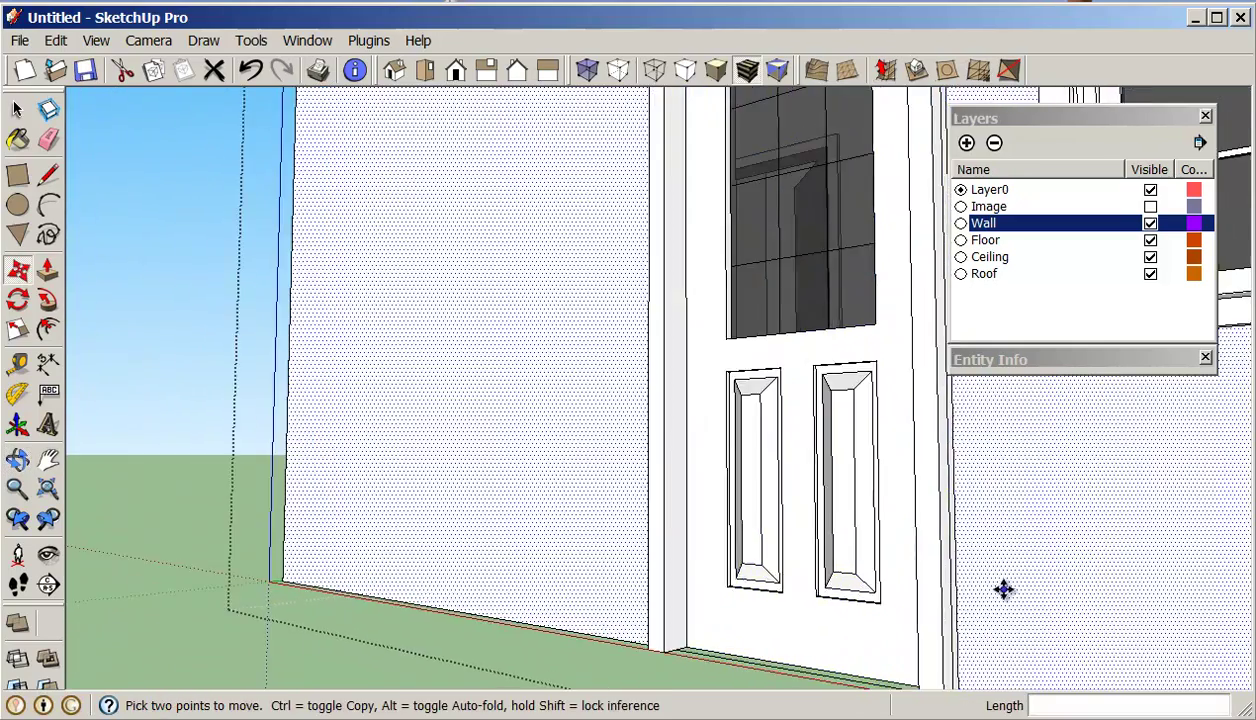
{"action": "middle_click_drag", "start_coordinate": [1004, 589], "coordinate": [457, 619]}
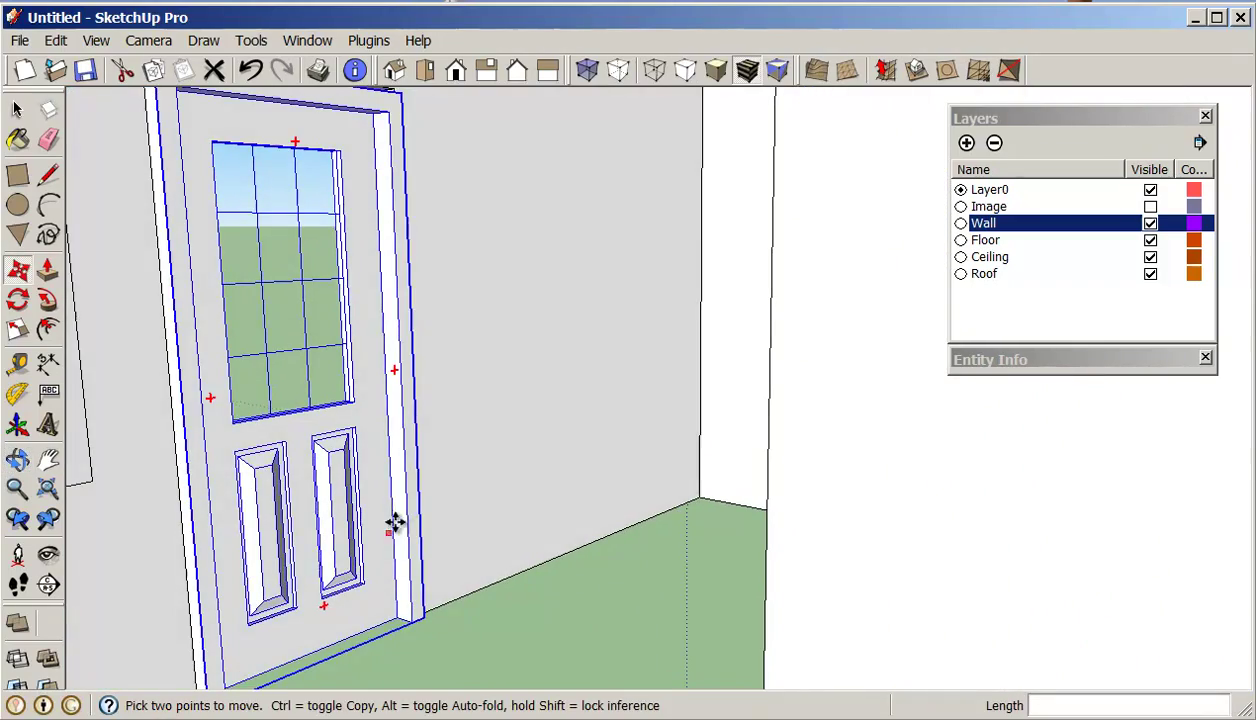
{"action": "middle_click_drag", "start_coordinate": [485, 454], "coordinate": [550, 403]}
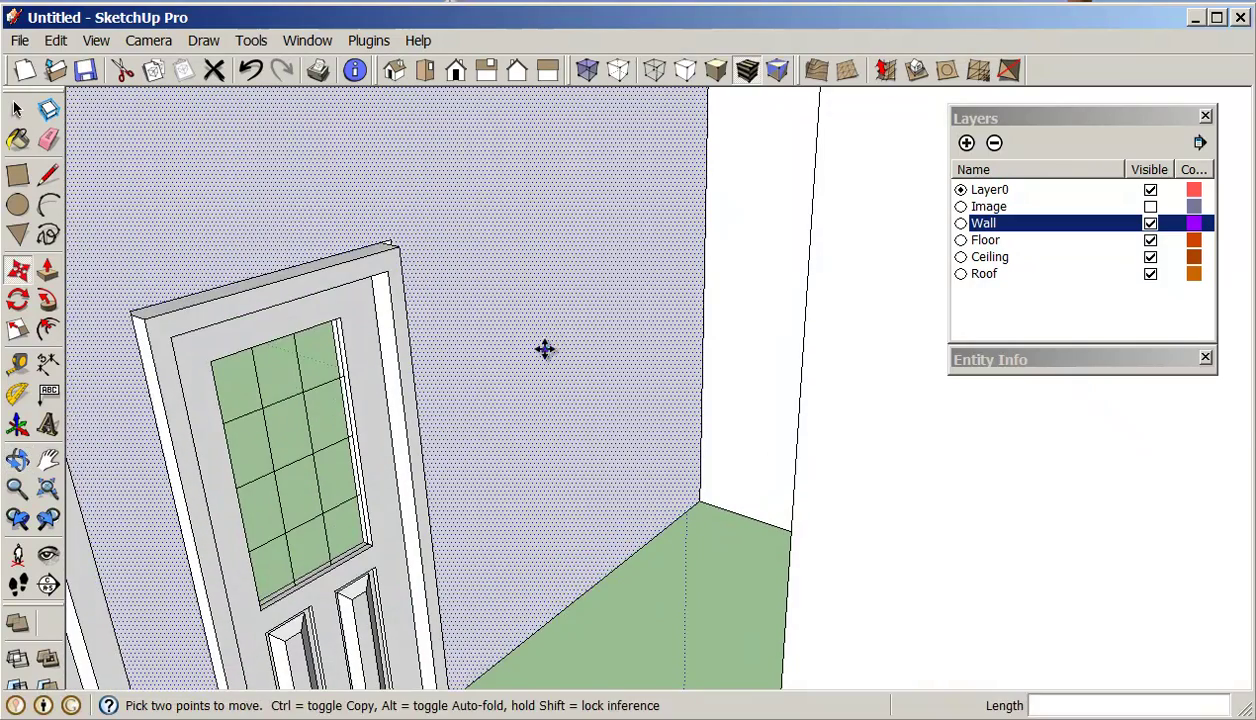
{"action": "middle_click_drag", "start_coordinate": [544, 348], "coordinate": [550, 263]}
{"action": "middle_click_drag", "start_coordinate": [440, 133], "coordinate": [490, 140]}
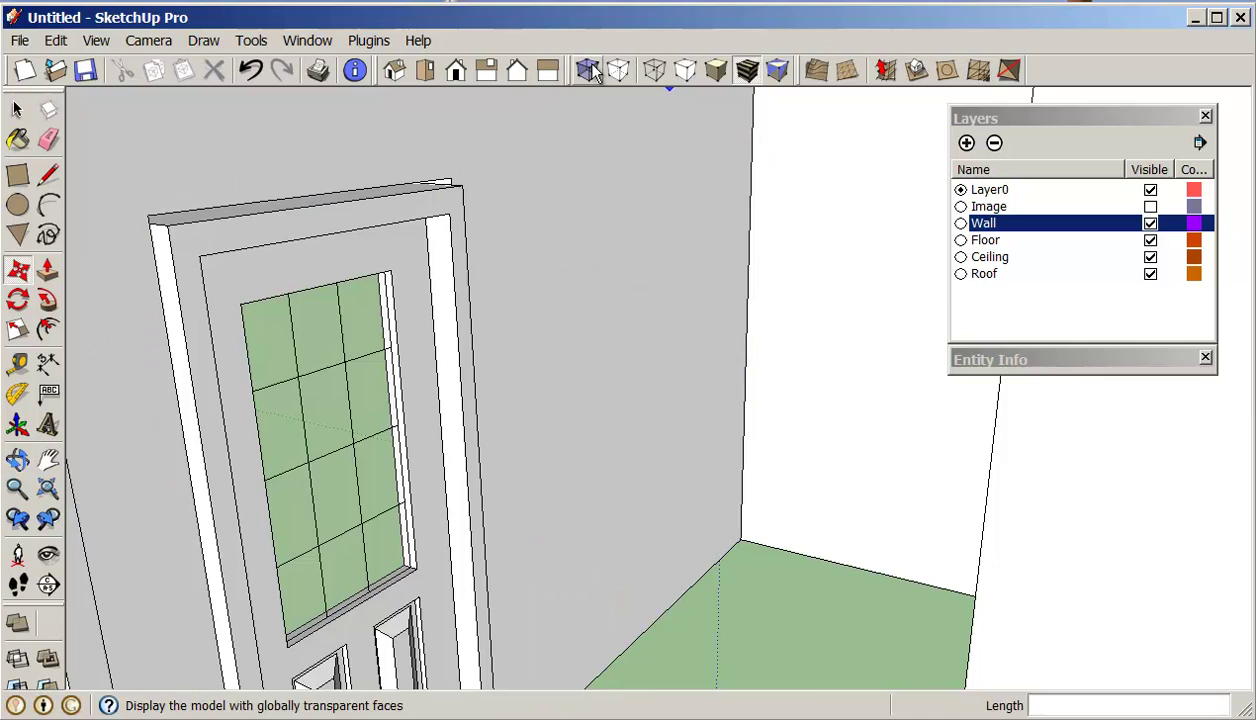
Turn on X-ray and pull the front wall face out about 3/4".
{"action": "left_click", "coordinate": [587, 70]}
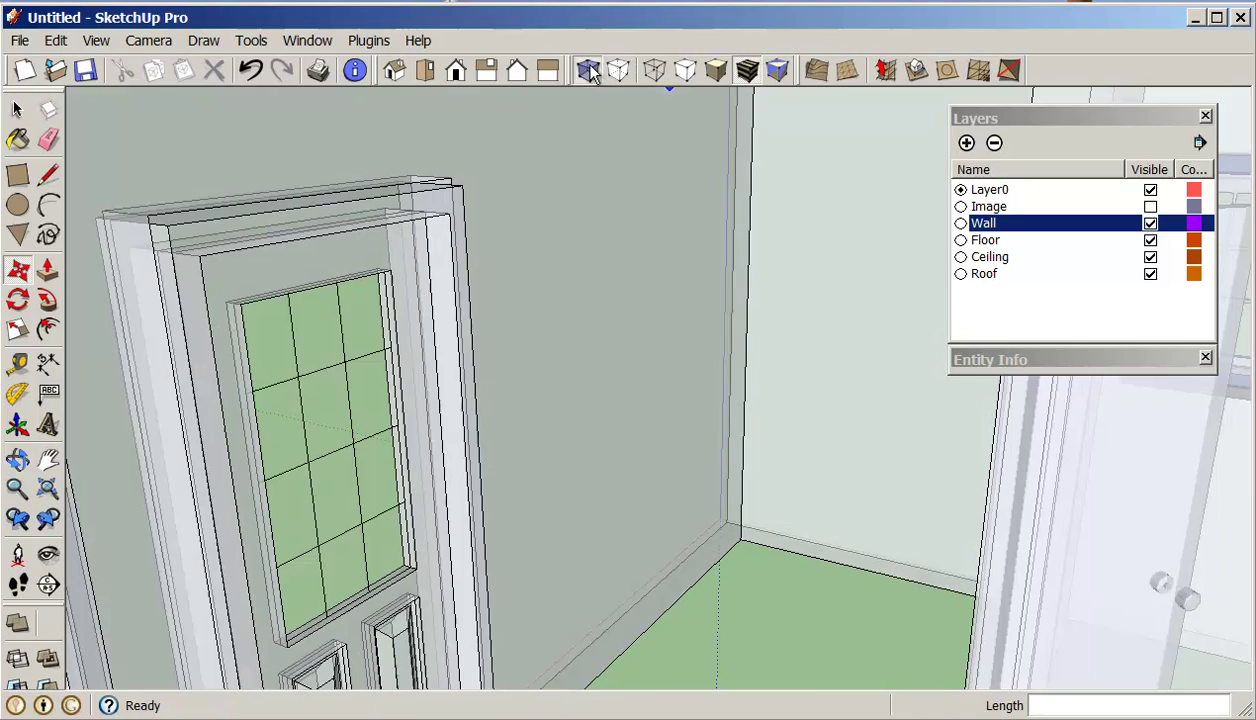
{"action": "left_click", "coordinate": [47, 270]}
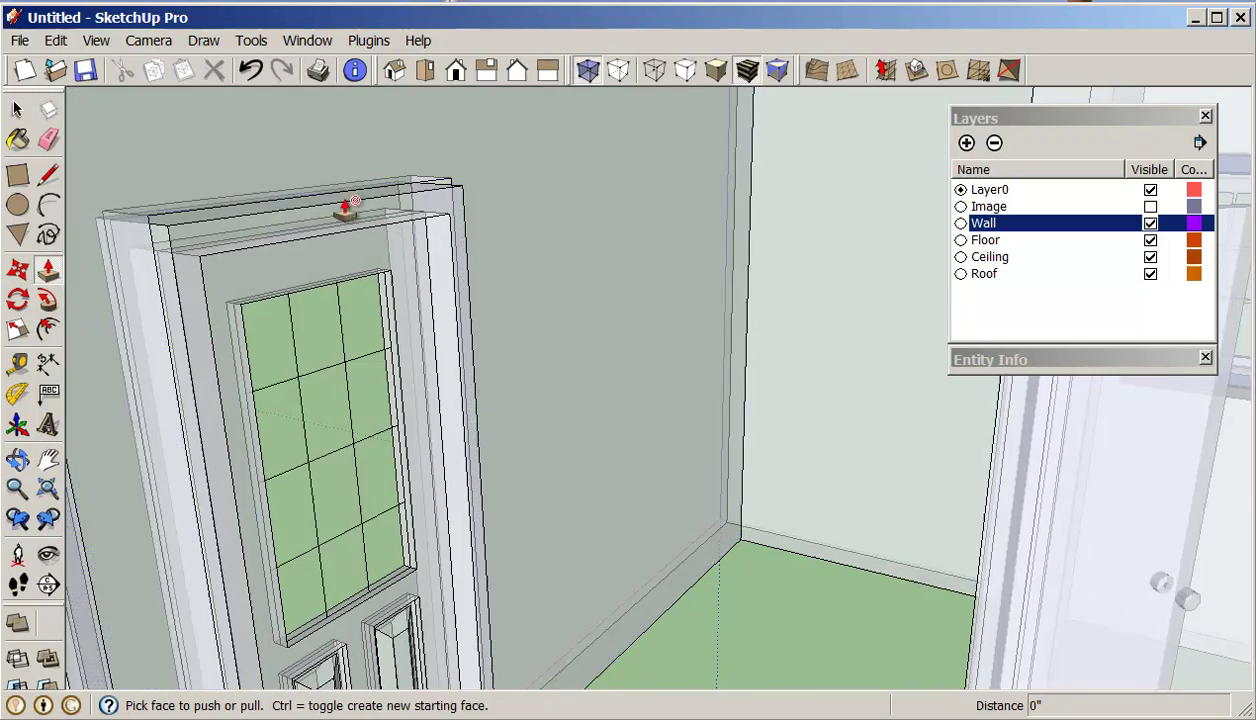
{"action": "middle_click_drag", "start_coordinate": [339, 202], "coordinate": [367, 193]}
{"action": "scroll", "coordinate": [343, 200], "scroll_direction": "up", "scroll_amount": 2}
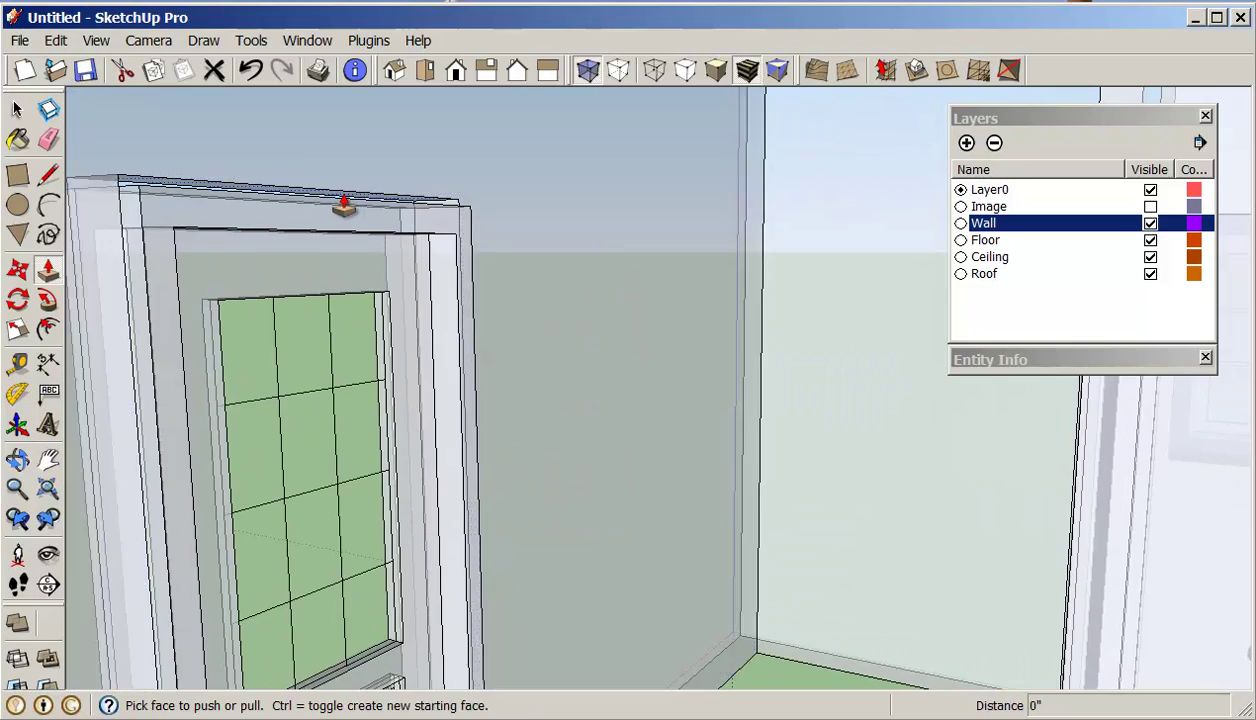
{"action": "left_click_drag", "start_coordinate": [339, 202], "coordinate": [437, 217]}
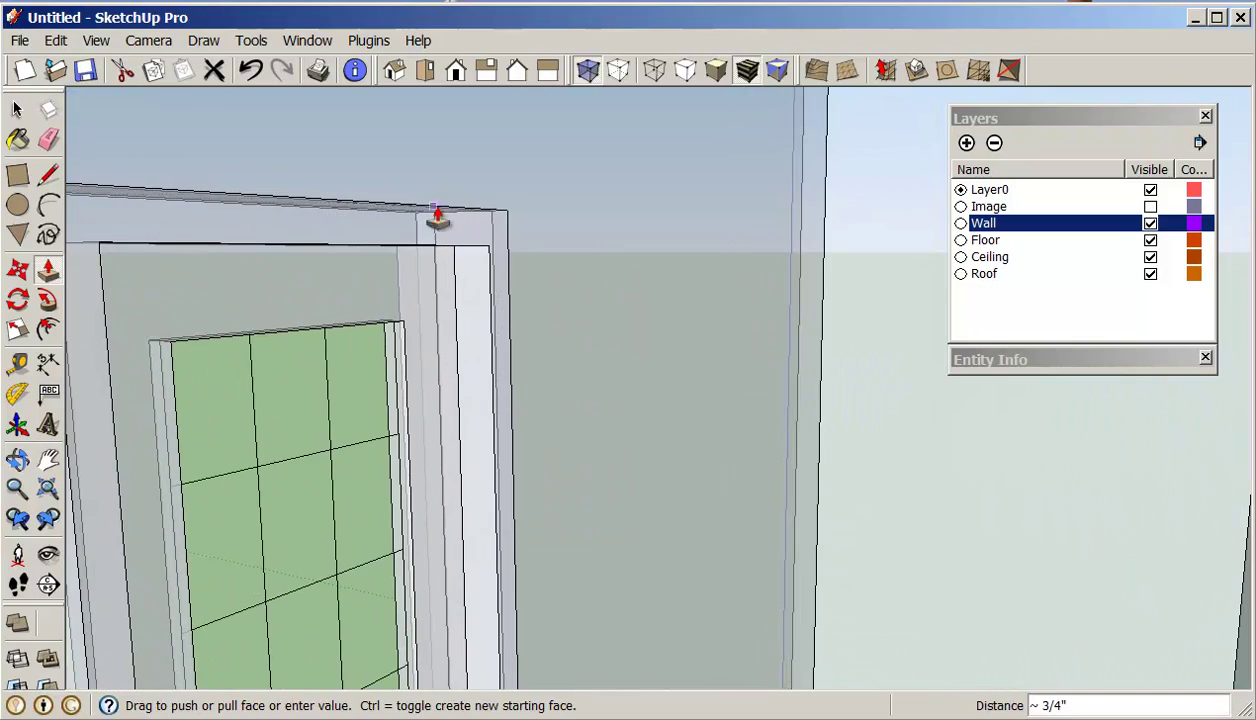
Pull the narrow door-edge face out about 1/2", then turn X-ray off.
{"action": "middle_click_drag", "start_coordinate": [508, 222], "coordinate": [148, 285]}
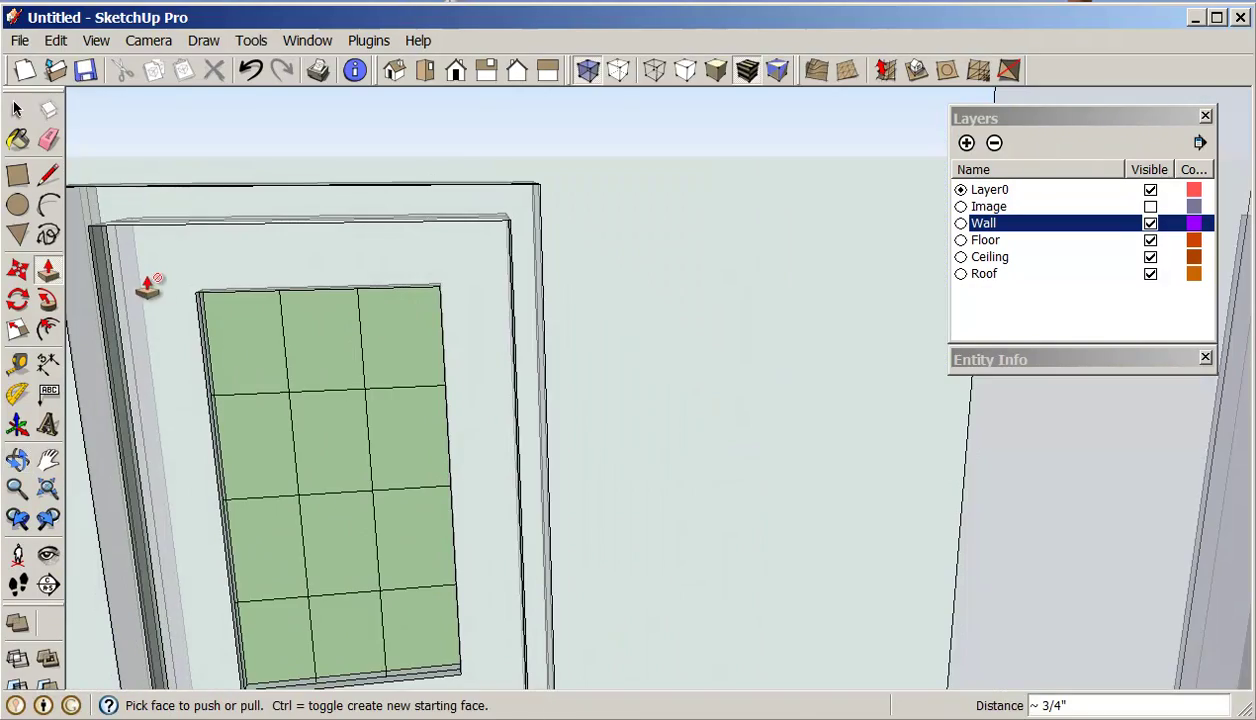
{"action": "middle_click_drag", "start_coordinate": [244, 312], "coordinate": [704, 454]}
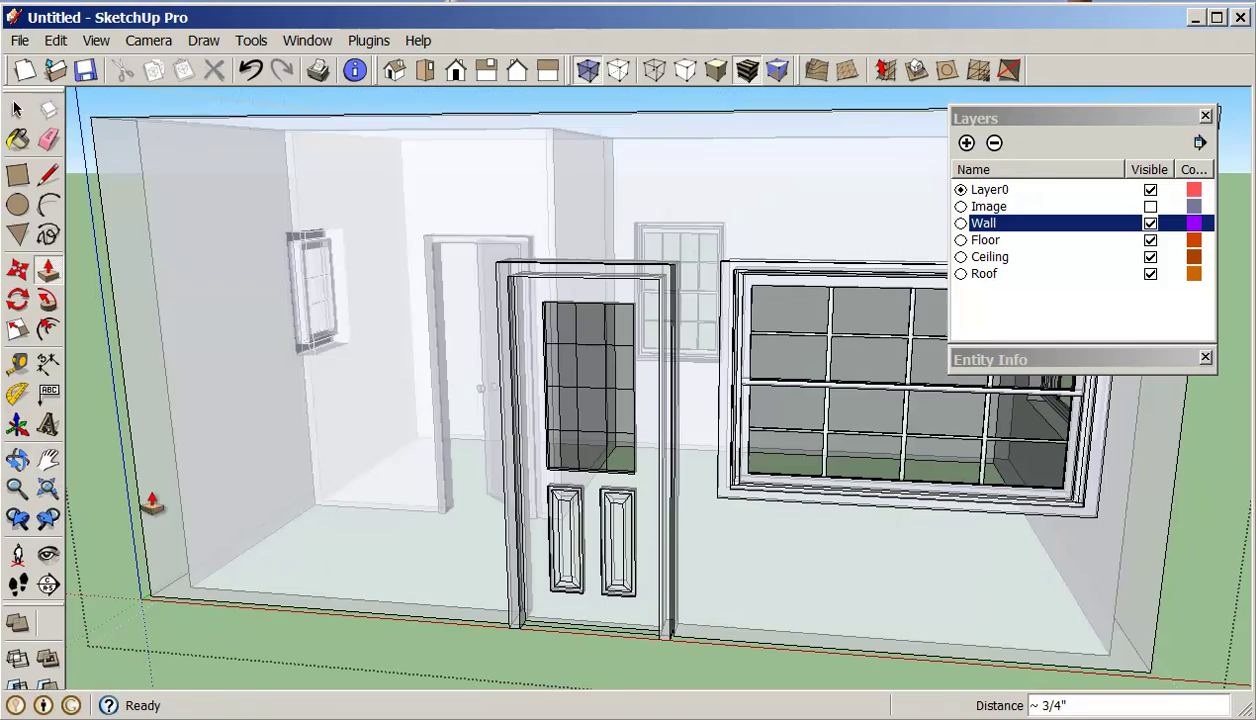
{"action": "middle_click_drag", "start_coordinate": [550, 490], "coordinate": [645, 552]}
{"action": "scroll", "coordinate": [541, 550], "scroll_direction": "up", "scroll_amount": 5}
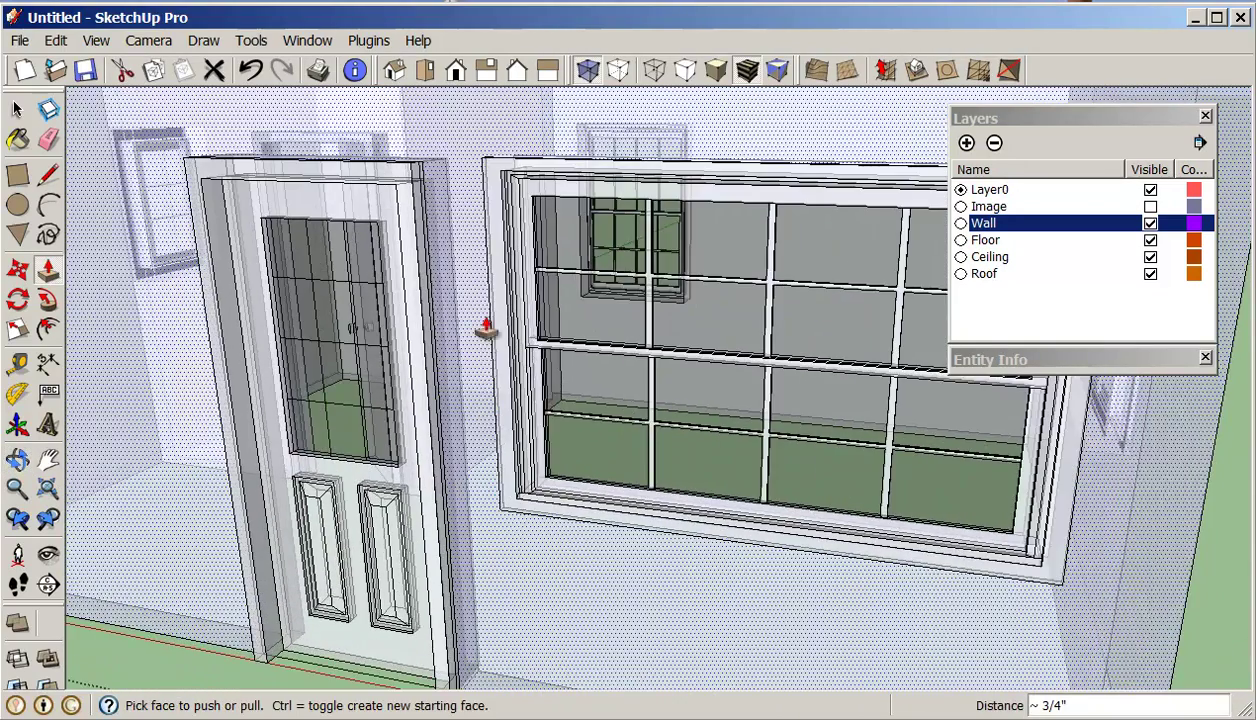
{"action": "scroll", "coordinate": [486, 328], "scroll_direction": "up", "scroll_amount": 2}
{"action": "scroll", "coordinate": [435, 204], "scroll_direction": "up", "scroll_amount": 2}
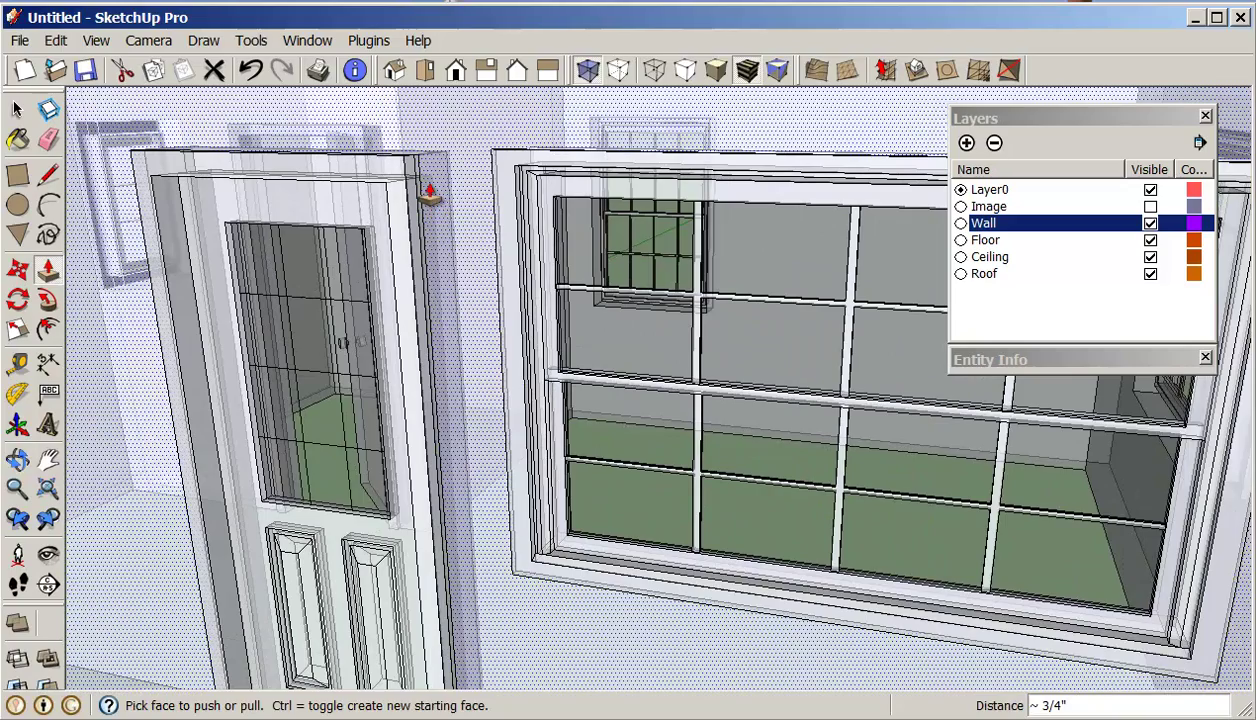
{"action": "middle_click_drag", "start_coordinate": [430, 195], "coordinate": [373, 258]}
{"action": "scroll", "coordinate": [384, 244], "scroll_direction": "up", "scroll_amount": 4}
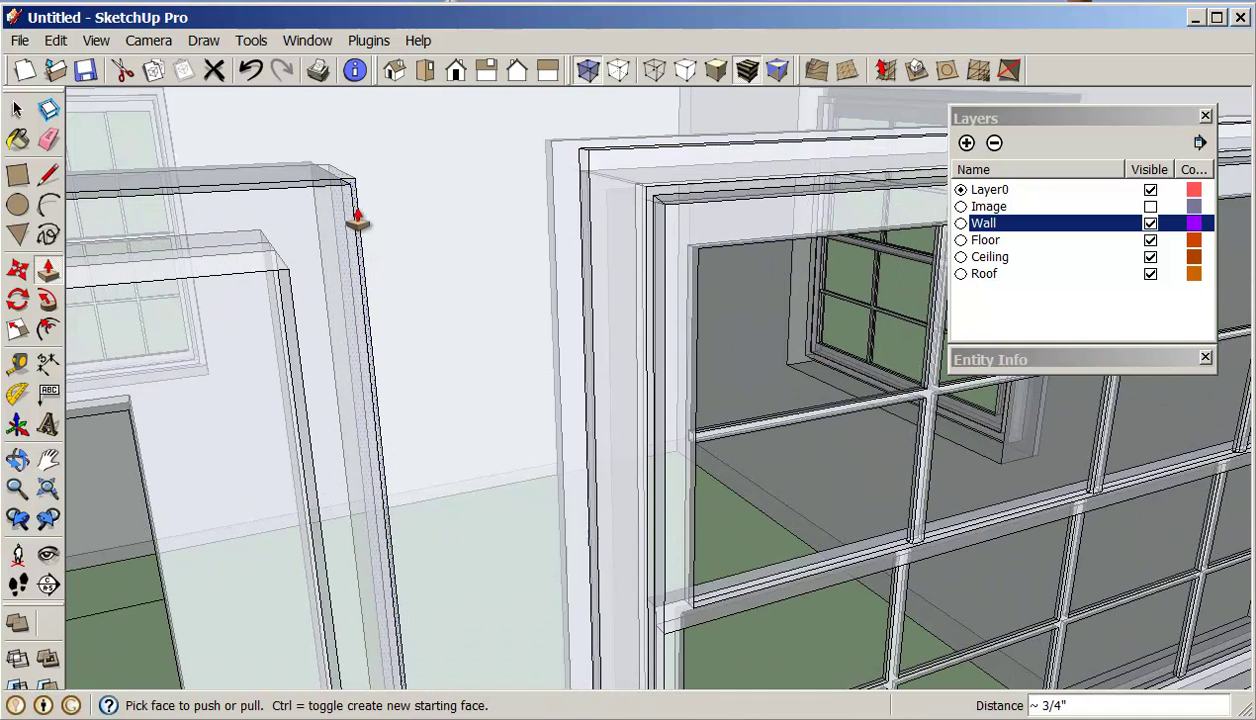
{"action": "left_click", "coordinate": [357, 222]}
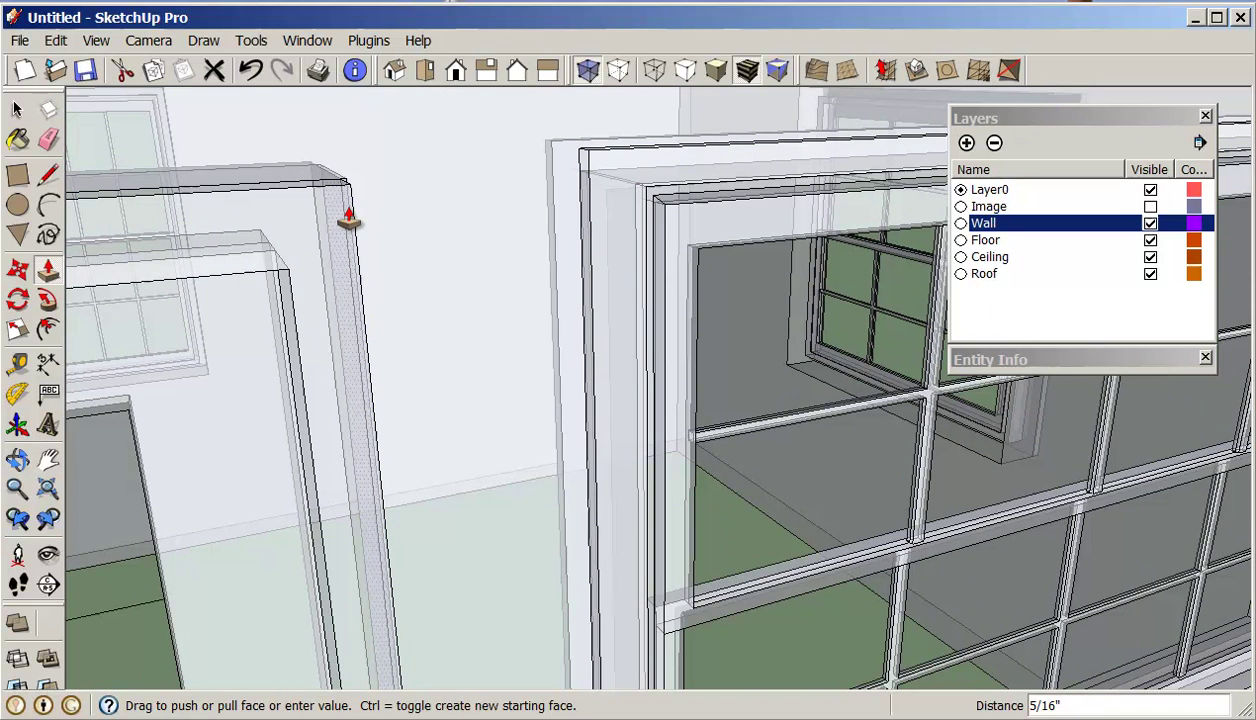
{"action": "left_click", "coordinate": [355, 230]}
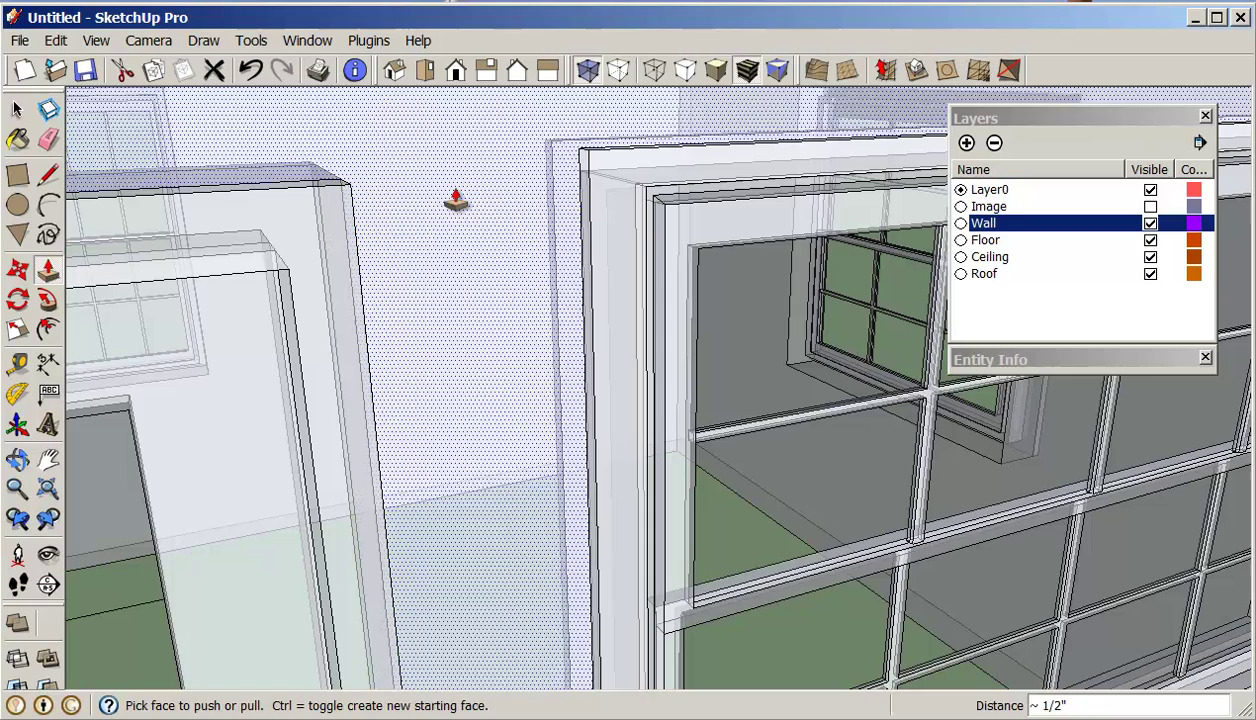
{"action": "left_click", "coordinate": [587, 69]}
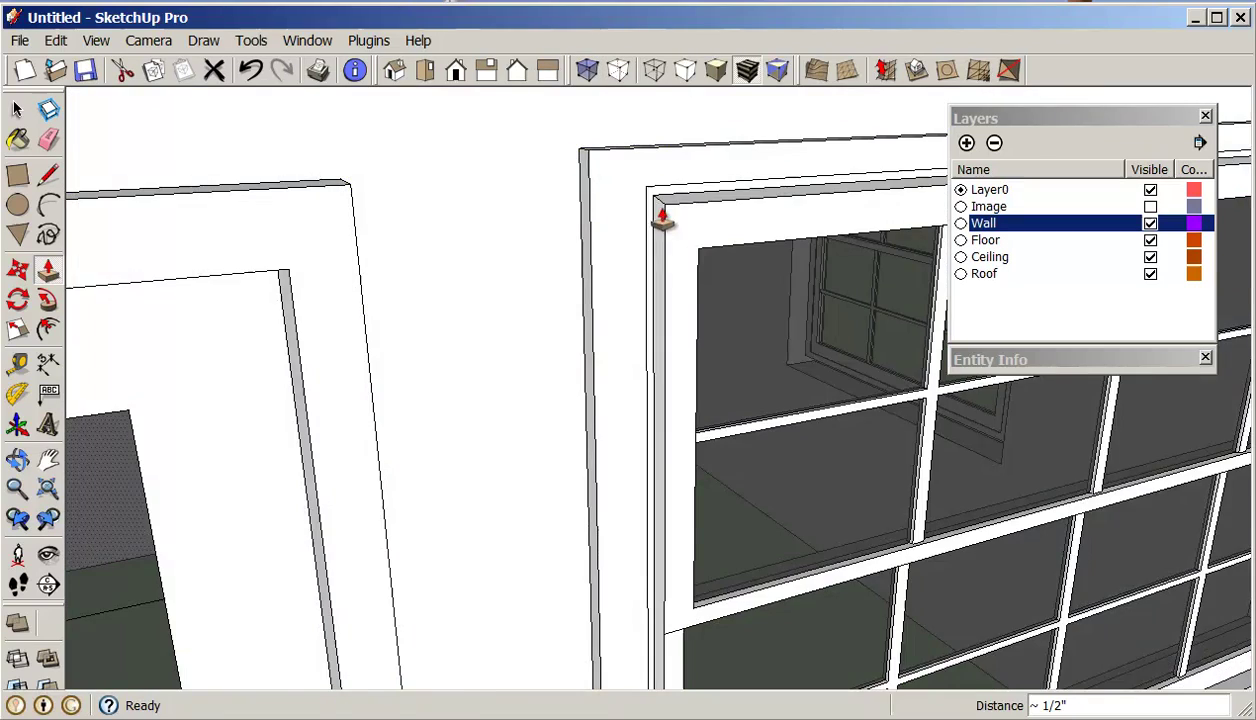
{"action": "scroll", "coordinate": [653, 350], "scroll_direction": "down", "scroll_amount": 10}
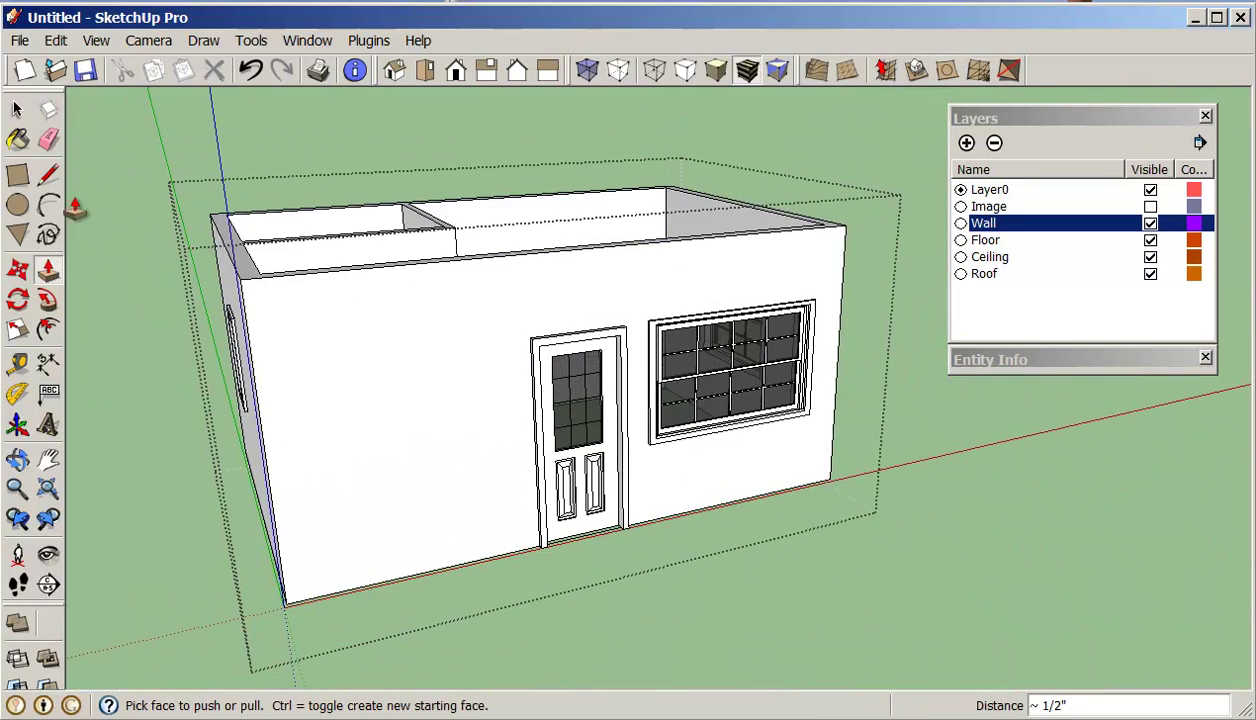
Draw floor rectangles over the upper-left, large right and lower-left rooms.
{"action": "left_click", "coordinate": [20, 110]}
{"action": "middle_click_drag", "start_coordinate": [530, 518], "coordinate": [700, 235]}
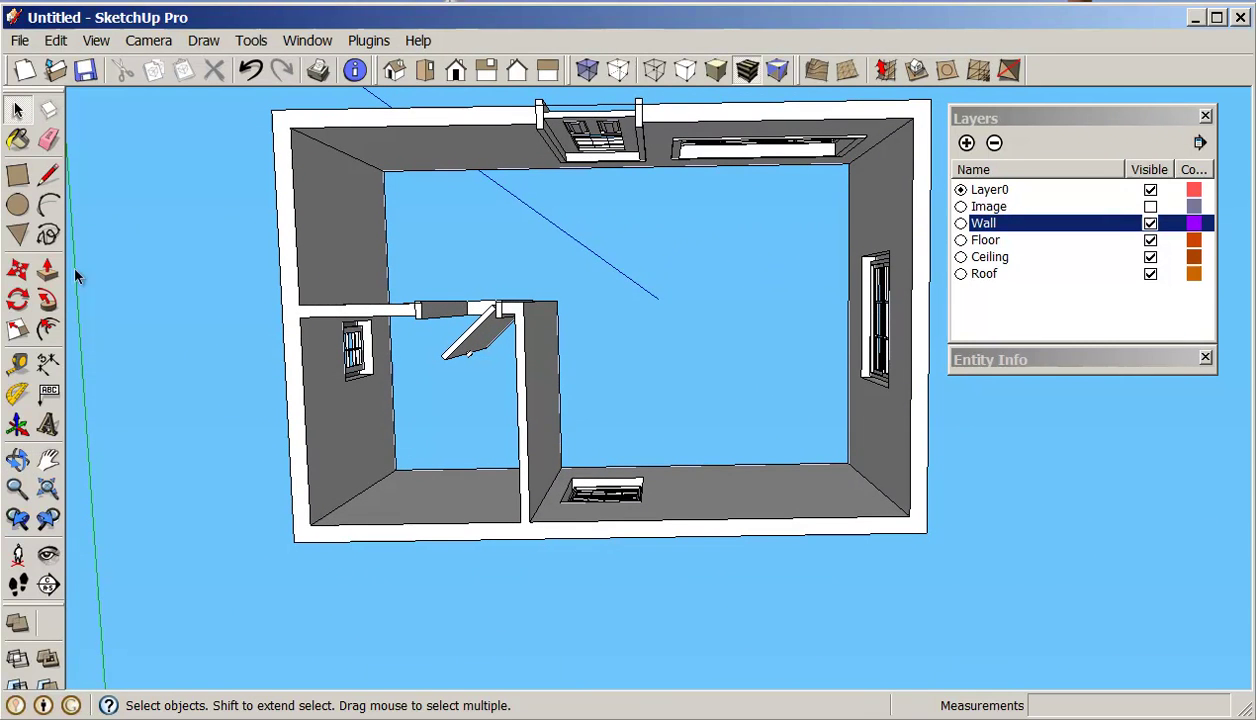
{"action": "left_click", "coordinate": [17, 175]}
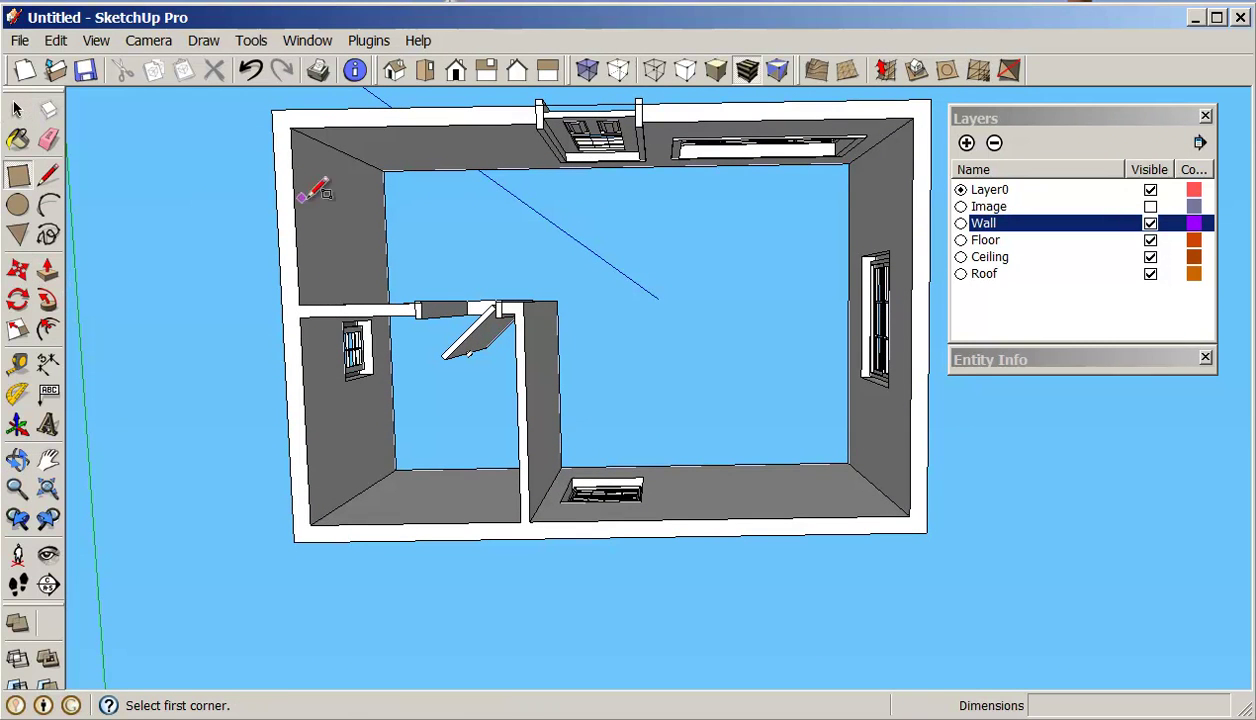
{"action": "left_click", "coordinate": [290, 127]}
{"action": "left_click", "coordinate": [521, 302]}
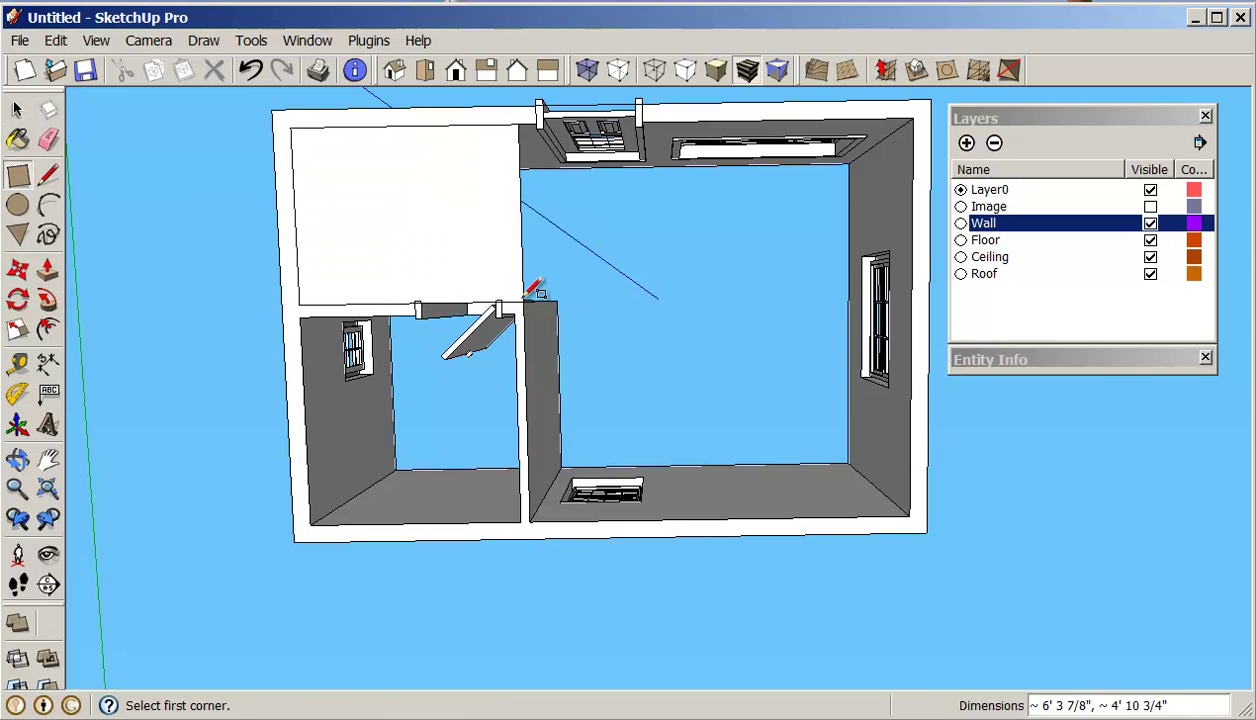
{"action": "left_click", "coordinate": [529, 521]}
{"action": "left_click", "coordinate": [914, 120]}
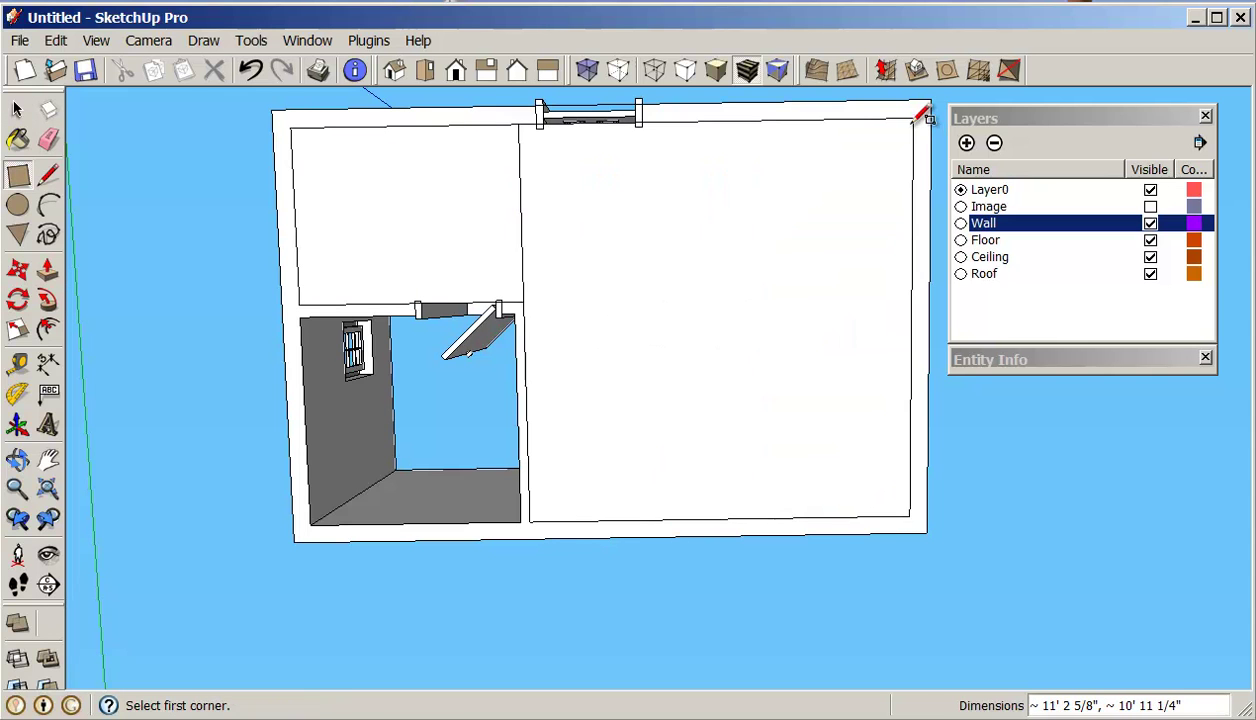
{"action": "left_click", "coordinate": [300, 318]}
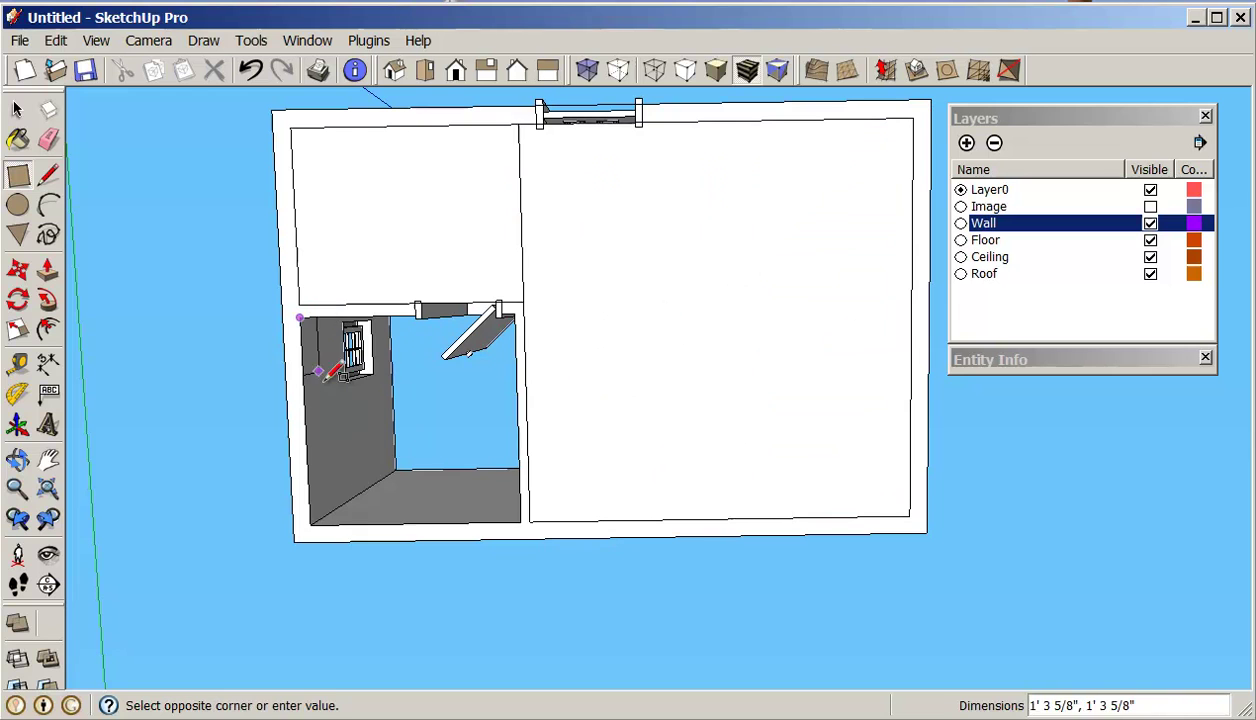
{"action": "left_click", "coordinate": [529, 521]}
Draw a rectangle from the door-frame endpoint to the right post.
{"action": "scroll", "coordinate": [437, 295], "scroll_direction": "up", "scroll_amount": 5}
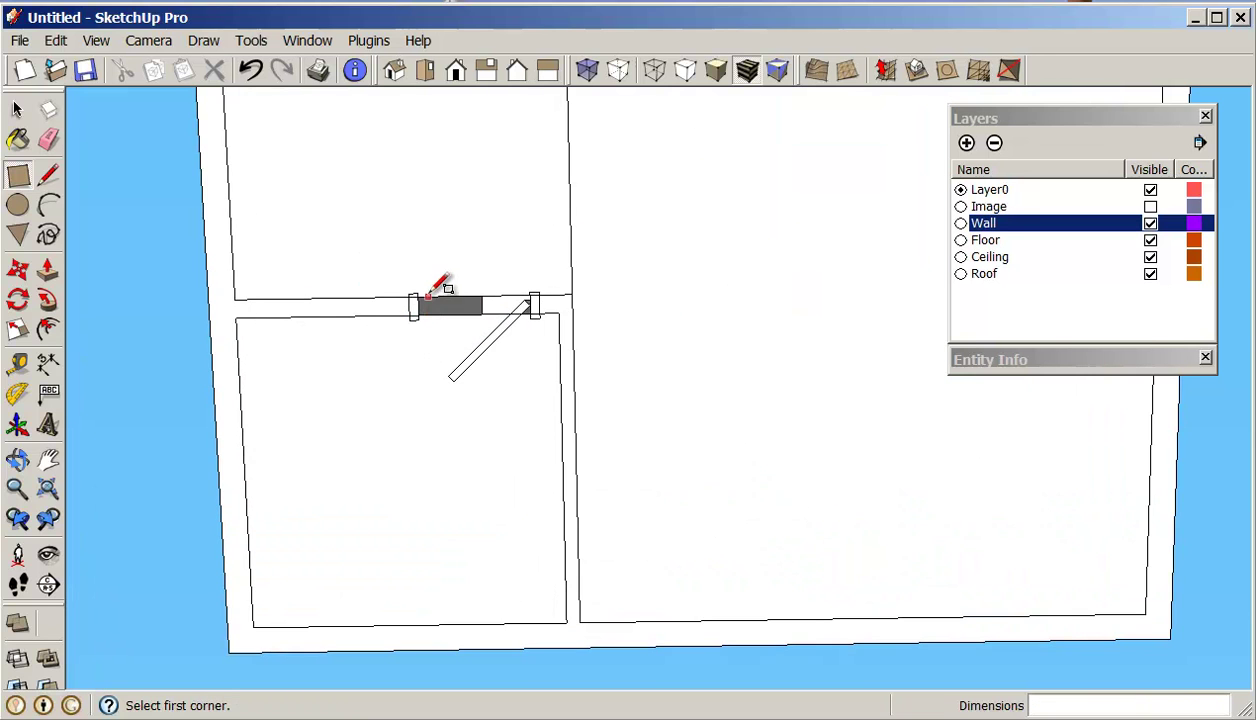
{"action": "left_click", "coordinate": [413, 296]}
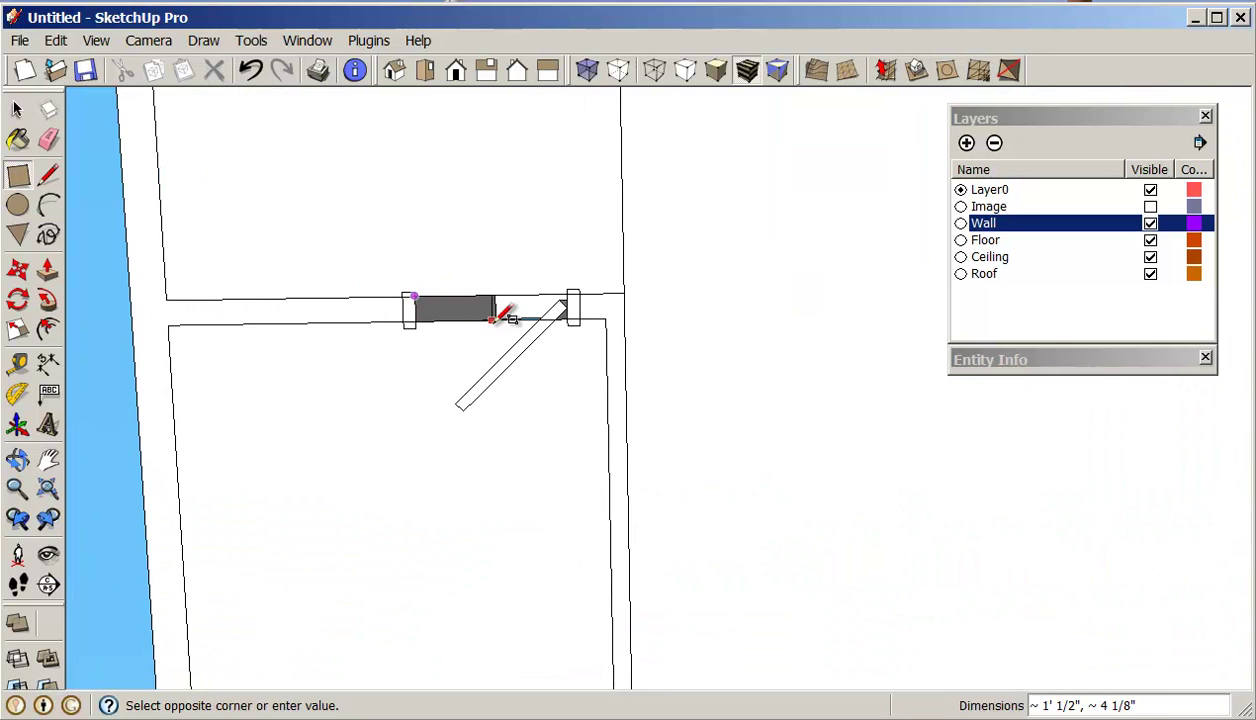
{"action": "scroll", "coordinate": [505, 312], "scroll_direction": "up", "scroll_amount": 2}
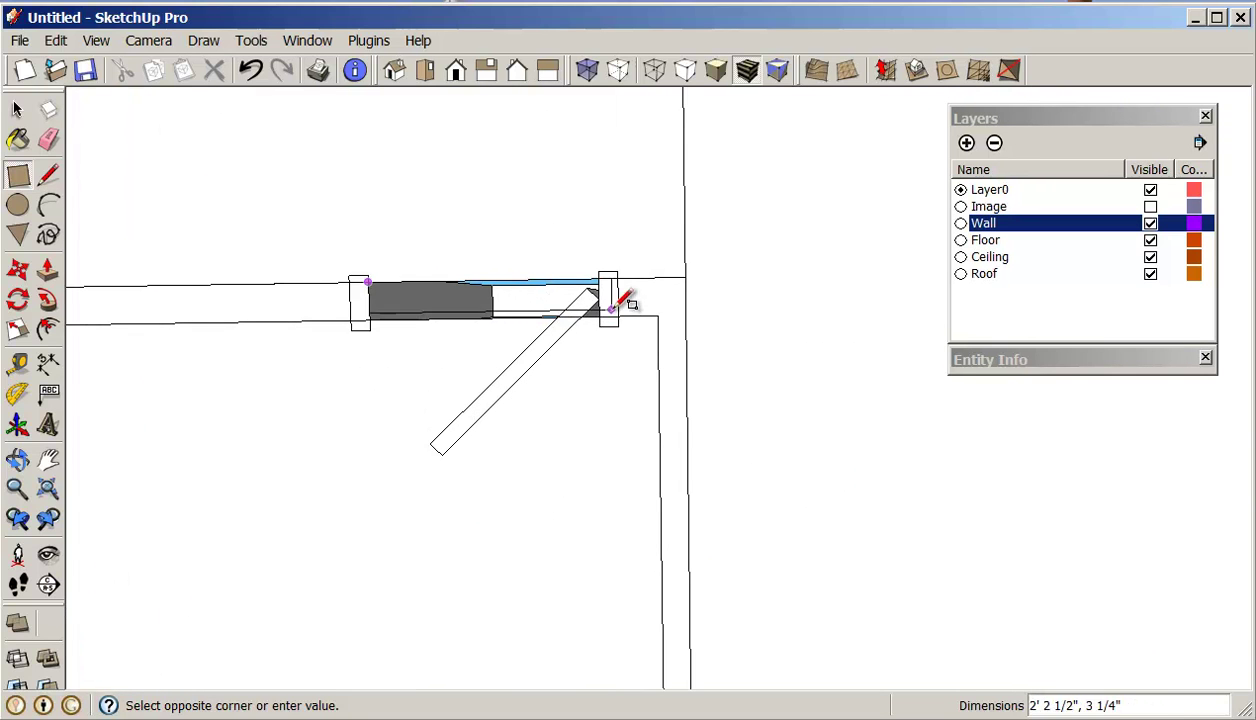
{"action": "scroll", "coordinate": [600, 324], "scroll_direction": "up", "scroll_amount": 1}
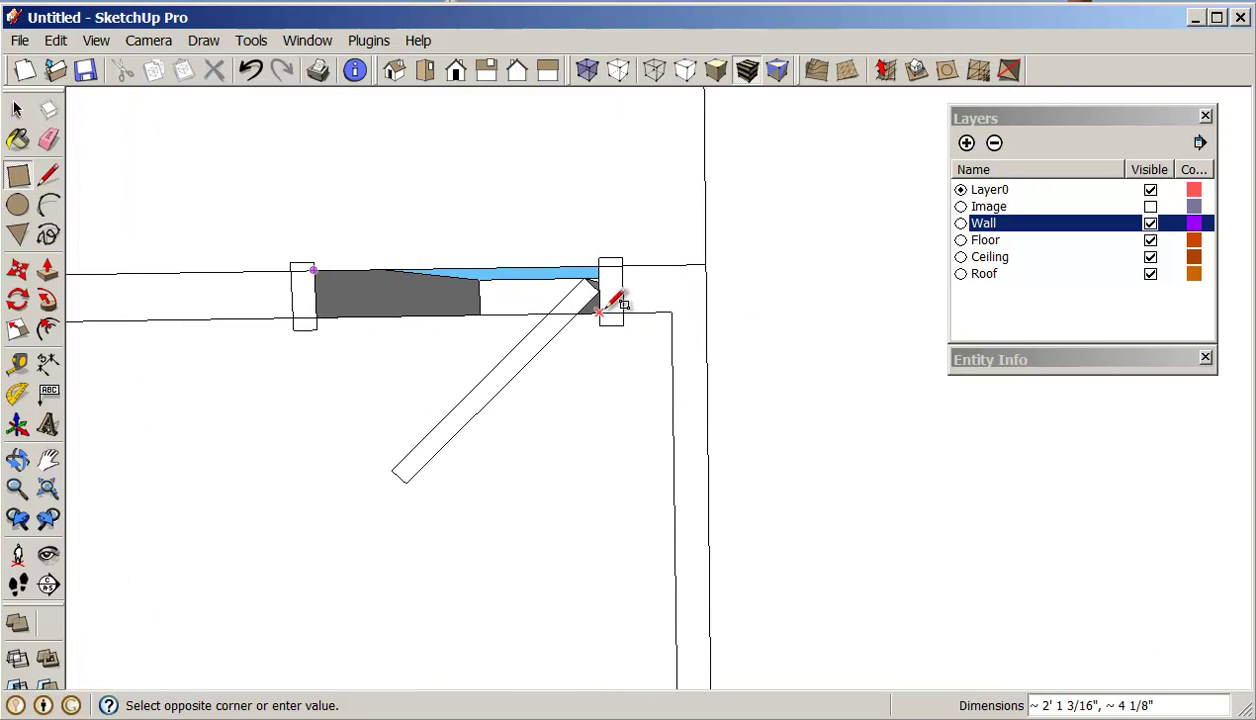
{"action": "left_click", "coordinate": [608, 309]}
{"action": "scroll", "coordinate": [830, 280], "scroll_direction": "down", "scroll_amount": 2}
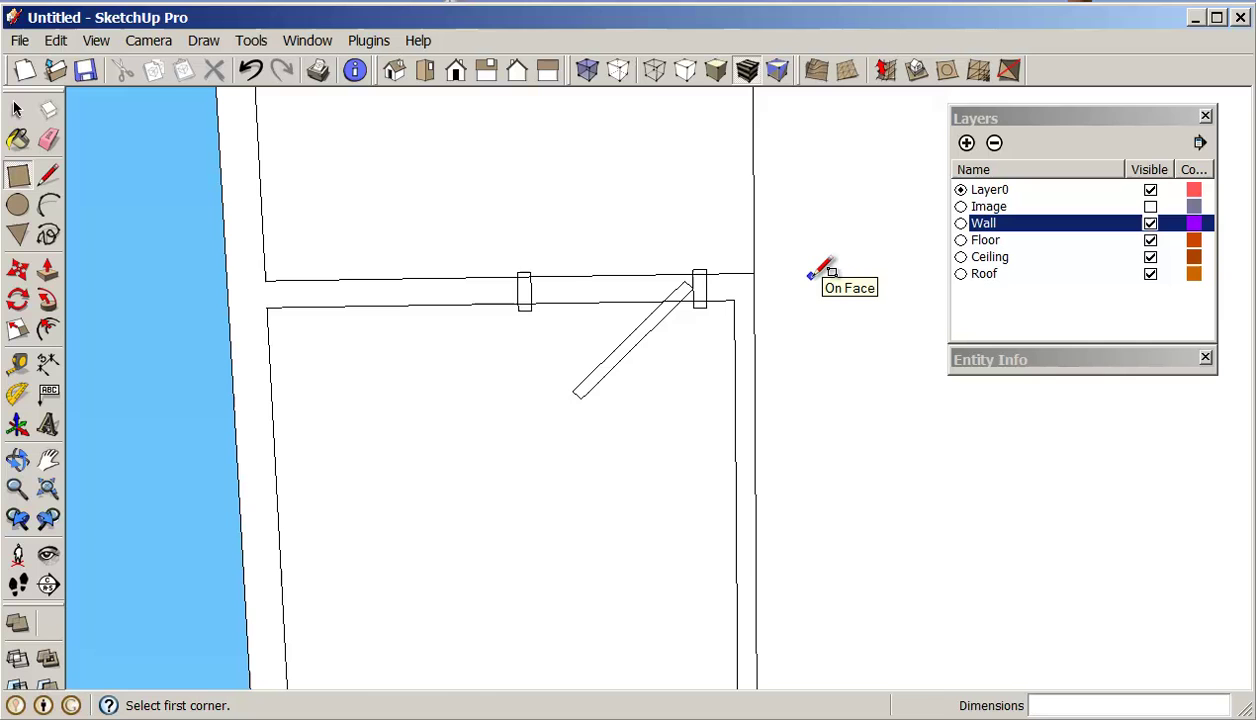
Erase the stray vertical edge and draw a line from the wall's end to the door jamb.
{"action": "key", "text": "e"}
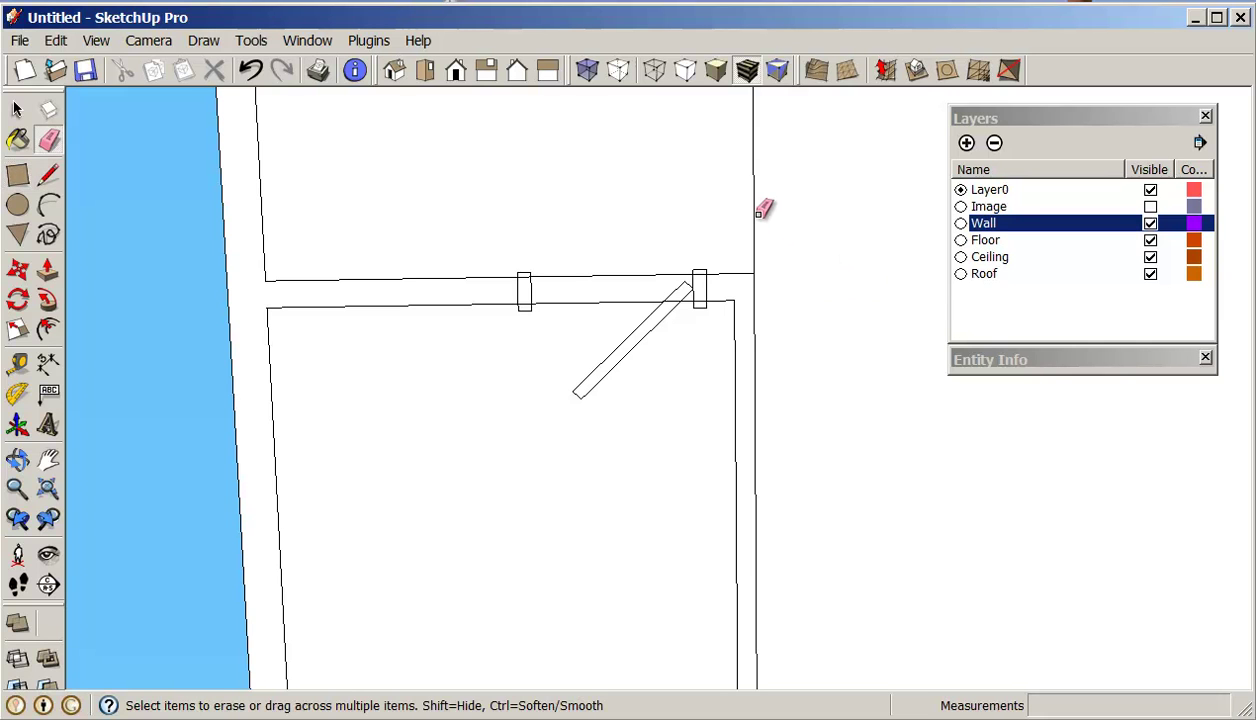
{"action": "left_click", "coordinate": [757, 213]}
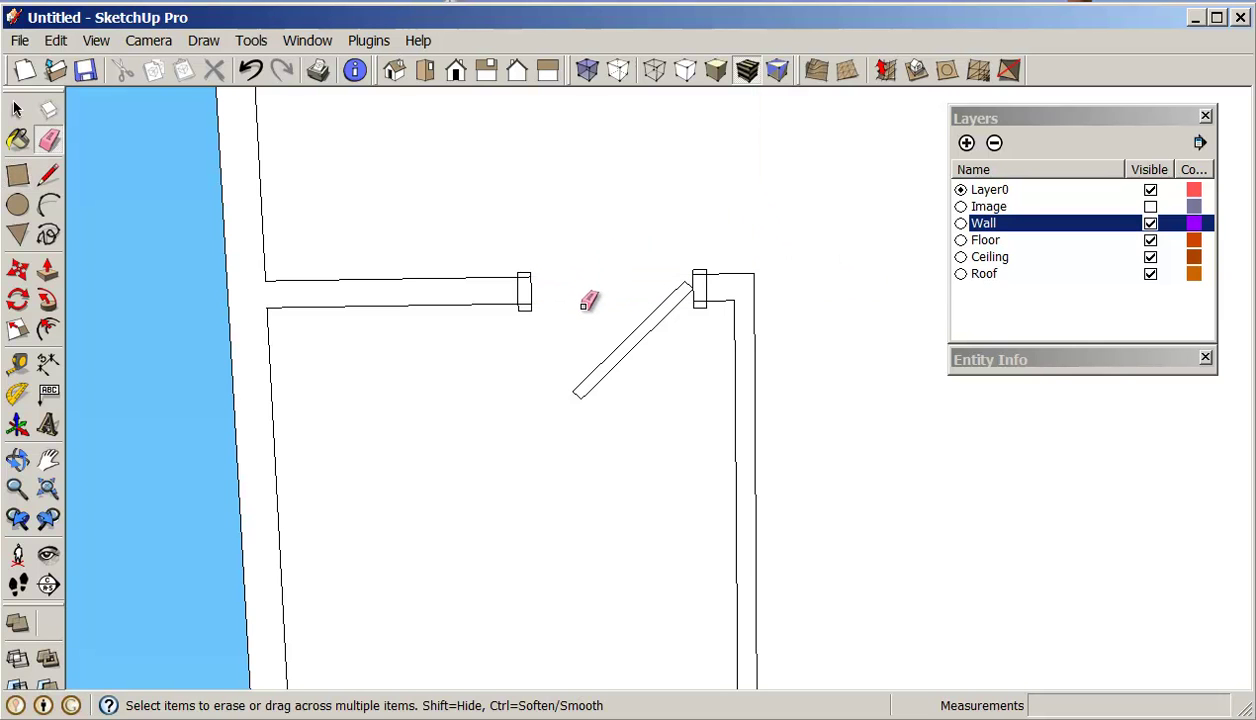
{"action": "key", "text": "l"}
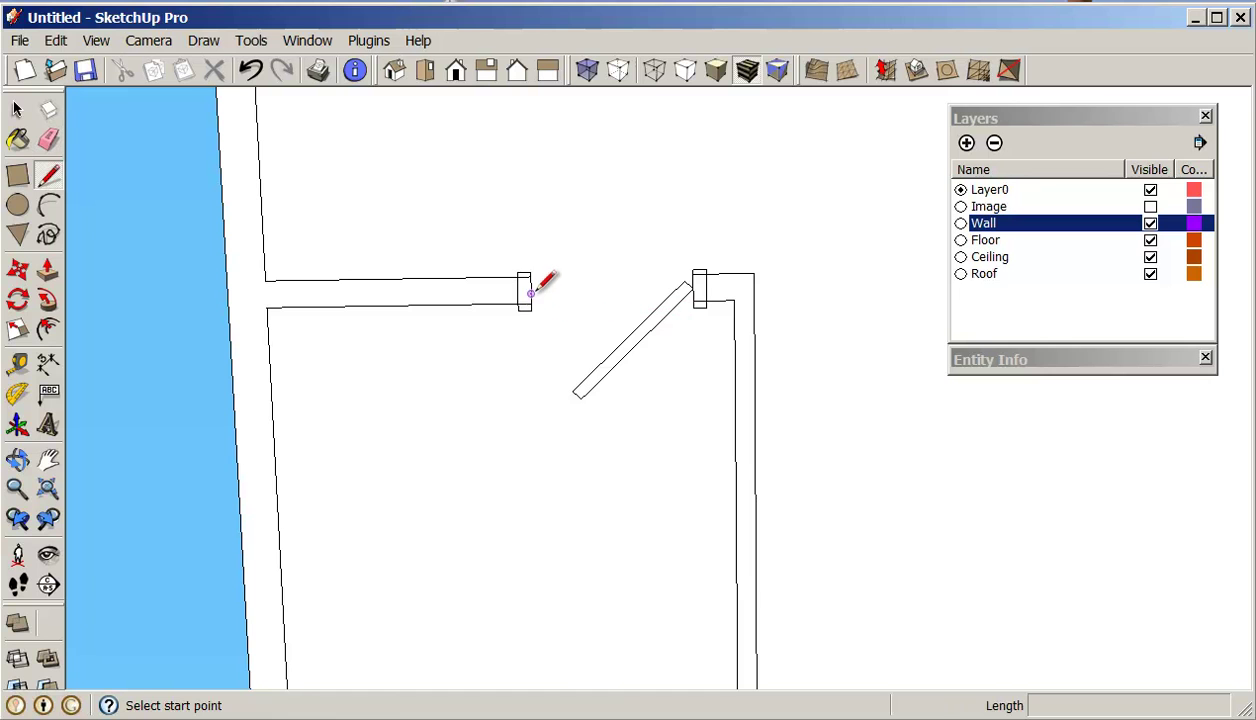
{"action": "left_click", "coordinate": [531, 293]}
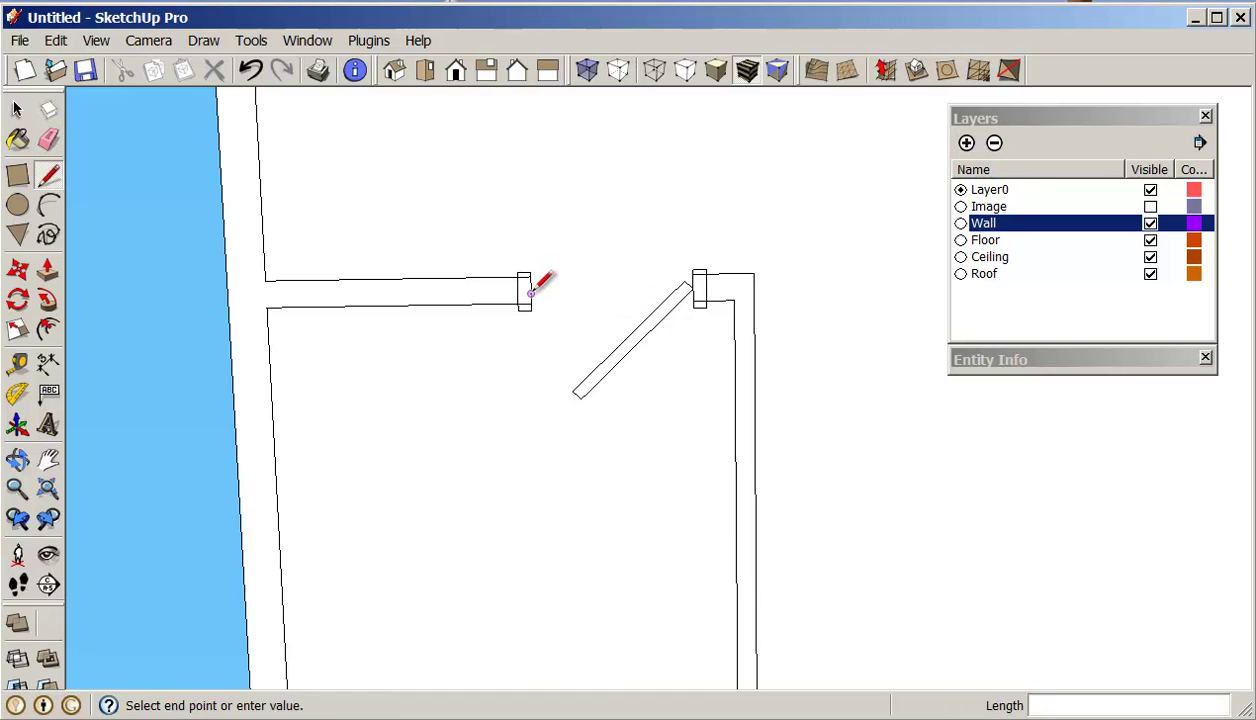
{"action": "left_click", "coordinate": [696, 286]}
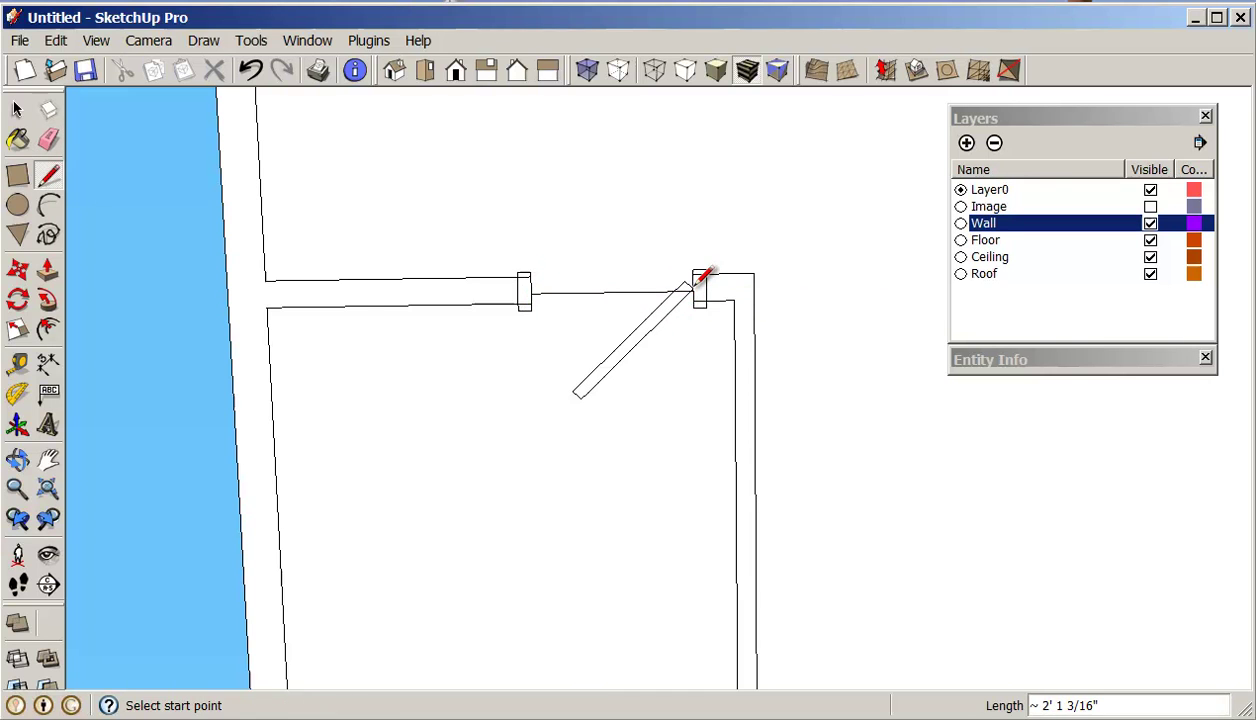
{"action": "scroll", "coordinate": [702, 275], "scroll_direction": "down", "scroll_amount": 5}
{"action": "middle_click_drag", "start_coordinate": [700, 280], "coordinate": [760, 372]}
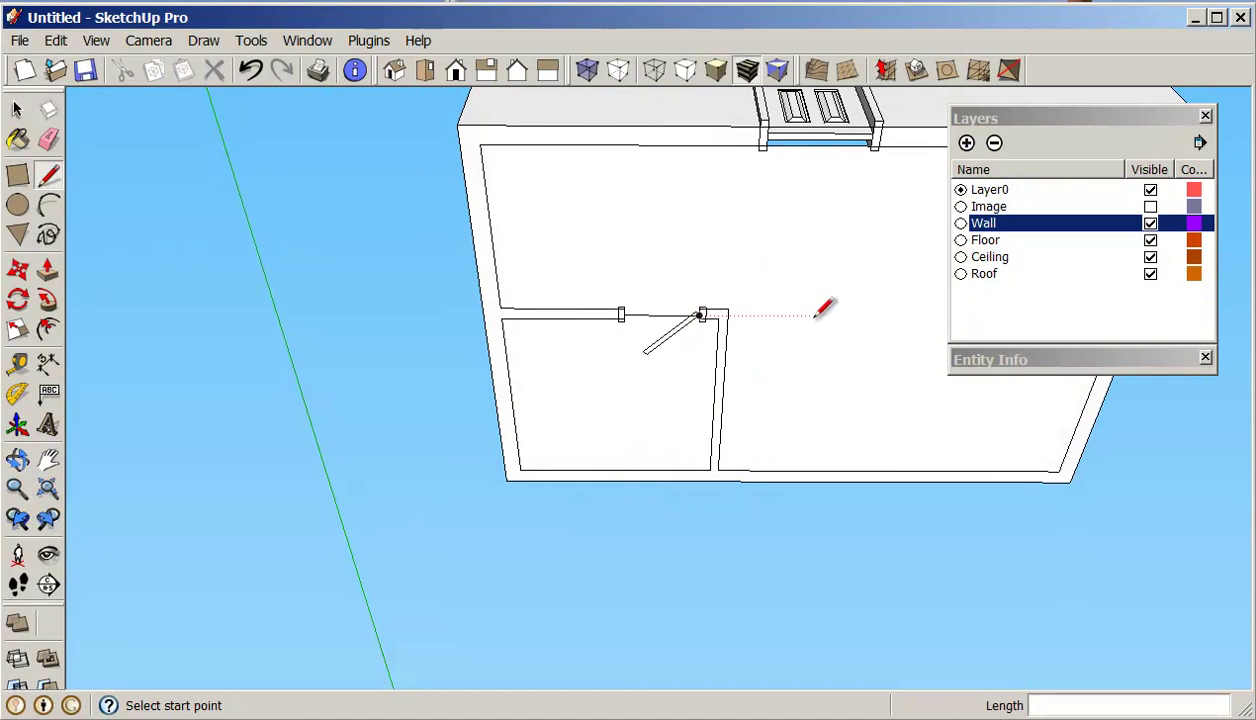
{"action": "middle_click_drag", "start_coordinate": [818, 251], "coordinate": [734, 235]}
{"action": "scroll", "coordinate": [723, 237], "scroll_direction": "up", "scroll_amount": 5}
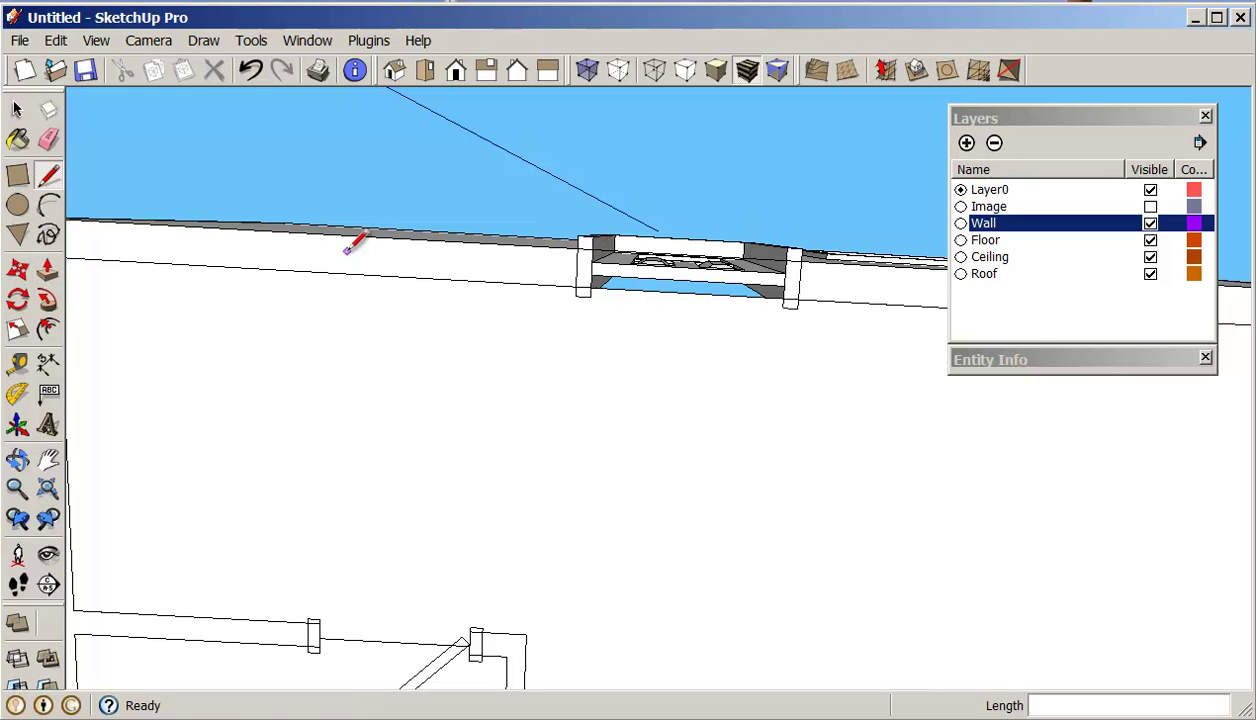
Draw a rectangle across the front door threshold between its jambs.
{"action": "left_click", "coordinate": [17, 175]}
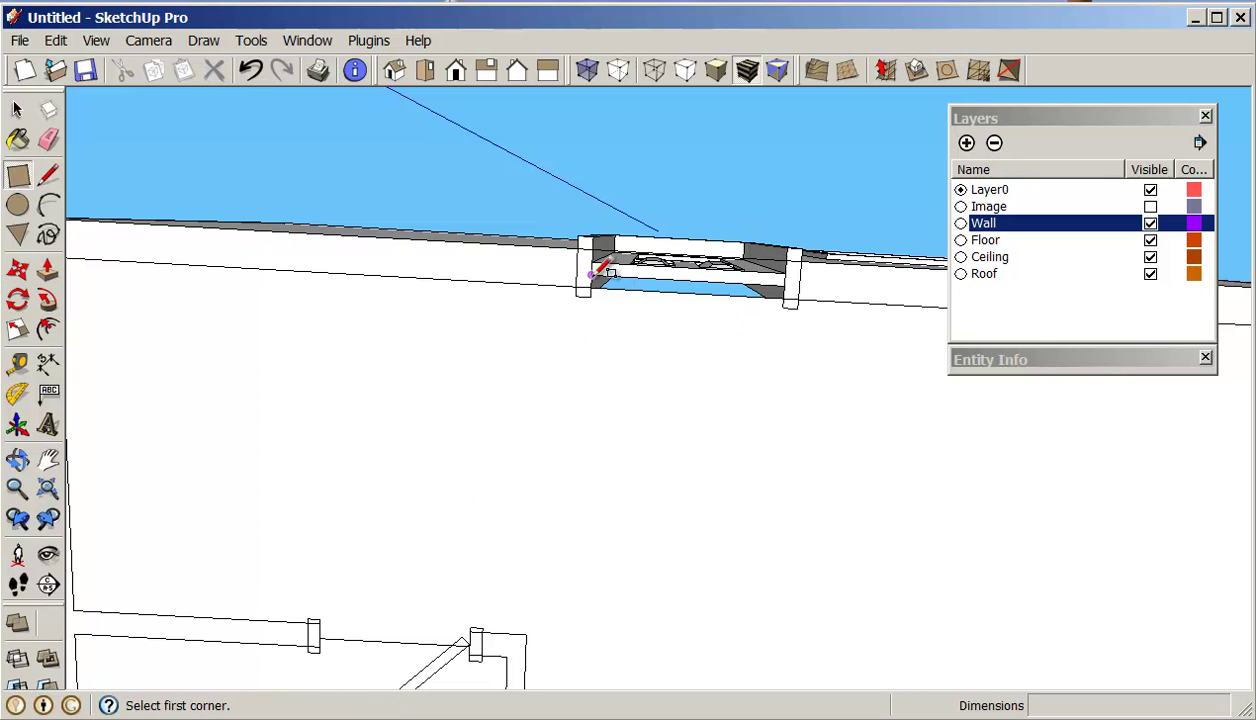
{"action": "scroll", "coordinate": [600, 264], "scroll_direction": "up", "scroll_amount": 3}
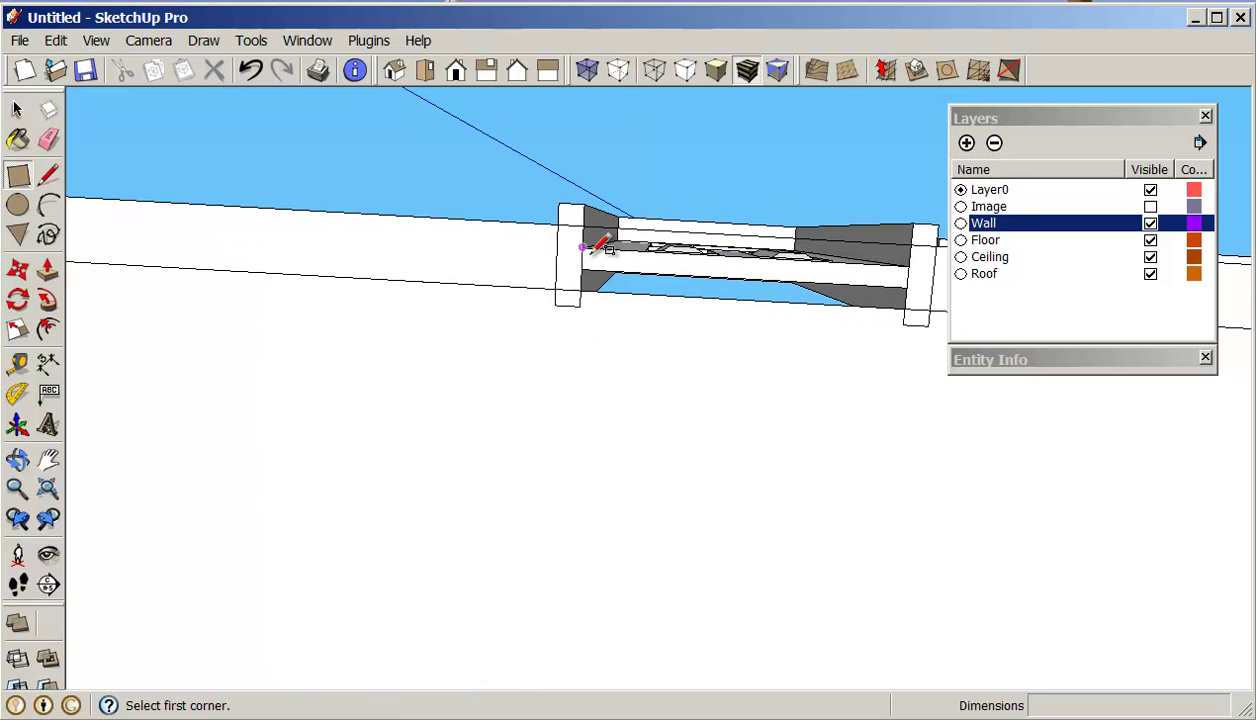
{"action": "scroll", "coordinate": [598, 245], "scroll_direction": "up", "scroll_amount": 3}
{"action": "left_click", "coordinate": [591, 247]}
{"action": "scroll", "coordinate": [760, 315], "scroll_direction": "down", "scroll_amount": 1}
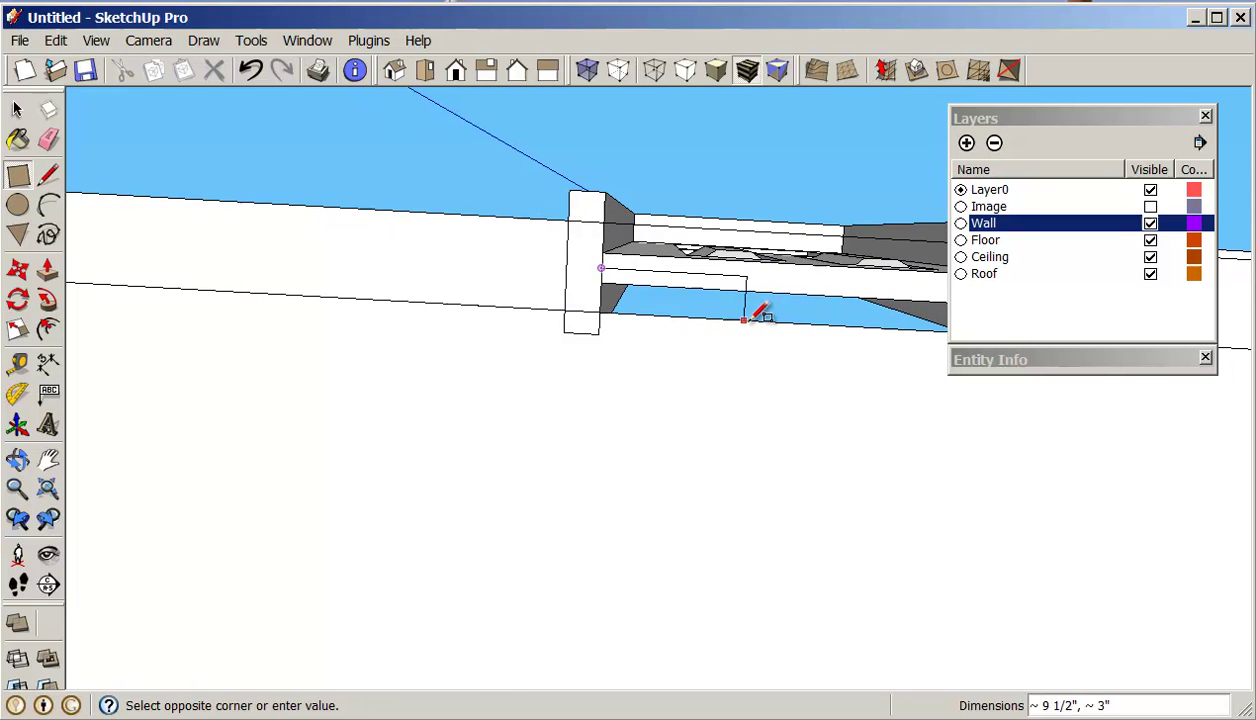
{"action": "scroll", "coordinate": [760, 315], "scroll_direction": "down", "scroll_amount": 2}
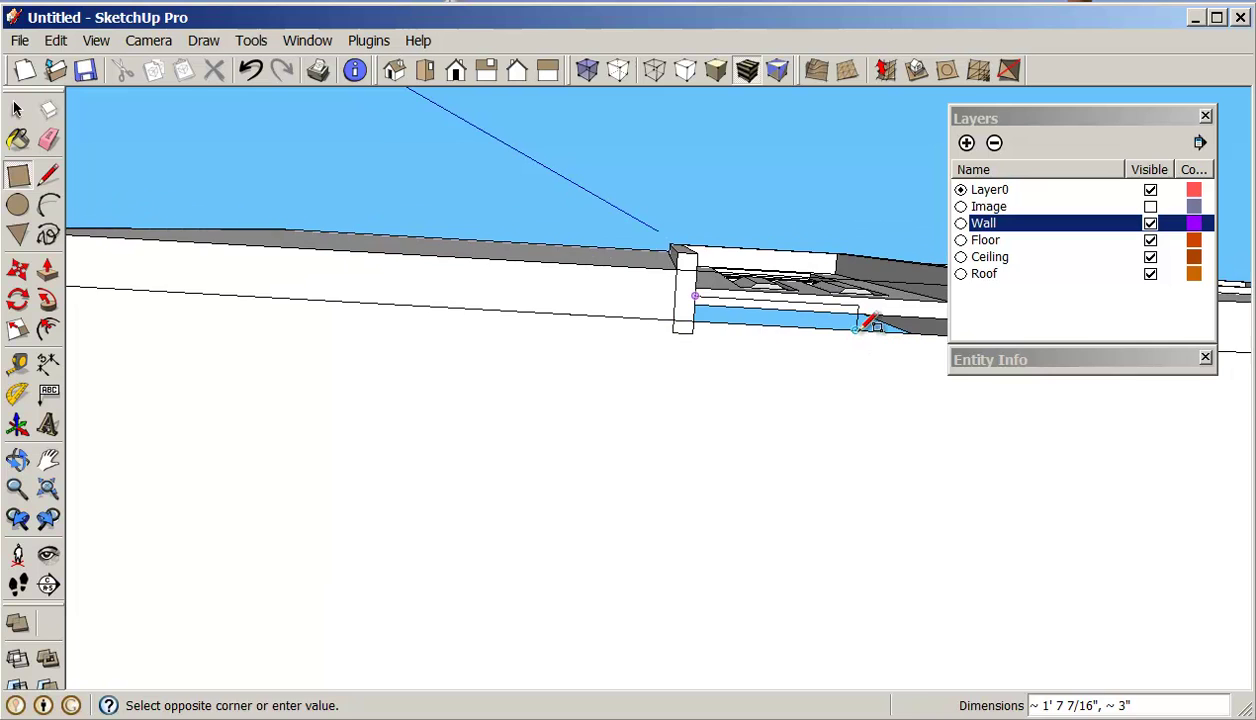
{"action": "middle_click_drag", "start_coordinate": [869, 322], "coordinate": [785, 289]}
{"action": "left_click", "coordinate": [760, 306]}
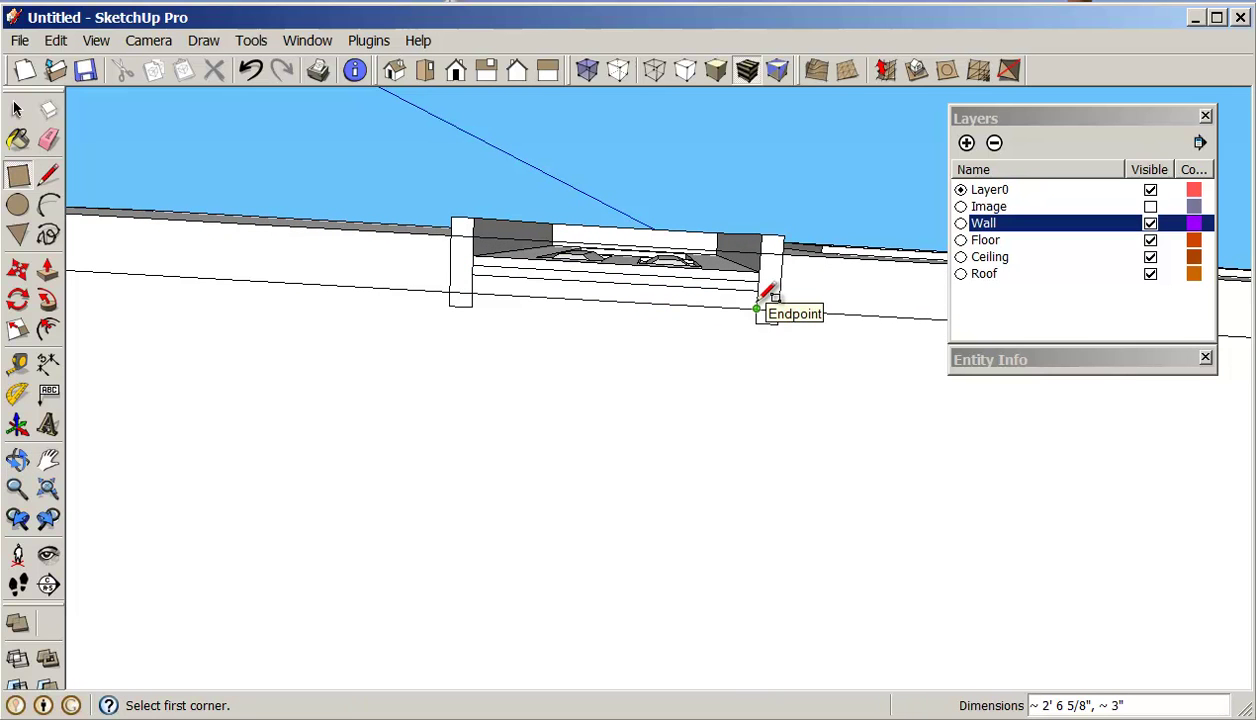
{"action": "key", "text": "e"}
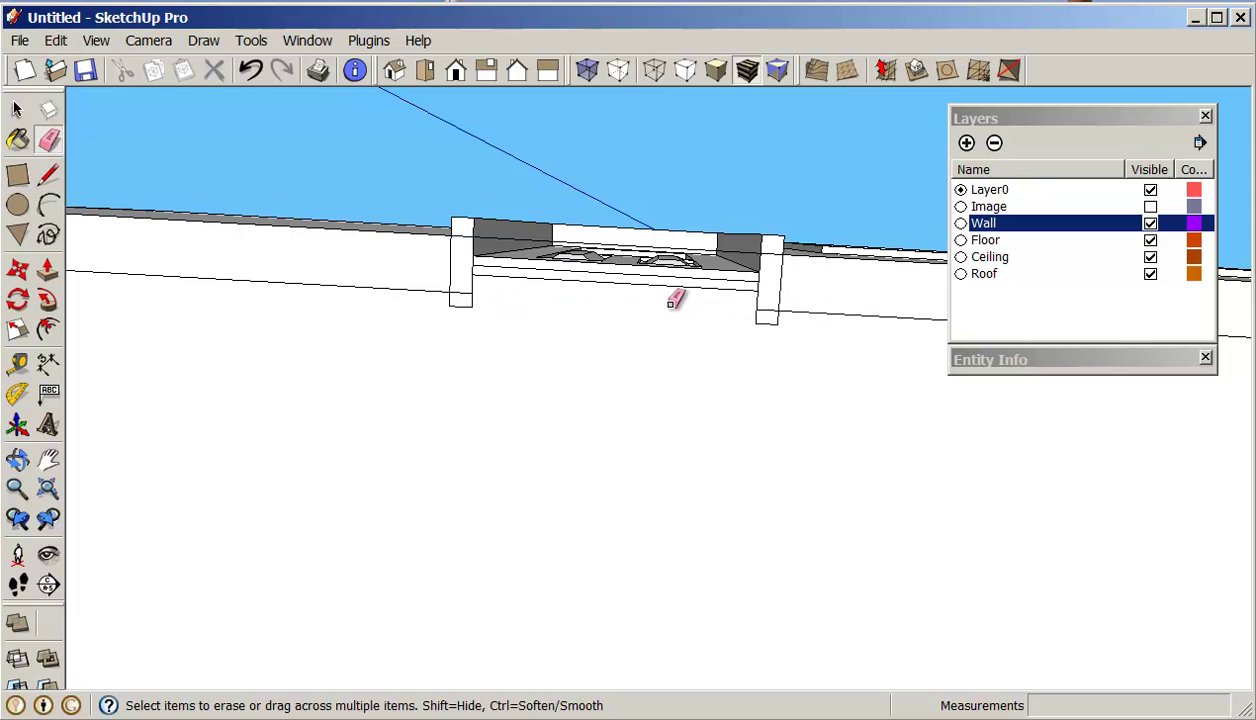
{"action": "scroll", "coordinate": [678, 300], "scroll_direction": "down", "scroll_amount": 4}
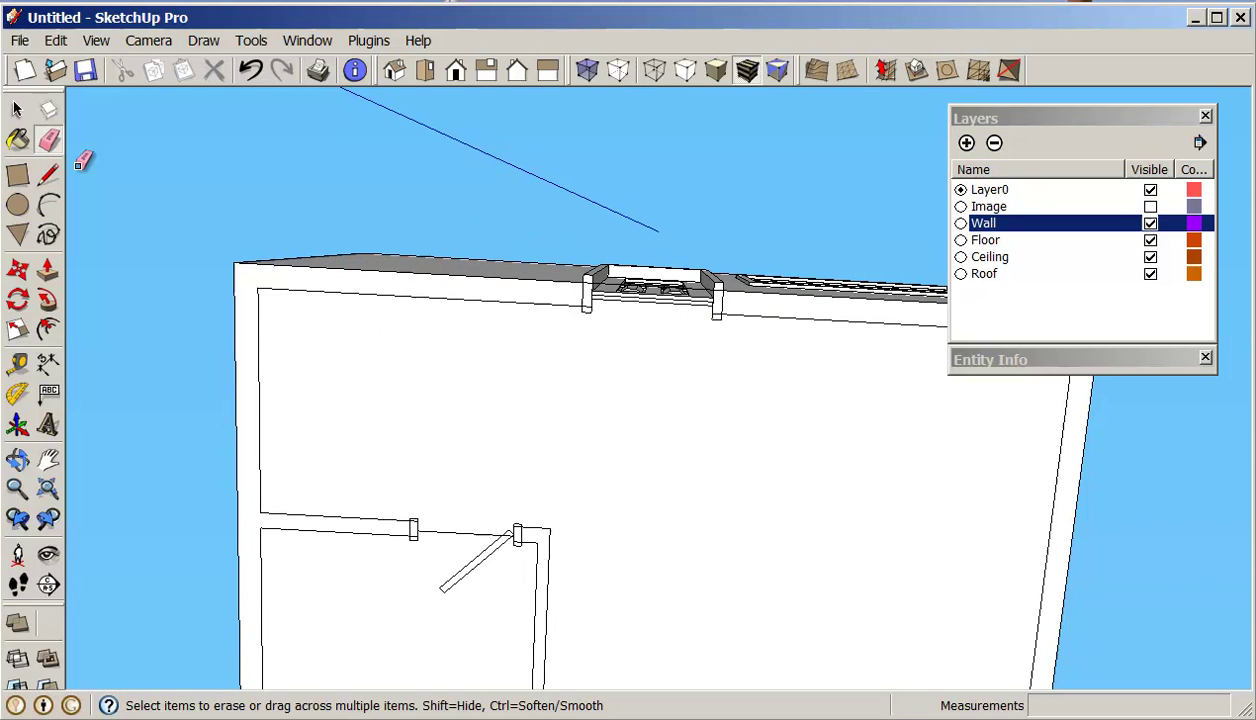
Select the large and smaller room floor faces together and make them a group.
{"action": "left_click", "coordinate": [18, 112]}
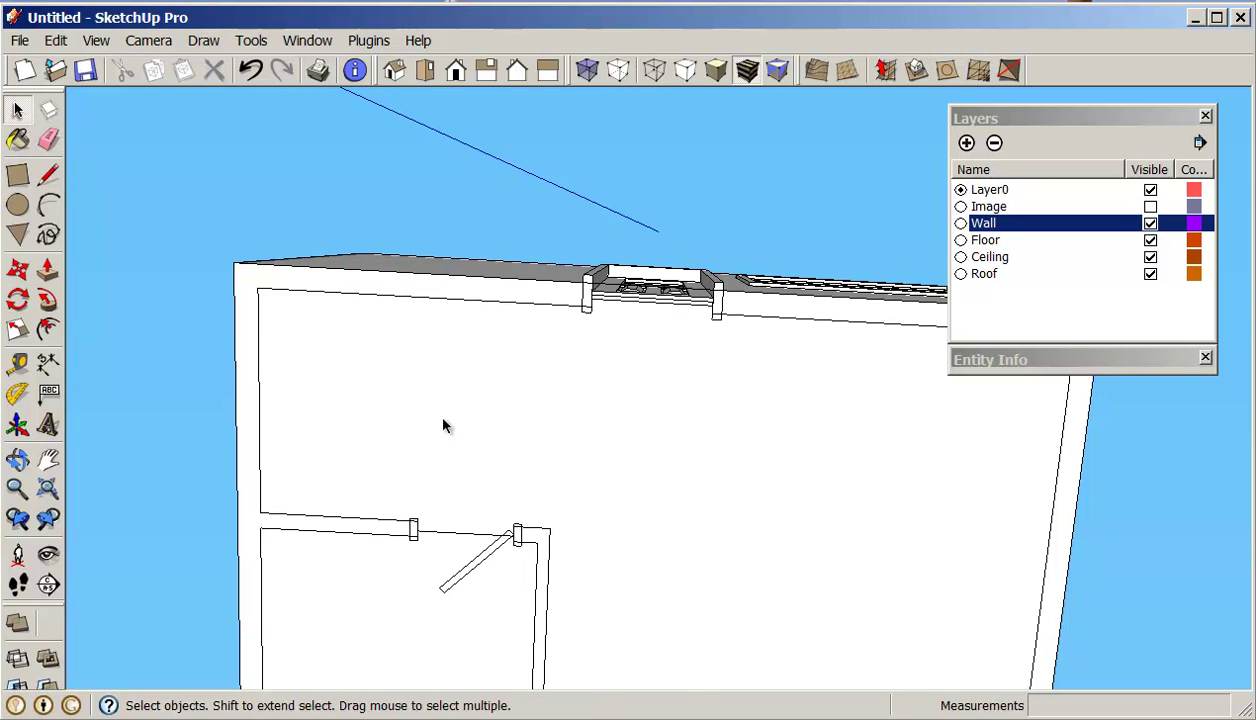
{"action": "left_click", "coordinate": [501, 457]}
{"action": "scroll", "coordinate": [519, 449], "scroll_direction": "down", "scroll_amount": 2}
{"action": "left_click", "coordinate": [457, 609]}
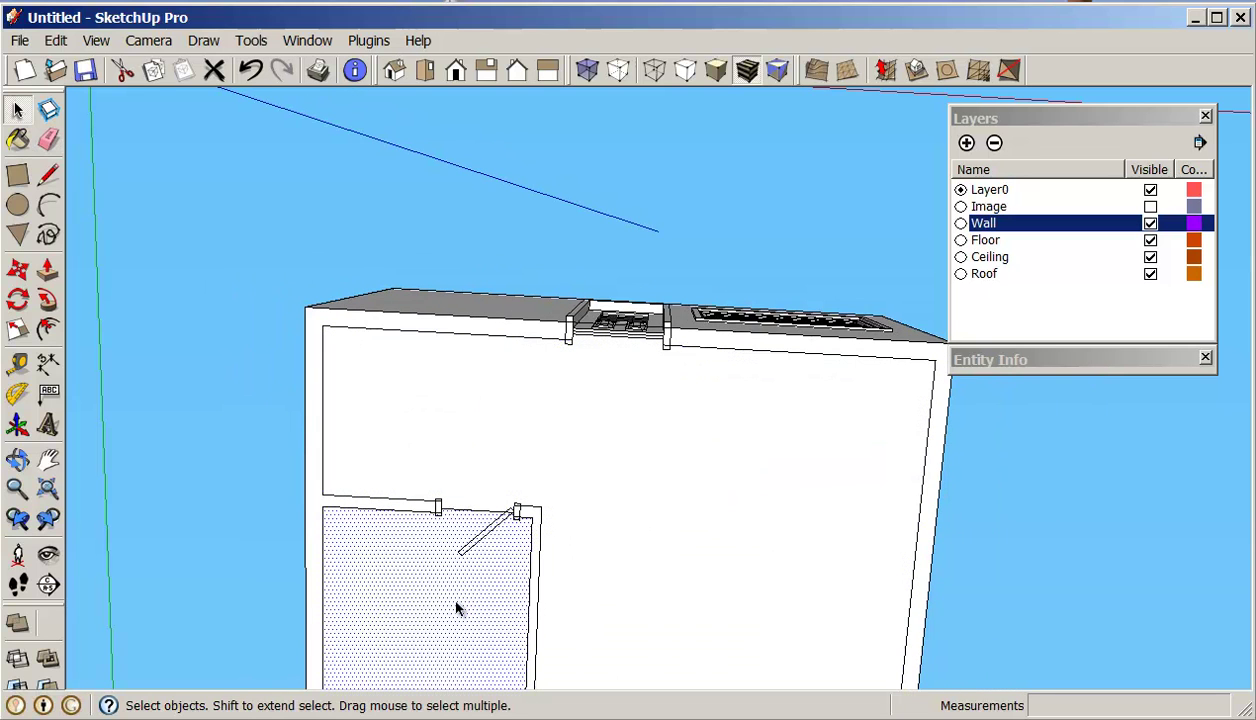
{"action": "left_click", "coordinate": [621, 527]}
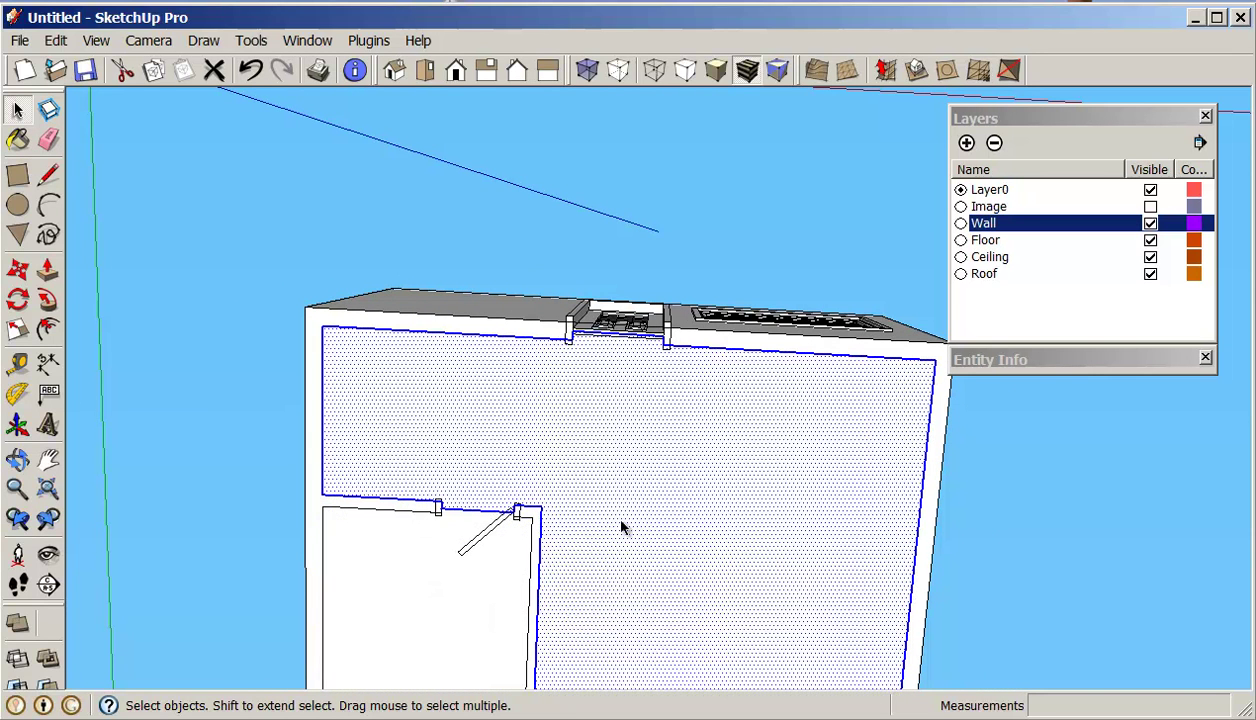
{"action": "left_click", "coordinate": [421, 591], "text": "shift"}
{"action": "right_click", "coordinate": [664, 459]}
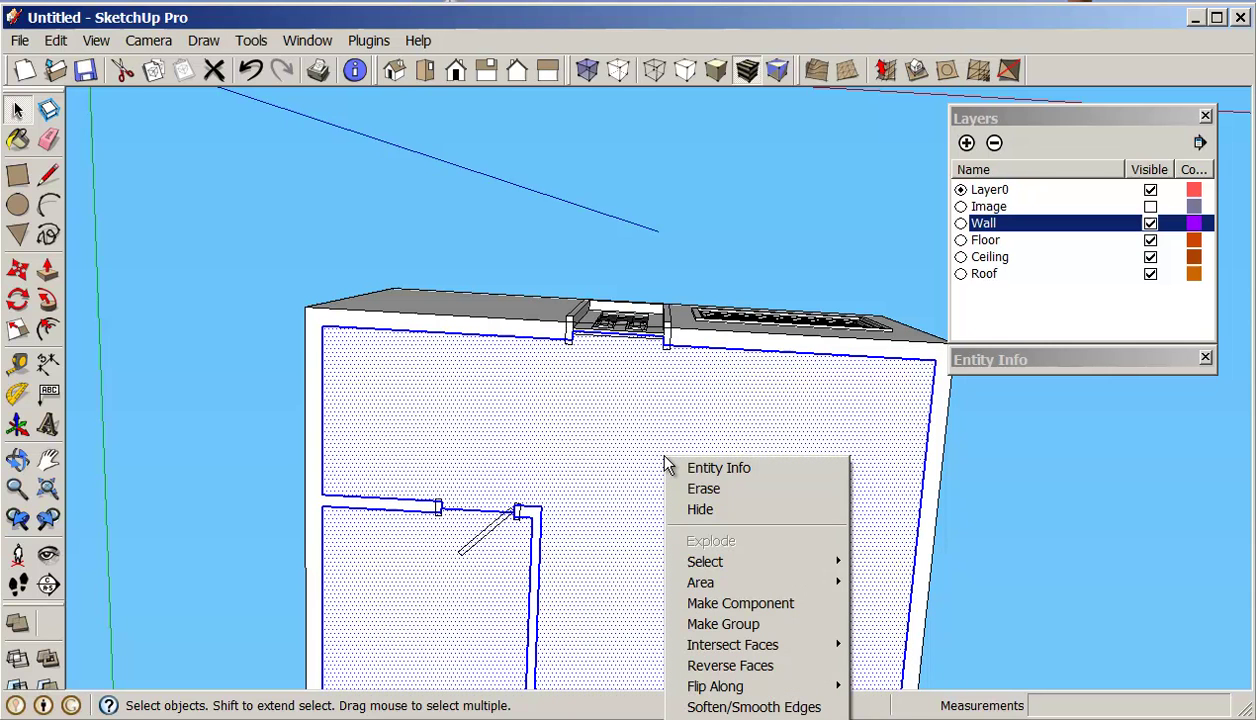
{"action": "left_click", "coordinate": [733, 626]}
{"action": "middle_click_drag", "start_coordinate": [760, 435], "coordinate": [926, 427]}
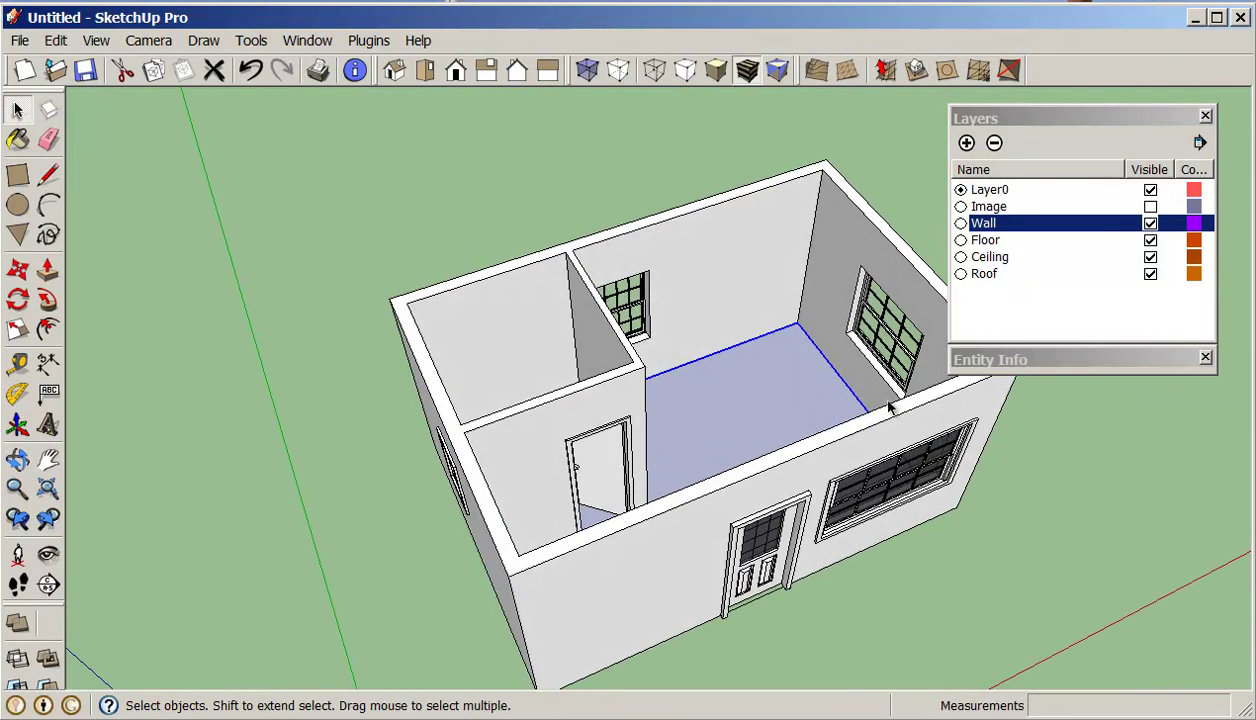
Copy the floor group 9' straight up to form the ceiling.
{"action": "key", "text": "m"}
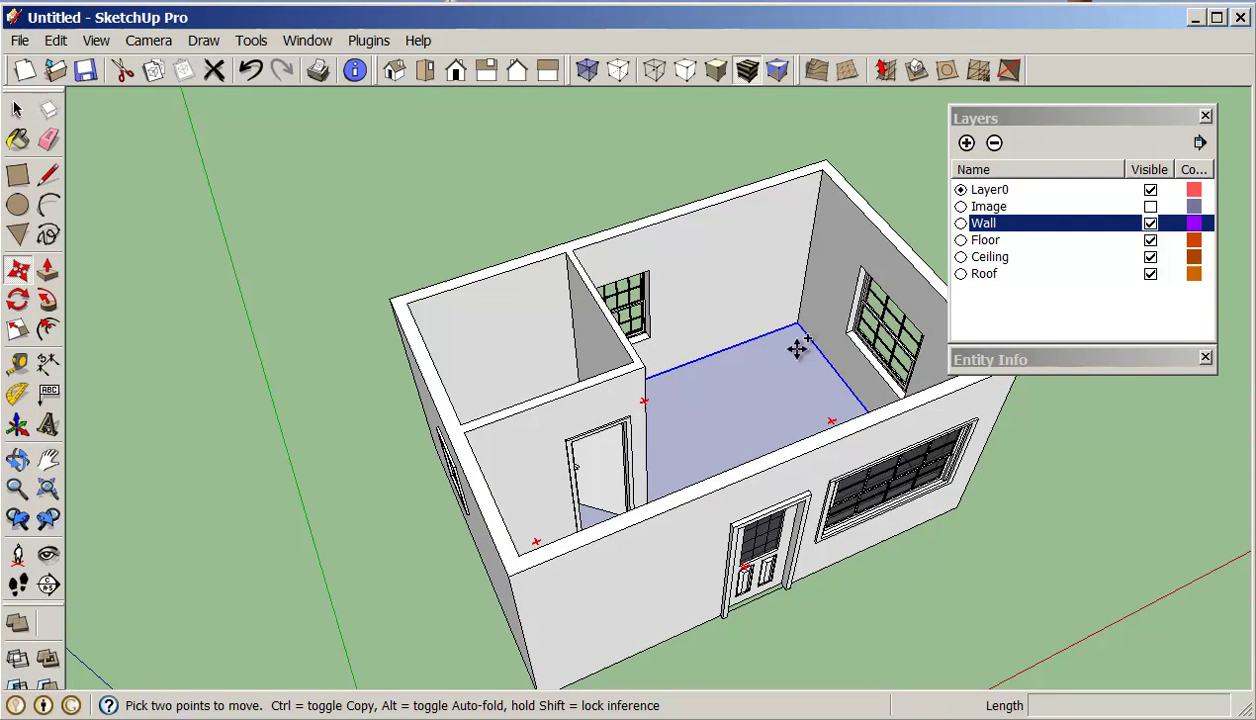
{"action": "left_click", "coordinate": [800, 328]}
{"action": "key", "text": "ctrl"}
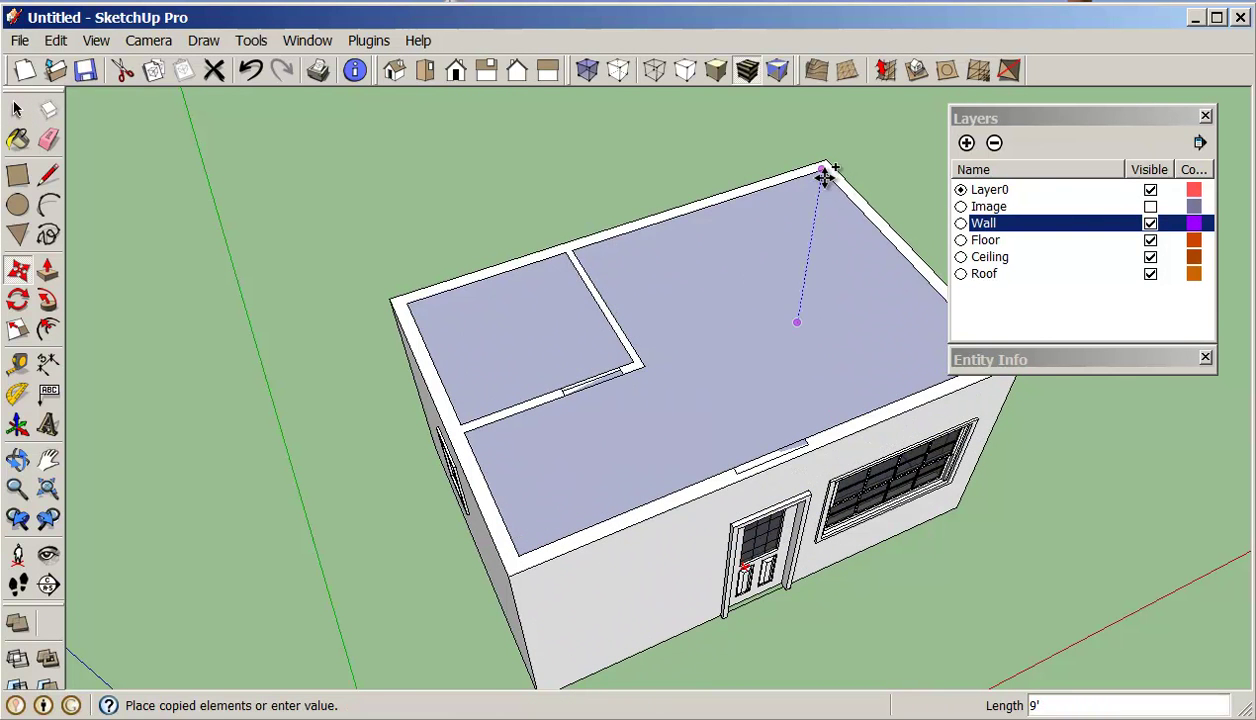
{"action": "left_click", "coordinate": [823, 172]}
Orbit beneath the house and select the bottom floor group.
{"action": "middle_click_drag", "start_coordinate": [876, 395], "coordinate": [765, 398]}
{"action": "middle_click_drag", "start_coordinate": [698, 662], "coordinate": [697, 429]}
{"action": "left_click", "coordinate": [28, 114]}
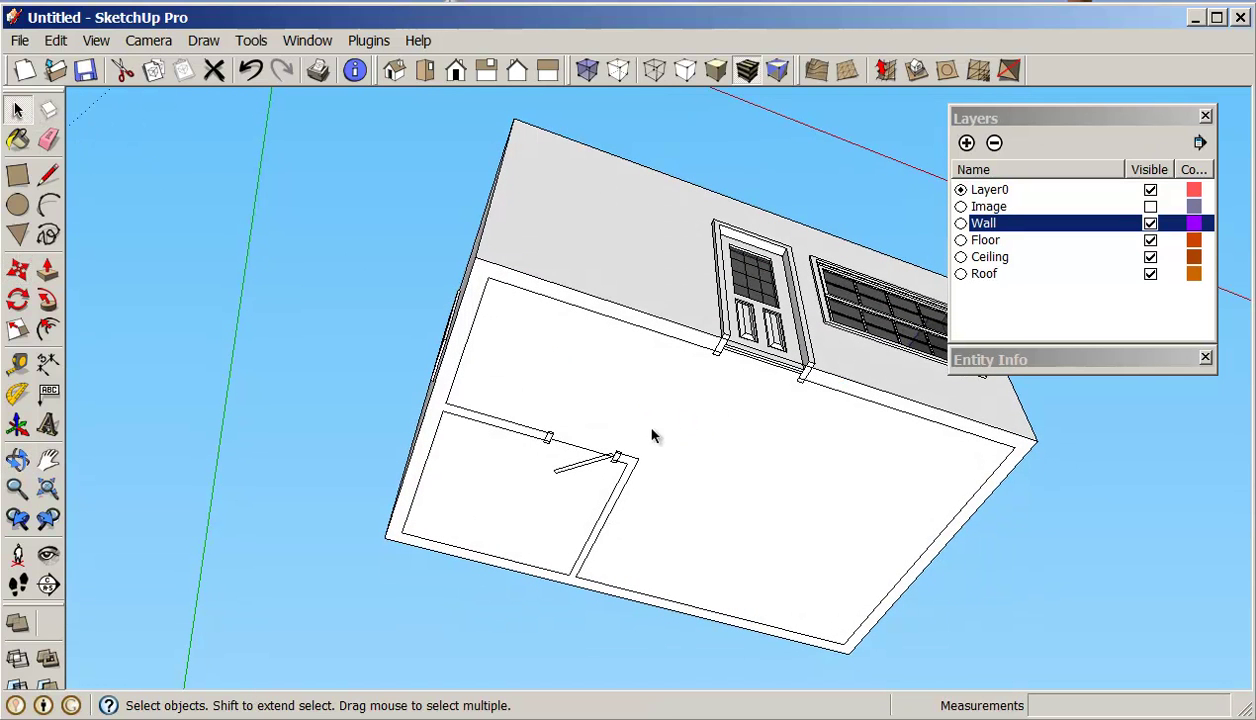
{"action": "left_click", "coordinate": [680, 442]}
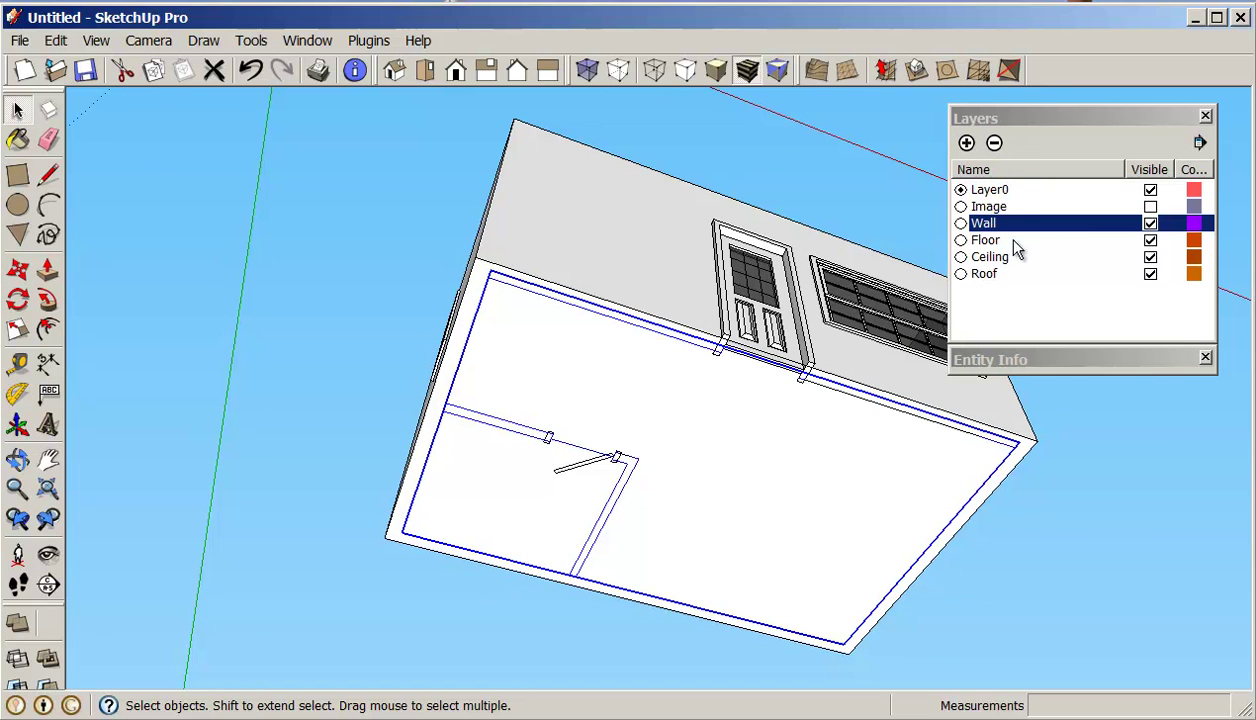
Set the bottom floor group's layer to Floor in Entity Info and toggle Floor visibility to verify.
{"action": "left_click", "coordinate": [1069, 364]}
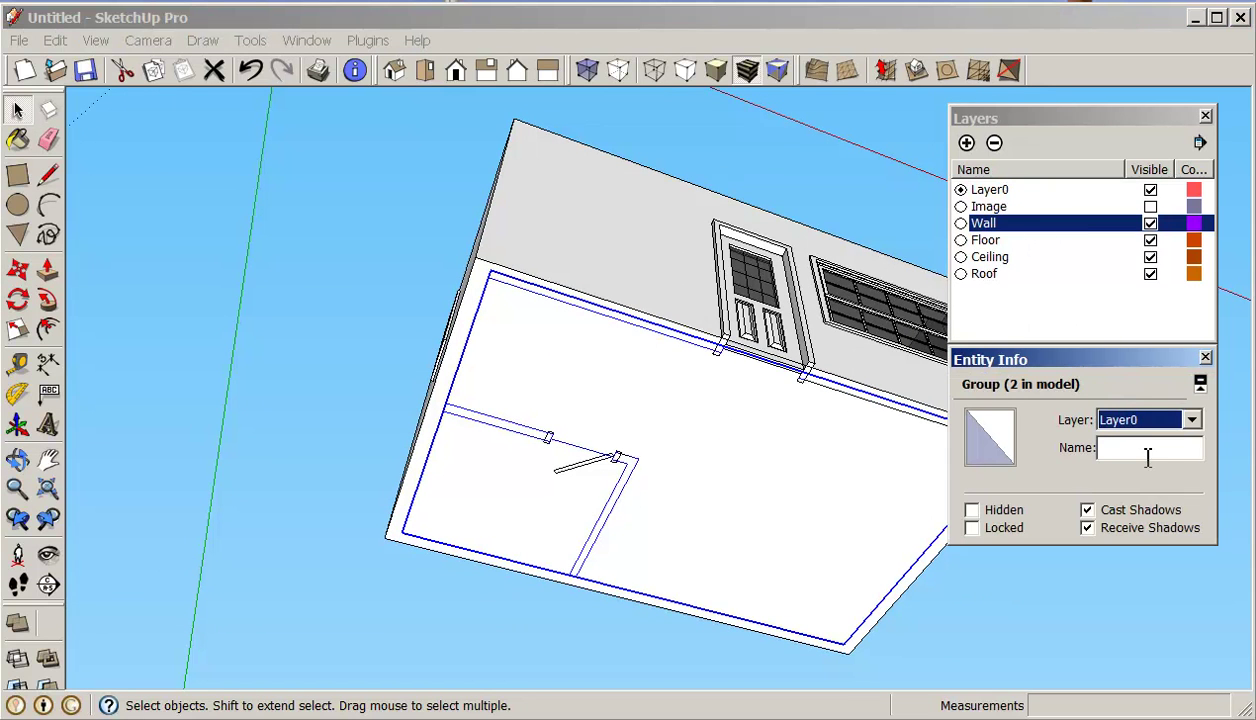
{"action": "left_click", "coordinate": [1190, 420]}
{"action": "left_click", "coordinate": [1168, 473]}
{"action": "left_click", "coordinate": [1150, 242]}
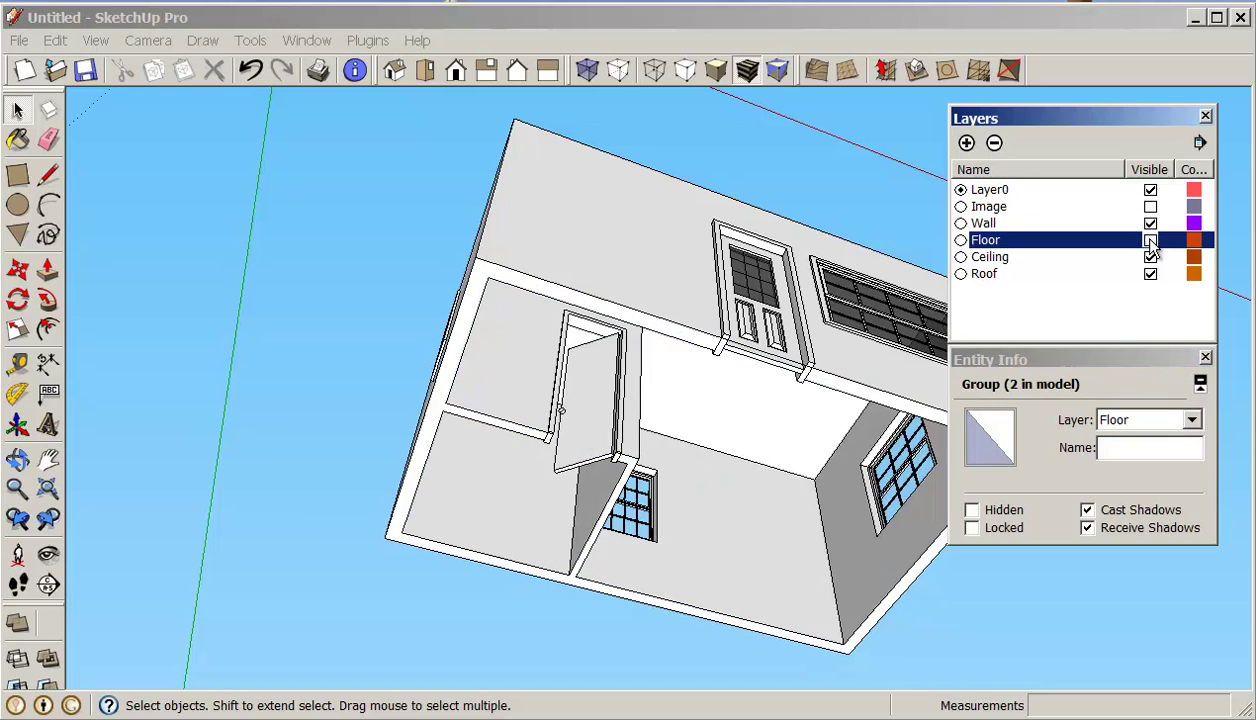
{"action": "left_click", "coordinate": [1150, 242]}
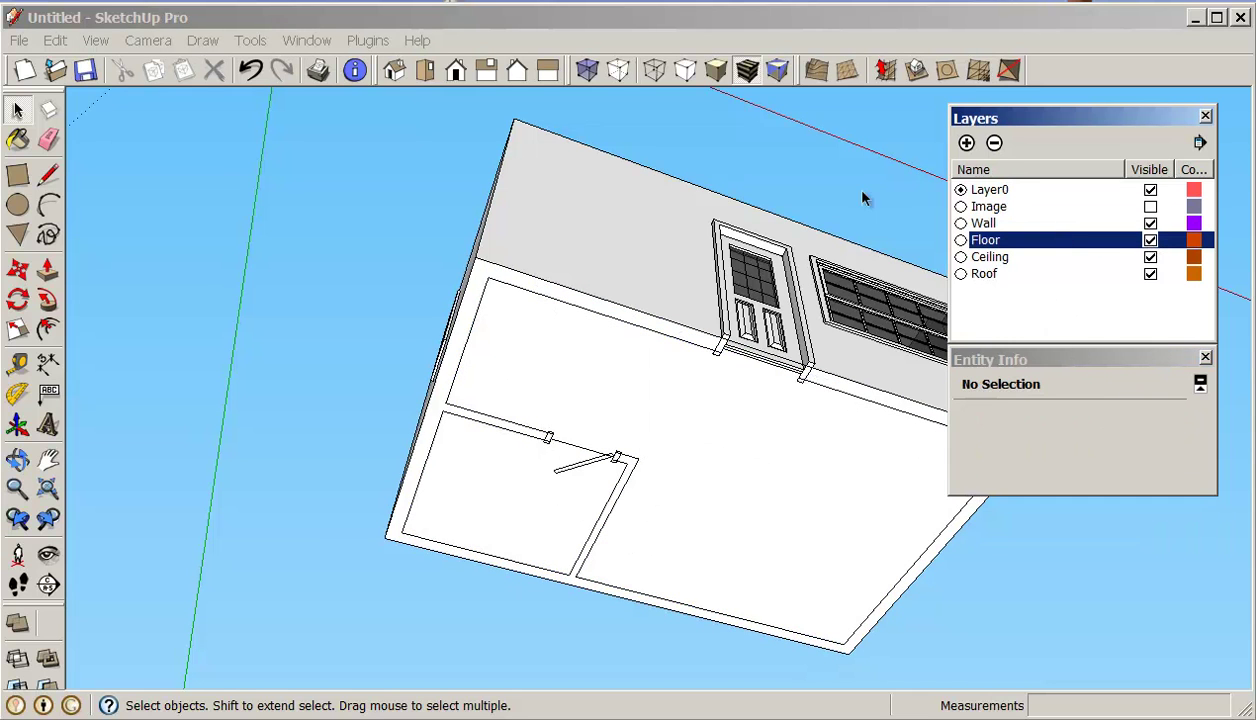
{"action": "middle_click_drag", "start_coordinate": [864, 198], "coordinate": [572, 519]}
Open the floor group for editing and delete the edge across the doorway.
{"action": "scroll", "coordinate": [527, 440], "scroll_direction": "up", "scroll_amount": 4}
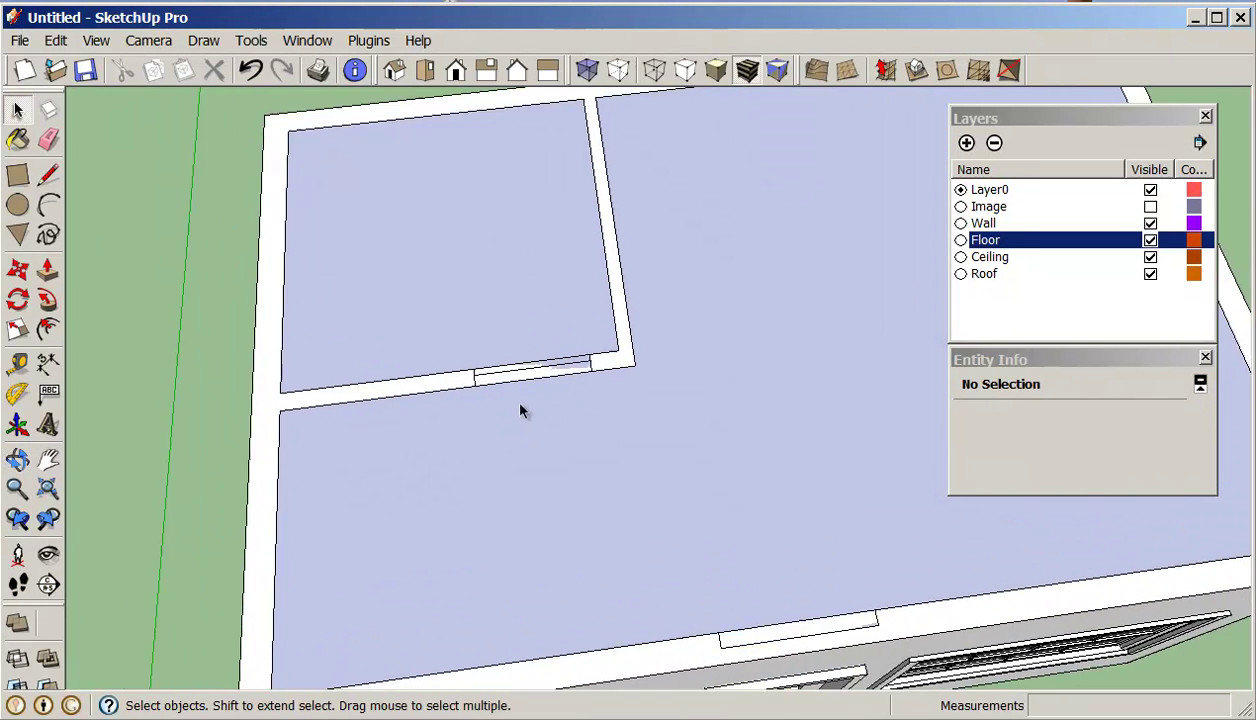
{"action": "scroll", "coordinate": [520, 410], "scroll_direction": "up", "scroll_amount": 5}
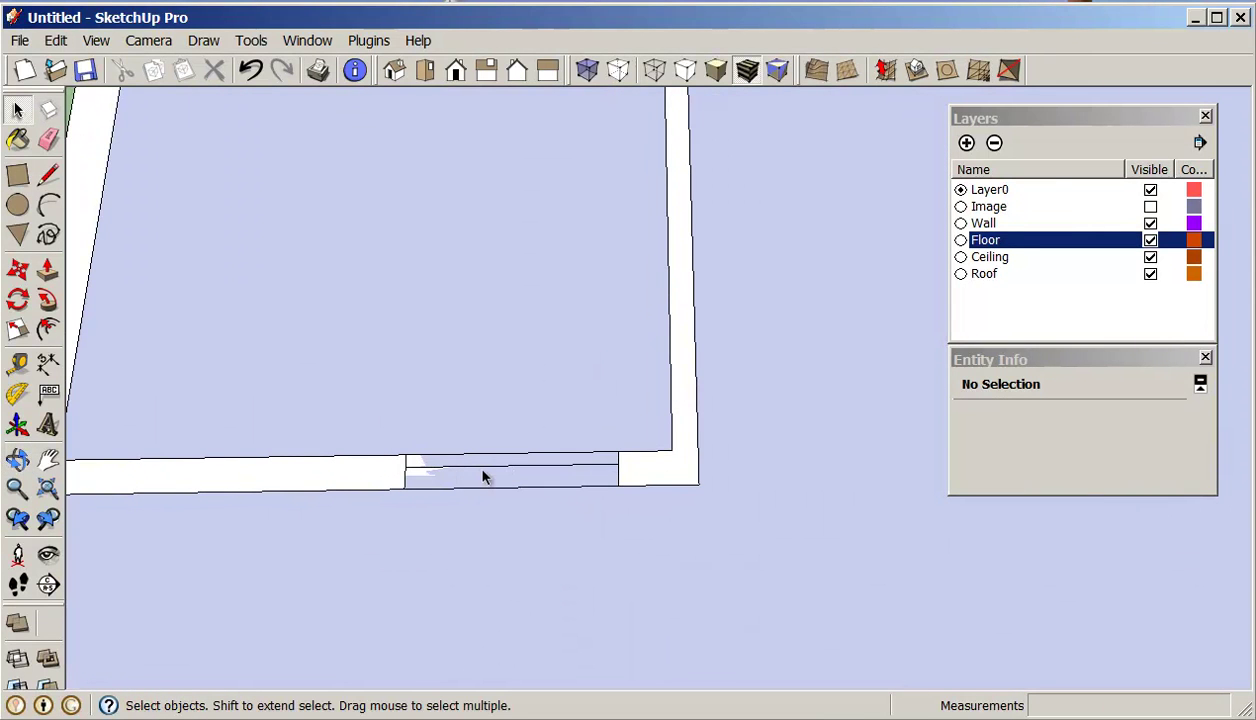
{"action": "scroll", "coordinate": [248, 348], "scroll_direction": "down", "scroll_amount": 2}
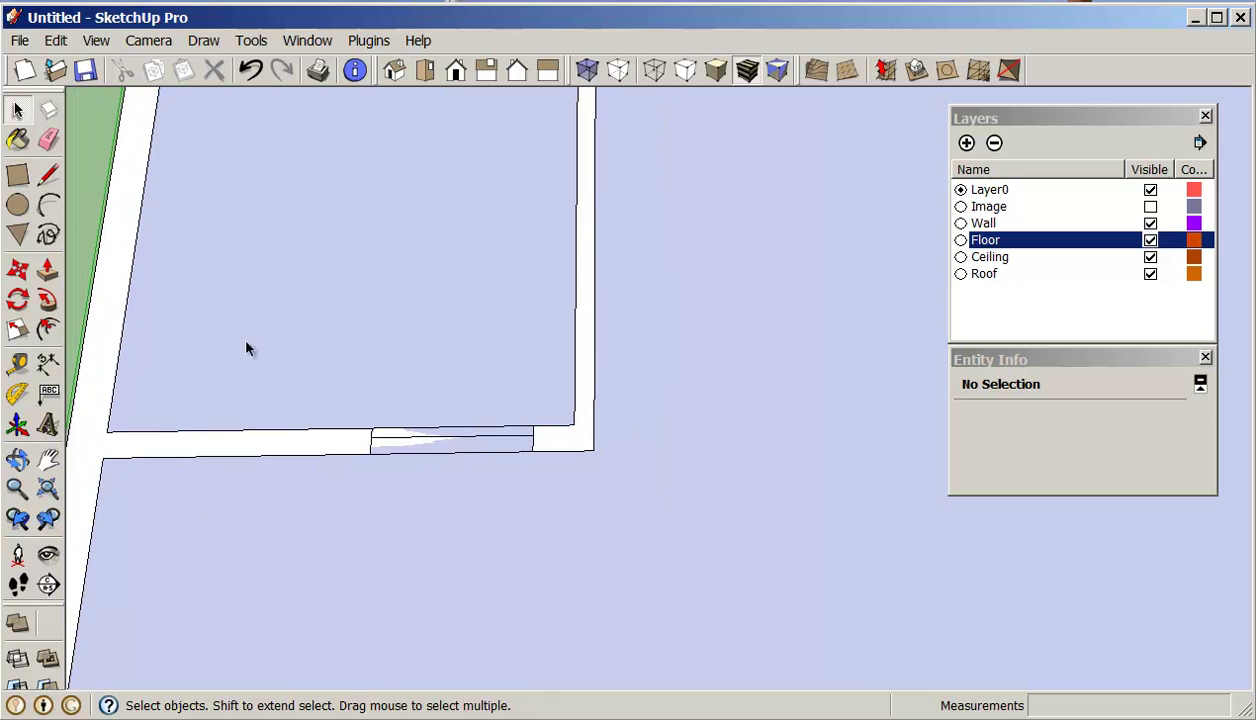
{"action": "left_click", "coordinate": [18, 177]}
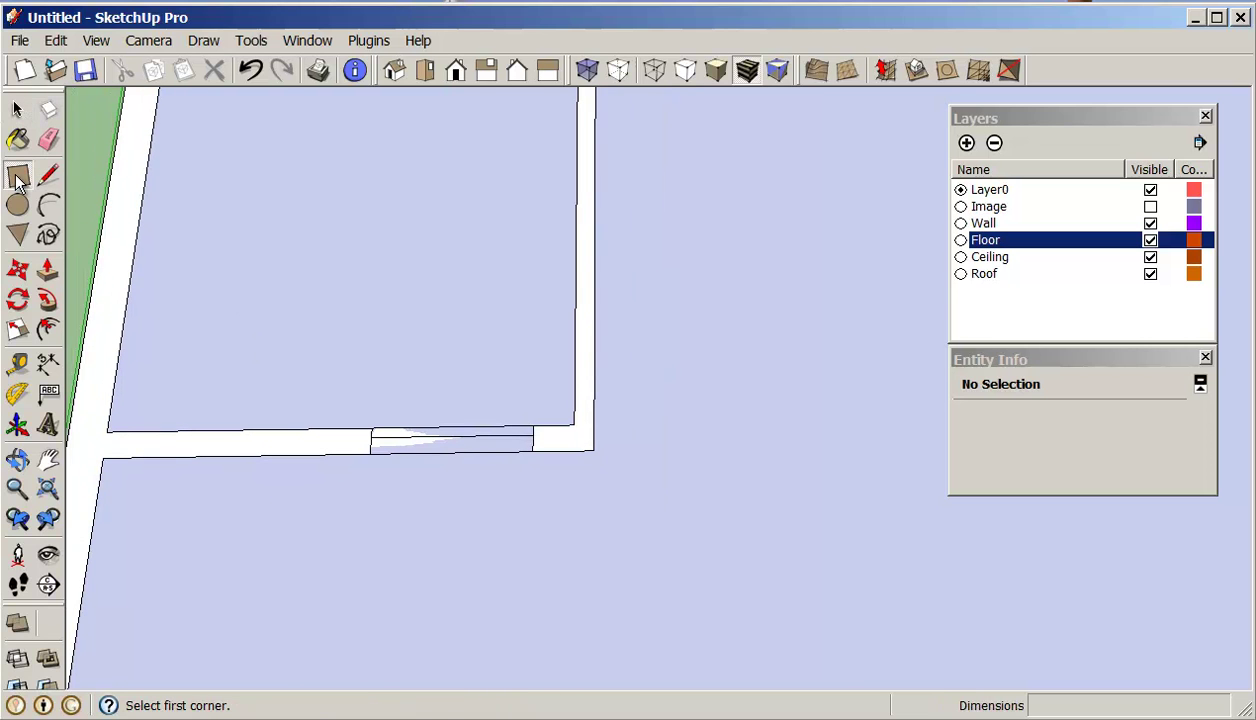
{"action": "left_click", "coordinate": [17, 110]}
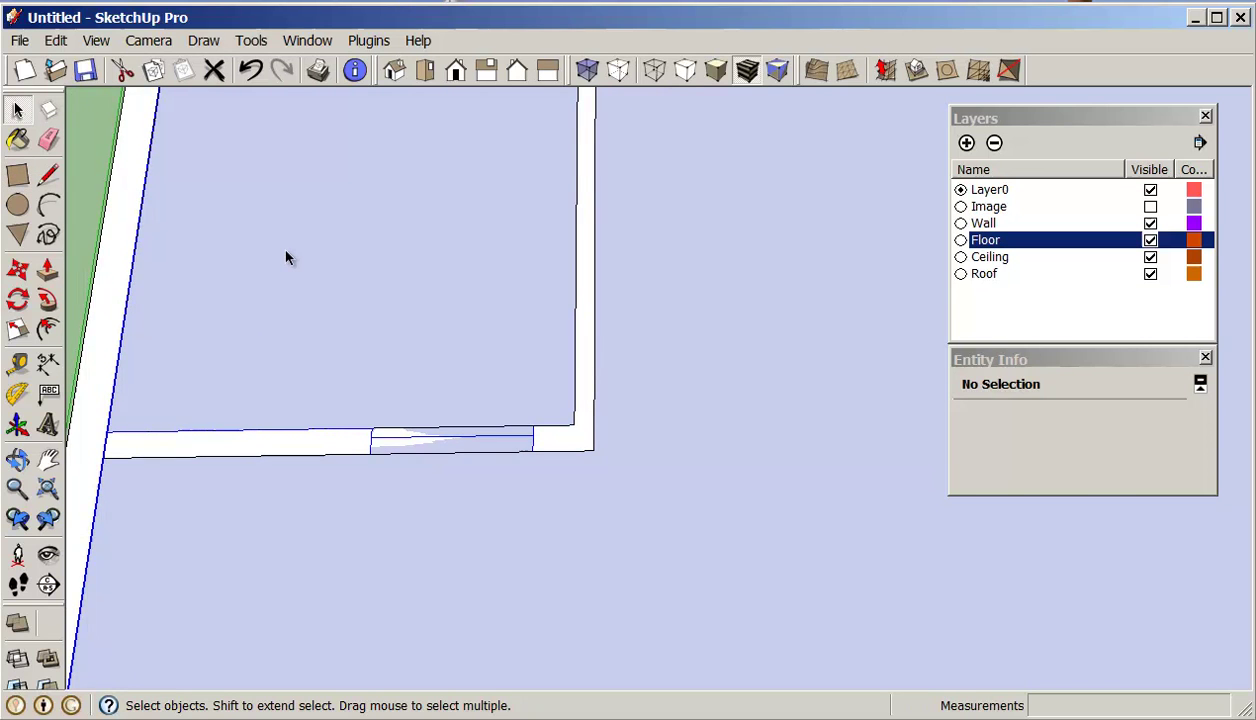
{"action": "double_click", "coordinate": [286, 255]}
{"action": "left_click", "coordinate": [437, 437]}
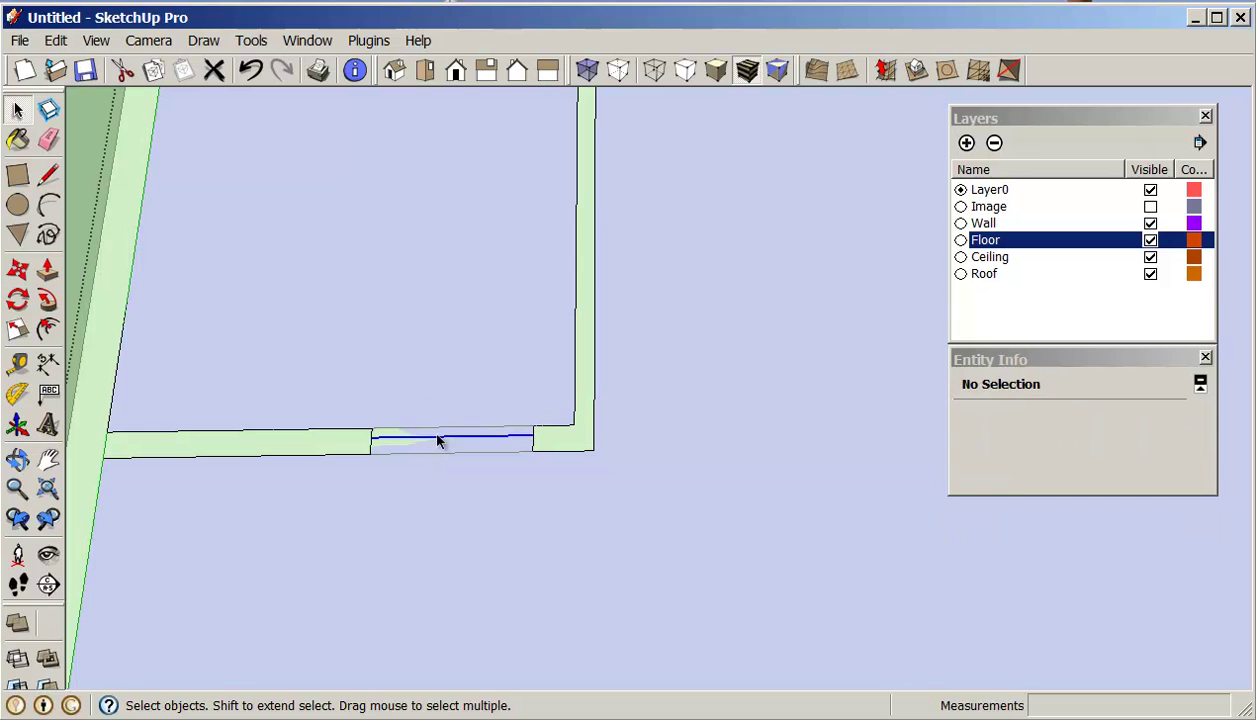
{"action": "key", "text": "Delete"}
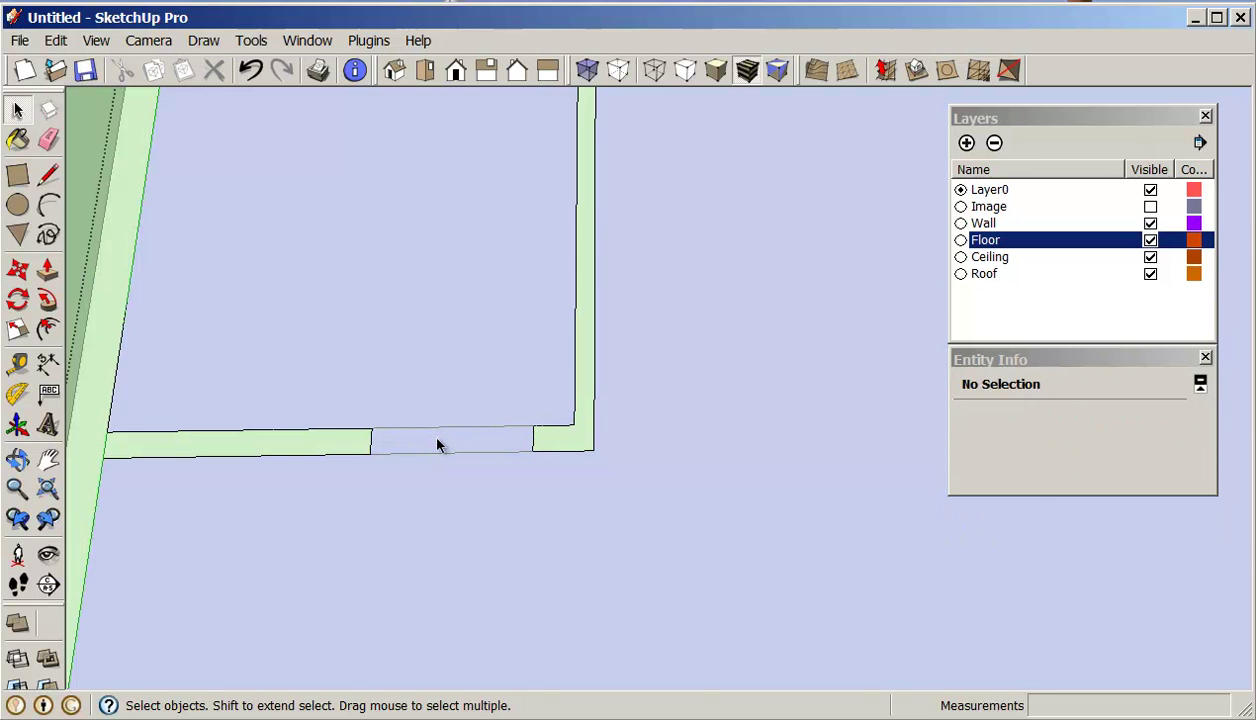
{"action": "left_click", "coordinate": [437, 444]}
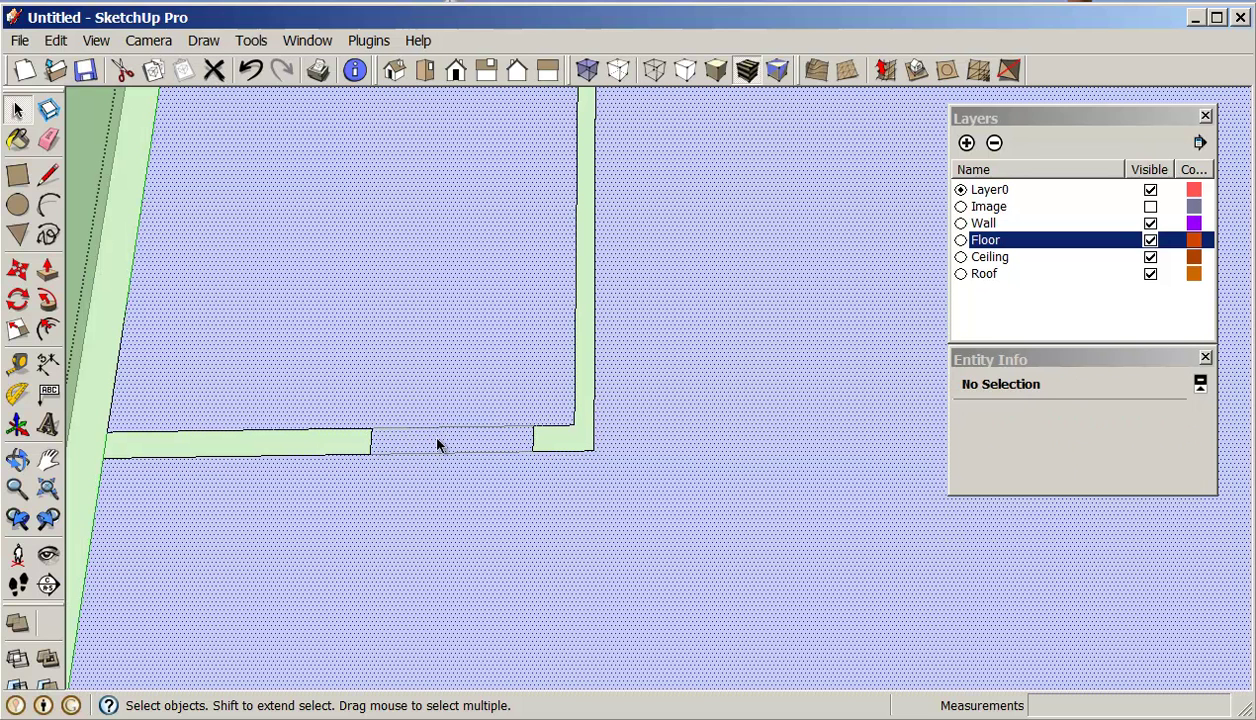
Draw a rectangle filling the doorway gap, then exit the group.
{"action": "left_click", "coordinate": [17, 174]}
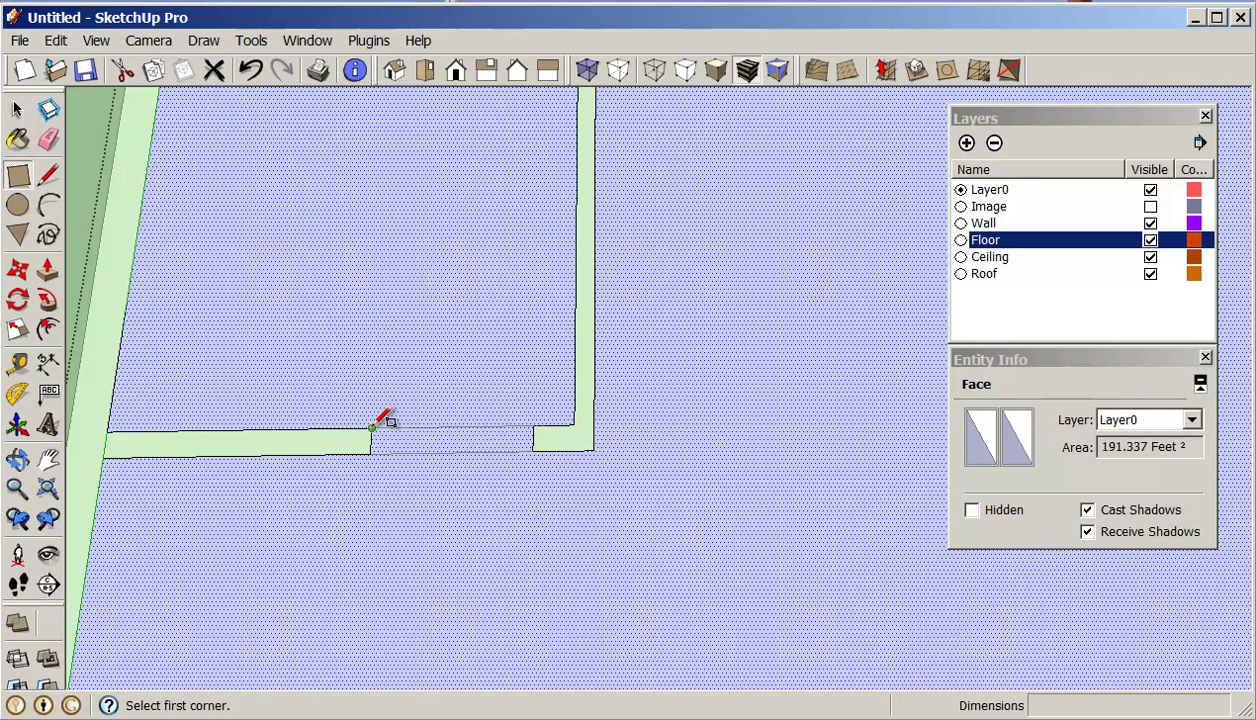
{"action": "left_click", "coordinate": [373, 427]}
{"action": "left_click", "coordinate": [541, 450]}
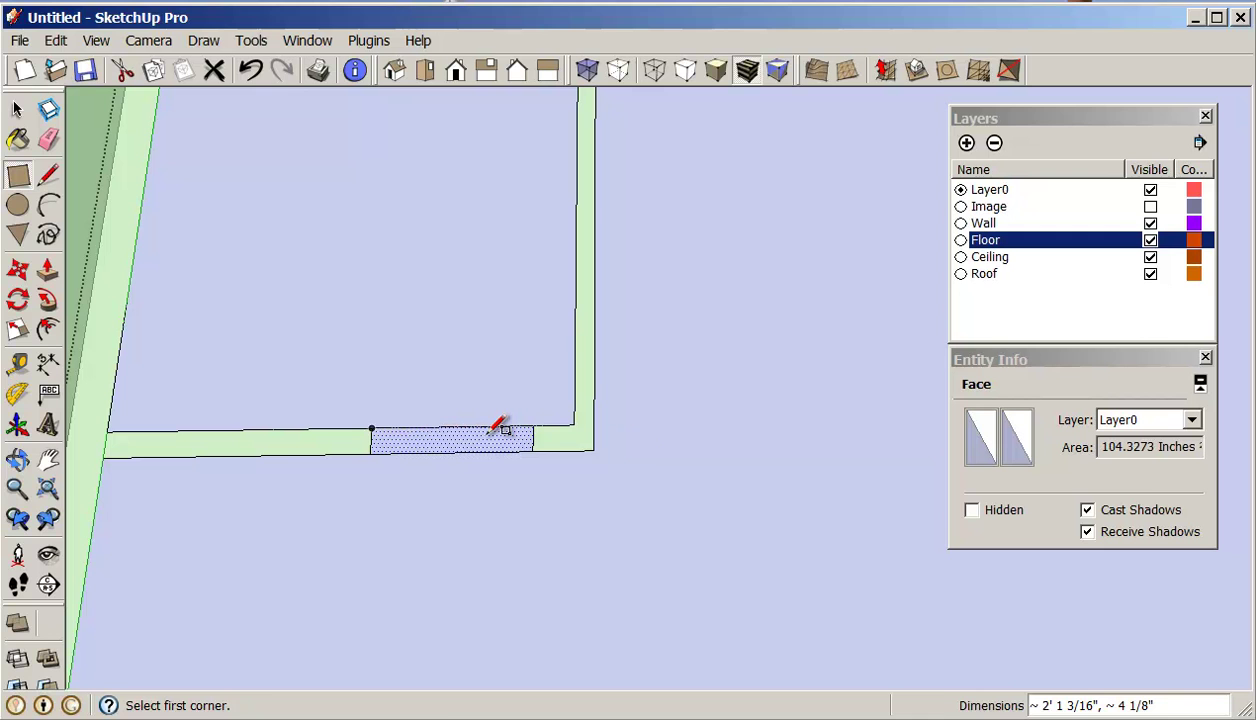
{"action": "key", "text": "space"}
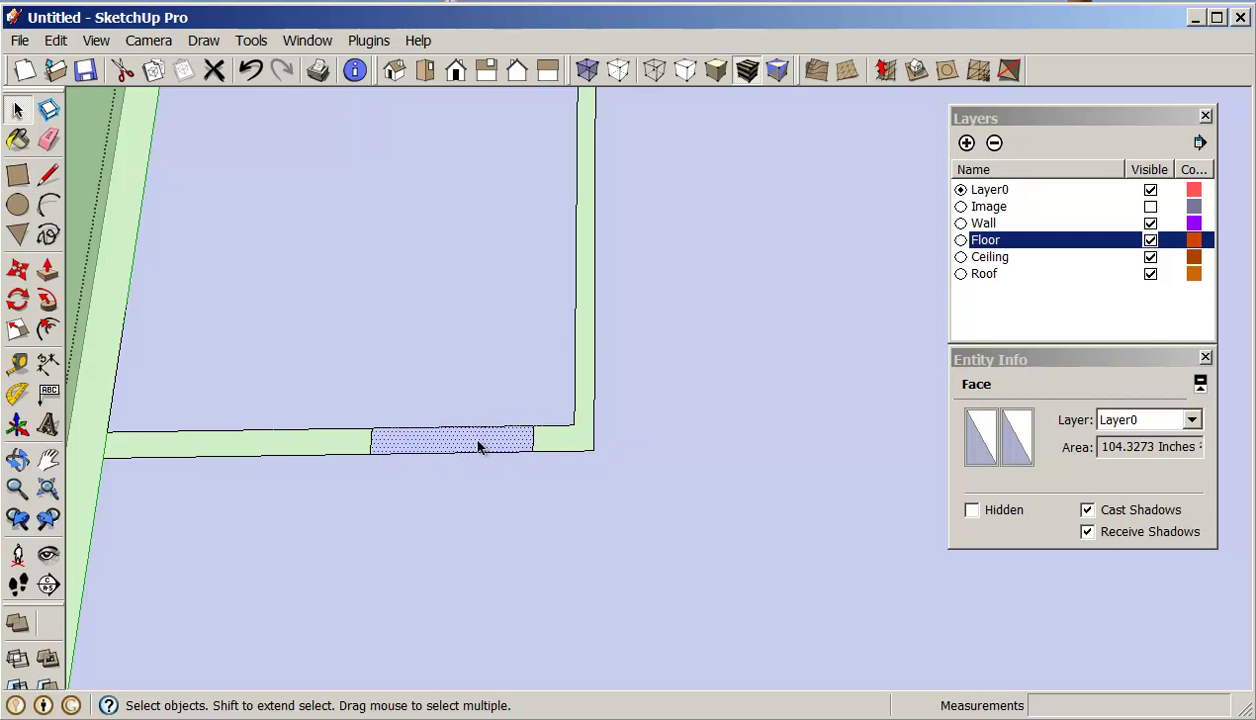
{"action": "key", "text": "ctrl+t"}
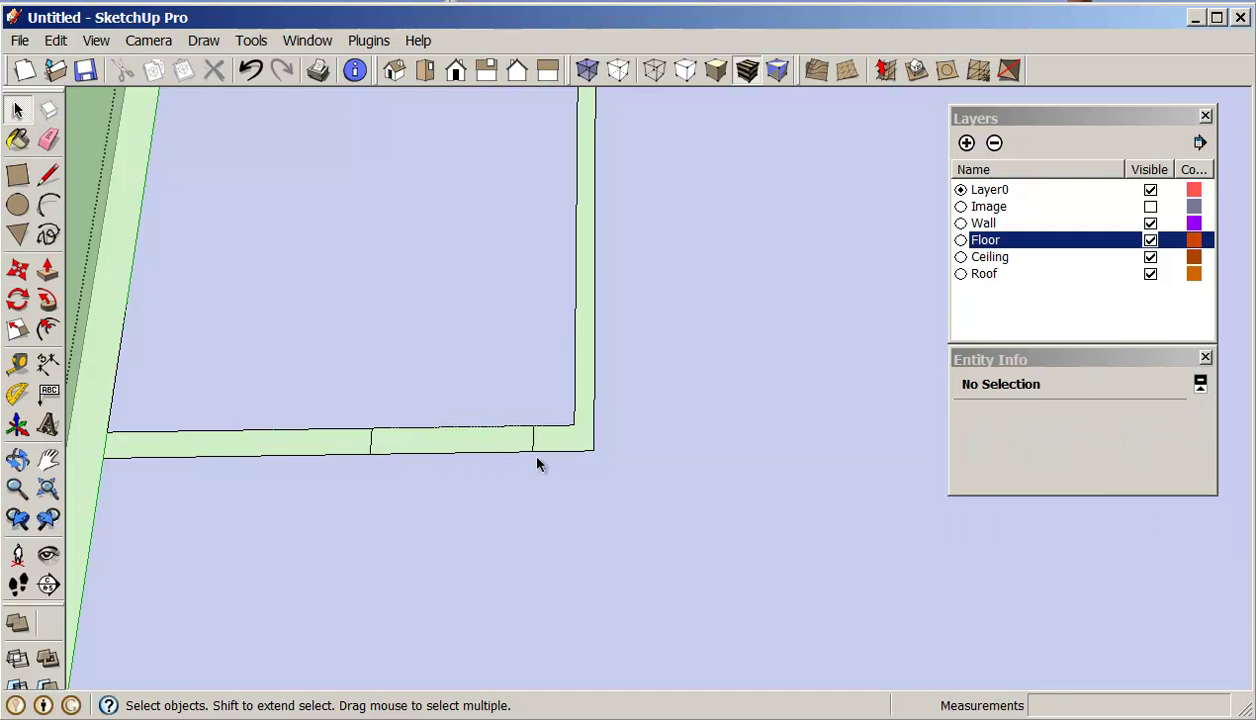
{"action": "scroll", "coordinate": [535, 460], "scroll_direction": "down", "scroll_amount": 2}
{"action": "left_click", "coordinate": [482, 378]}
{"action": "left_click", "coordinate": [659, 463]}
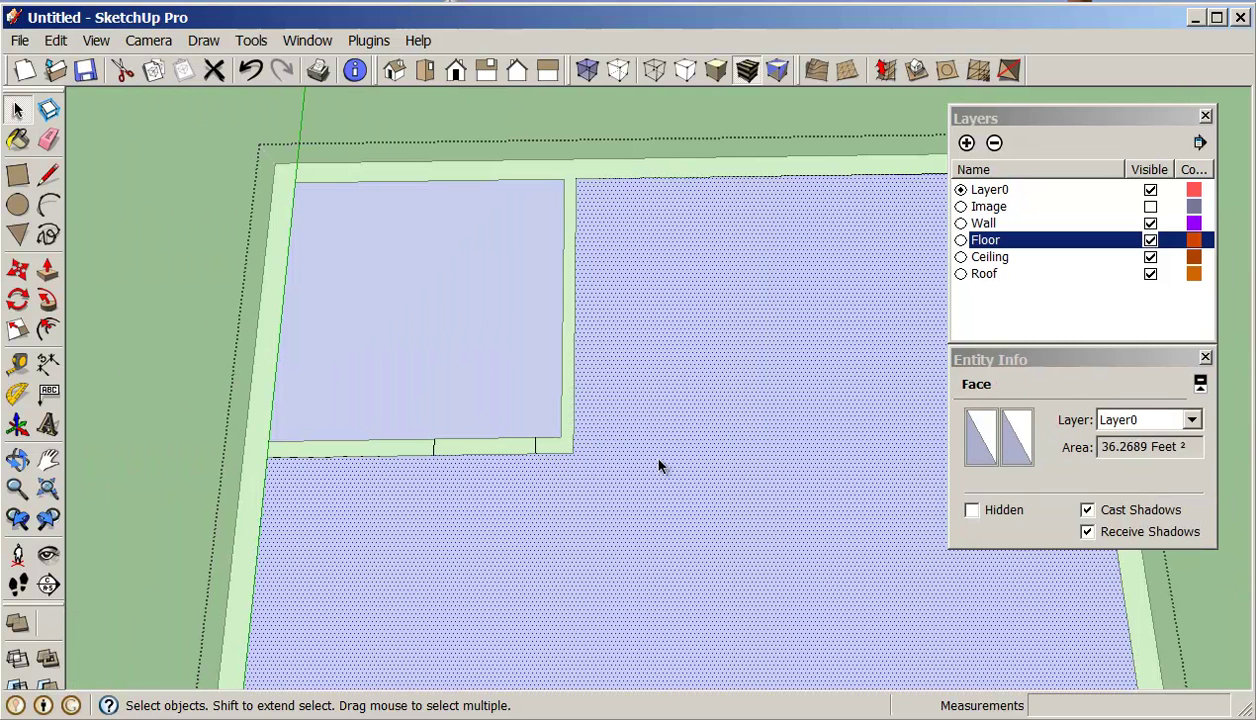
{"action": "left_click", "coordinate": [103, 191]}
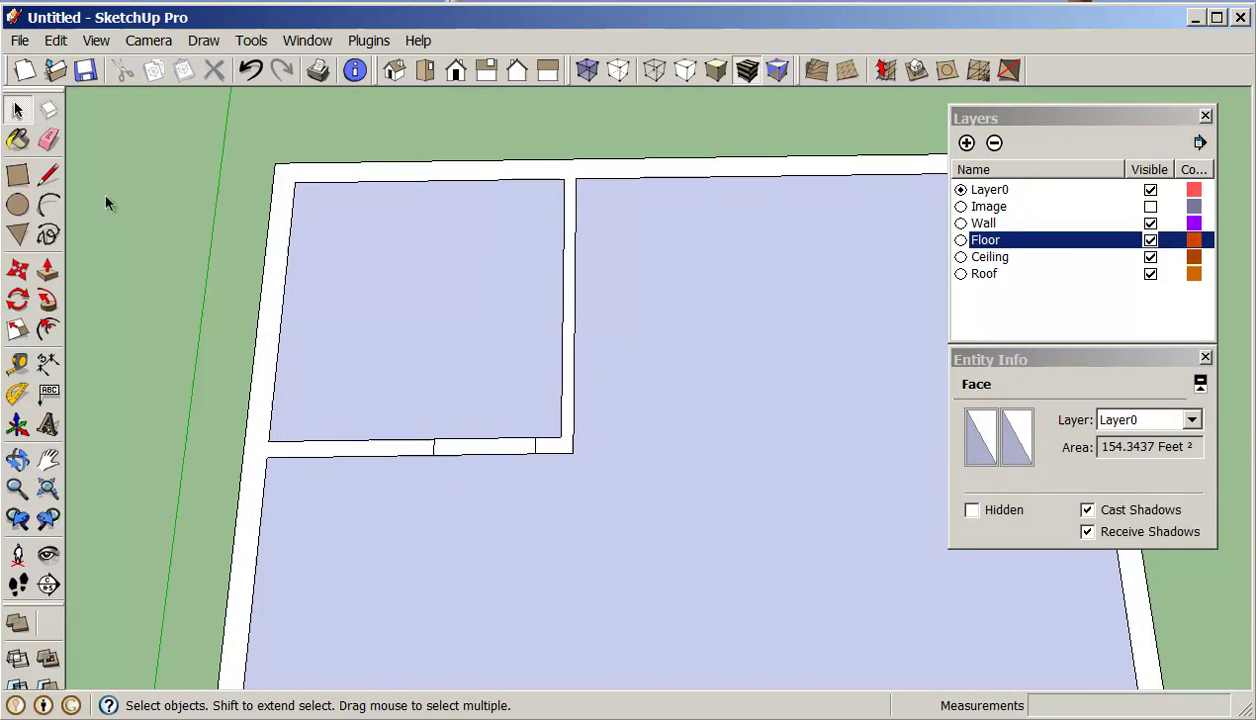
Put the room-outline group on the Ceiling layer, correcting an initial Roof pick.
{"action": "left_click", "coordinate": [618, 415]}
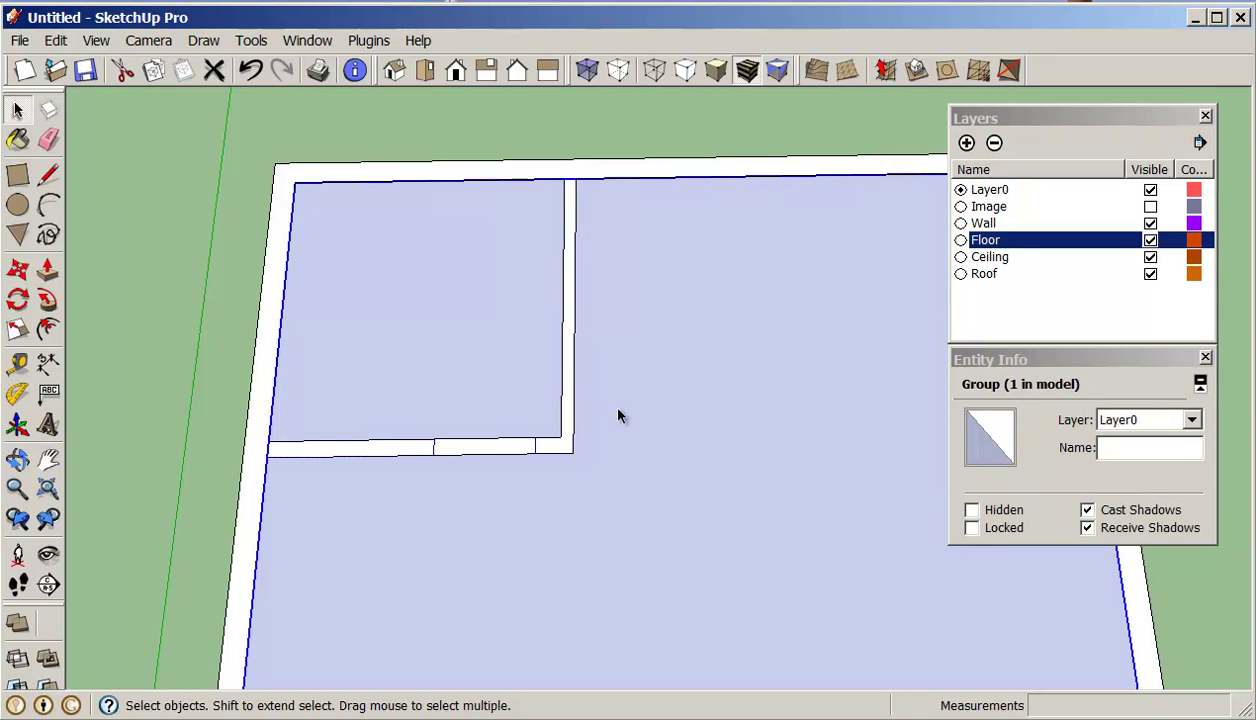
{"action": "left_click", "coordinate": [1192, 421]}
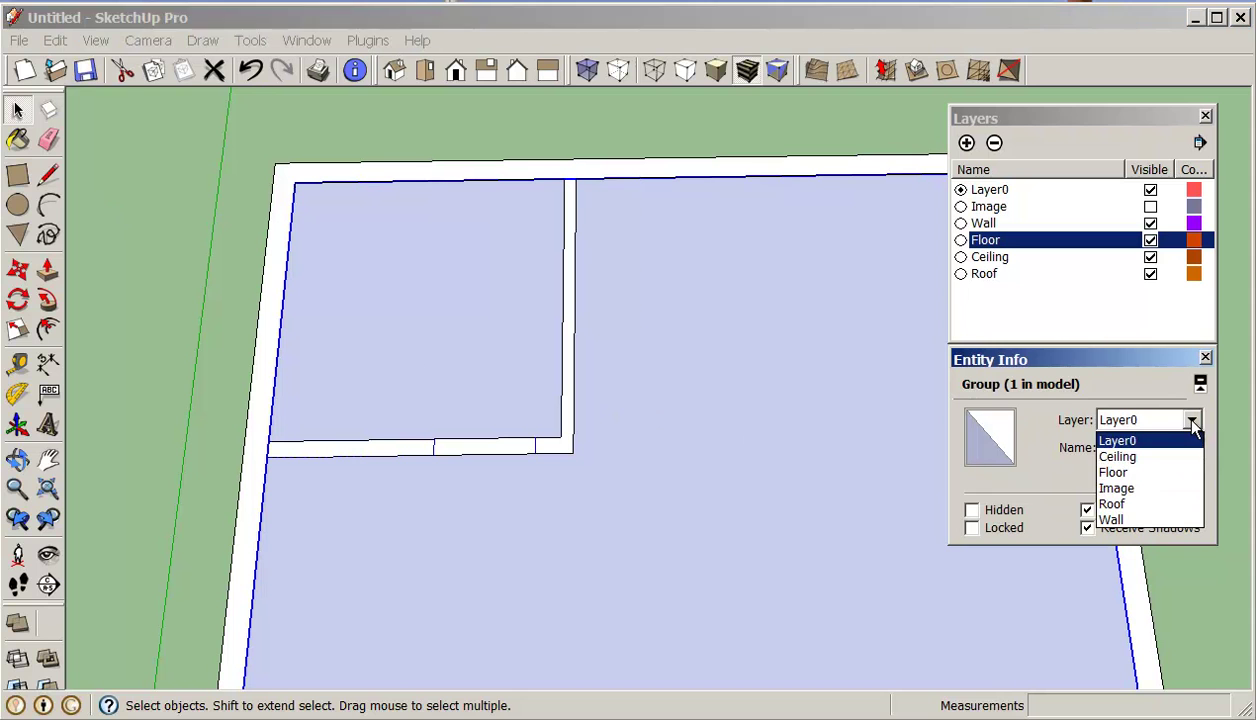
{"action": "left_click", "coordinate": [1178, 504]}
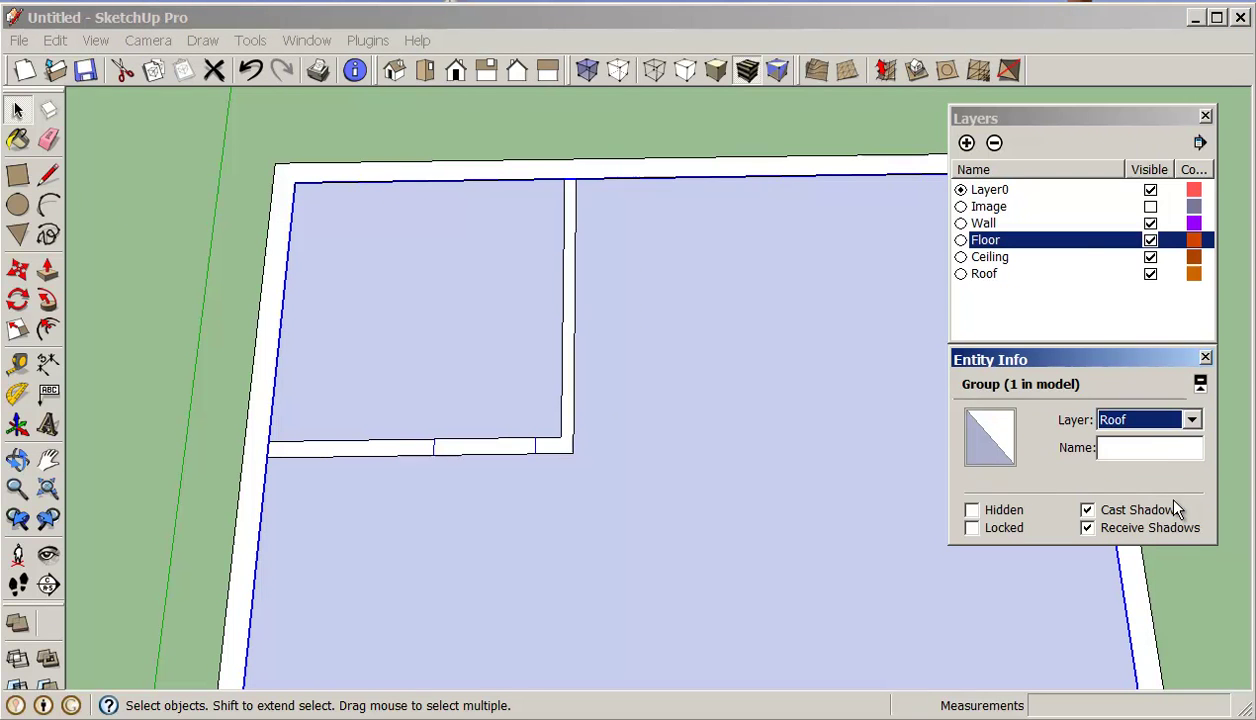
{"action": "left_click", "coordinate": [1192, 420]}
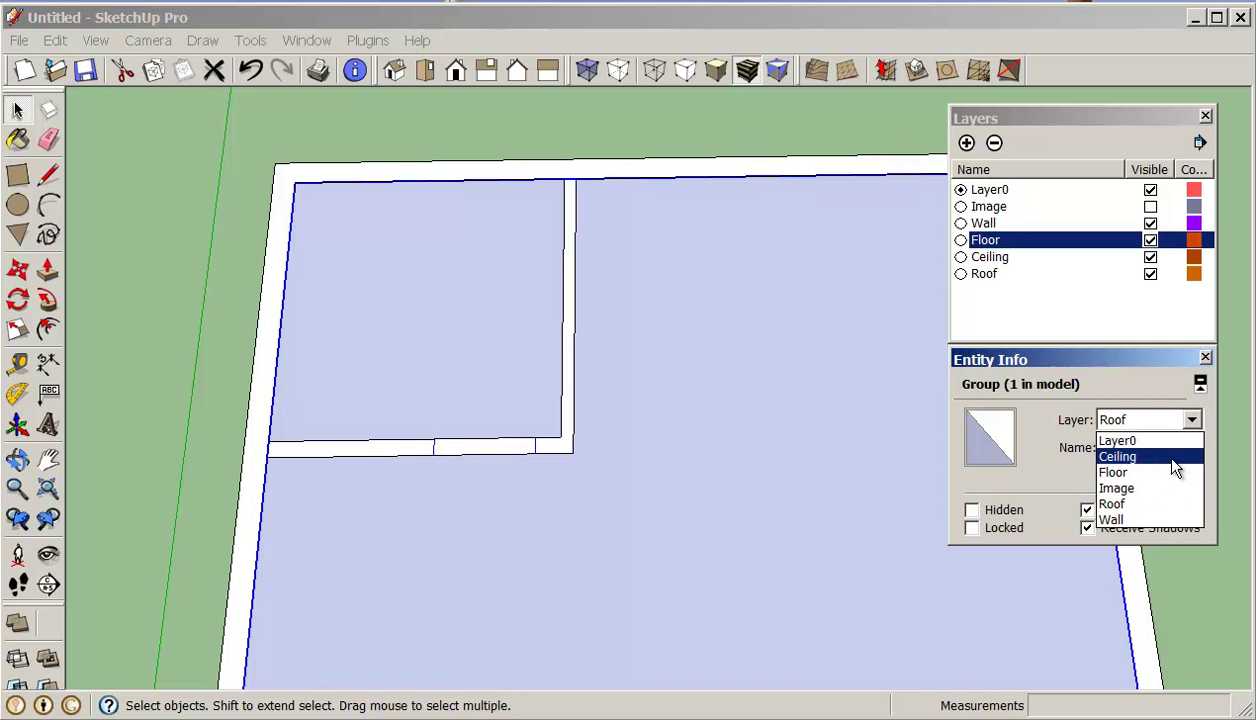
{"action": "left_click", "coordinate": [1175, 459]}
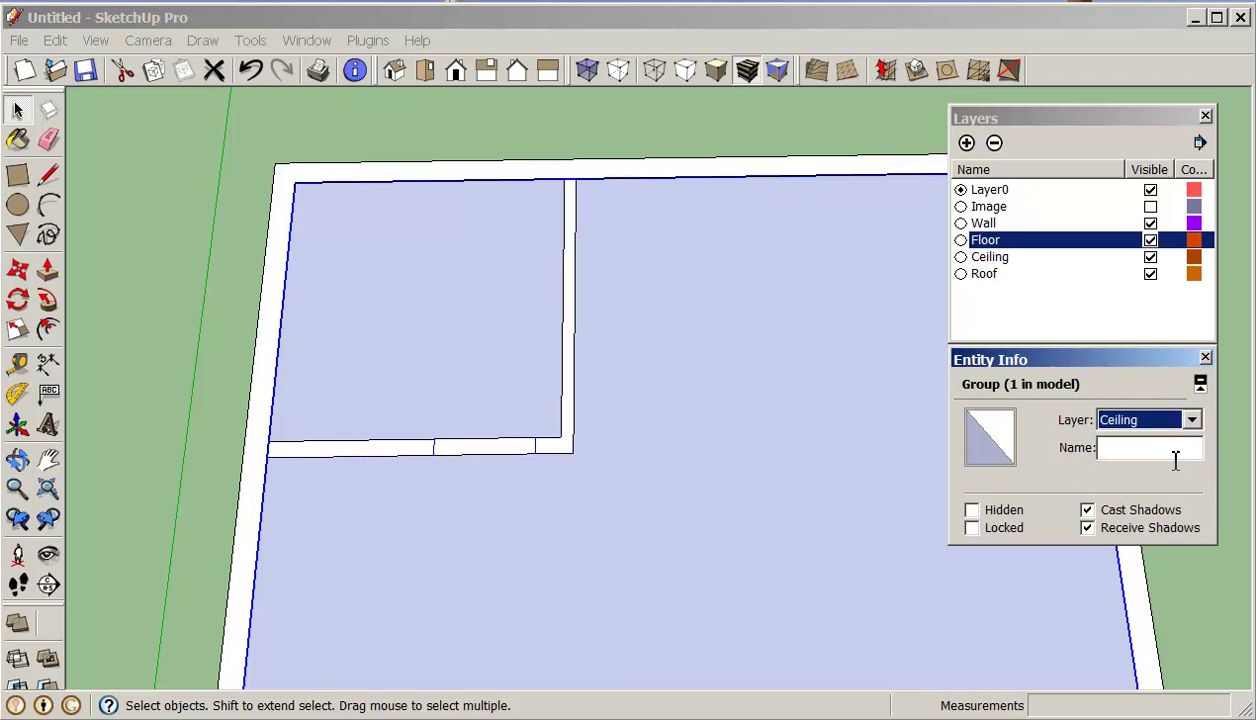
{"action": "left_click", "coordinate": [160, 336]}
{"action": "middle_click_drag", "start_coordinate": [160, 336], "coordinate": [630, 568]}
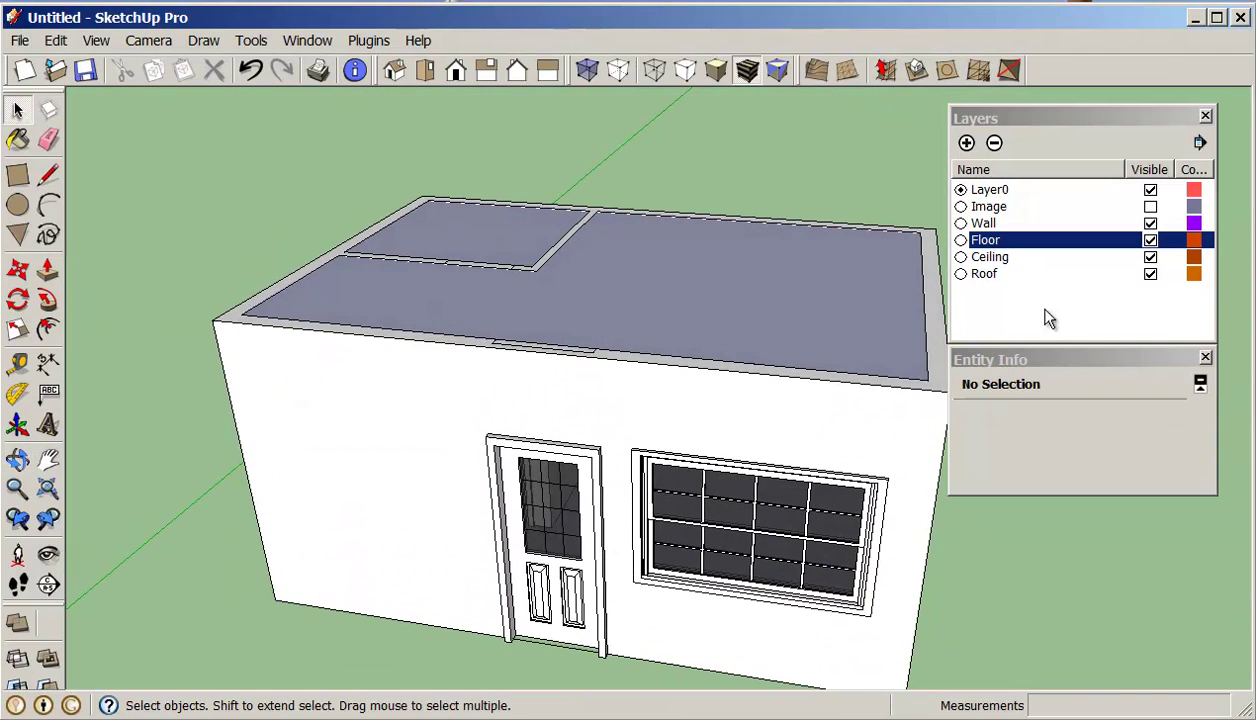
{"action": "left_click", "coordinate": [1150, 241]}
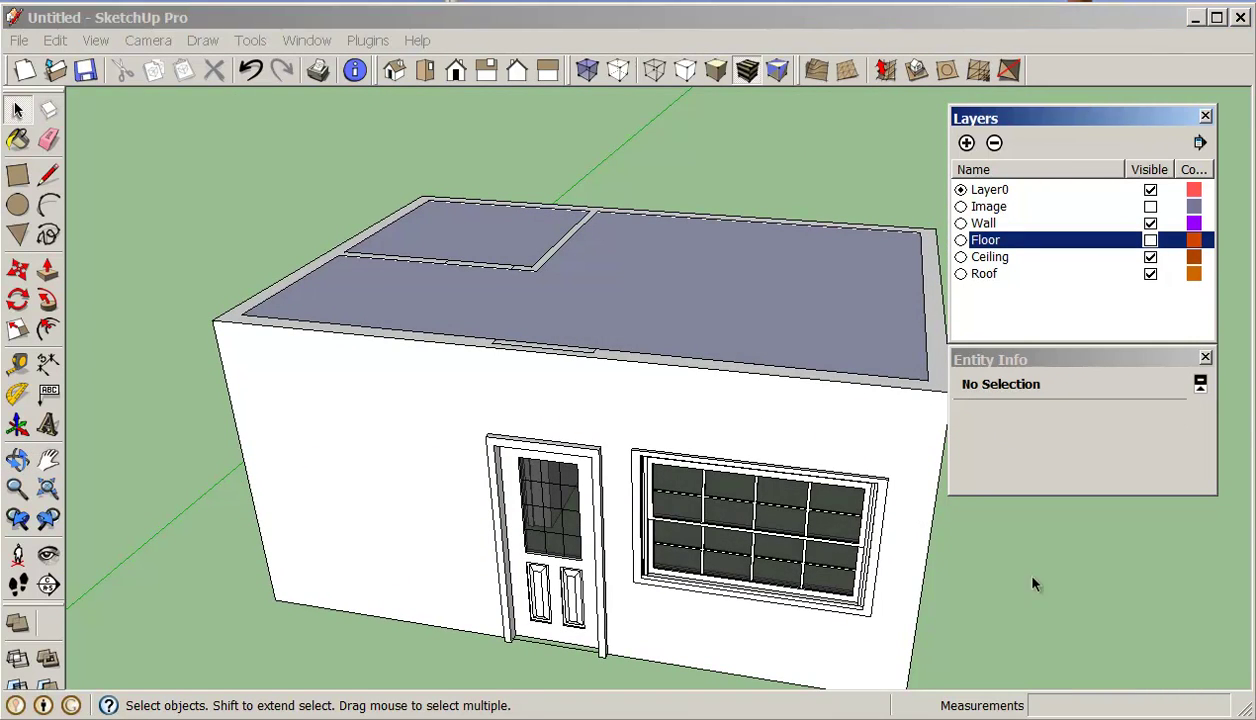
{"action": "mouse_move", "coordinate": [1033, 584]}
{"action": "middle_mouse_down"}
{"action": "mouse_move", "coordinate": [948, 367]}
{"action": "mouse_move", "coordinate": [1009, 625]}
{"action": "mouse_move", "coordinate": [1025, 600]}
{"action": "middle_mouse_up"}
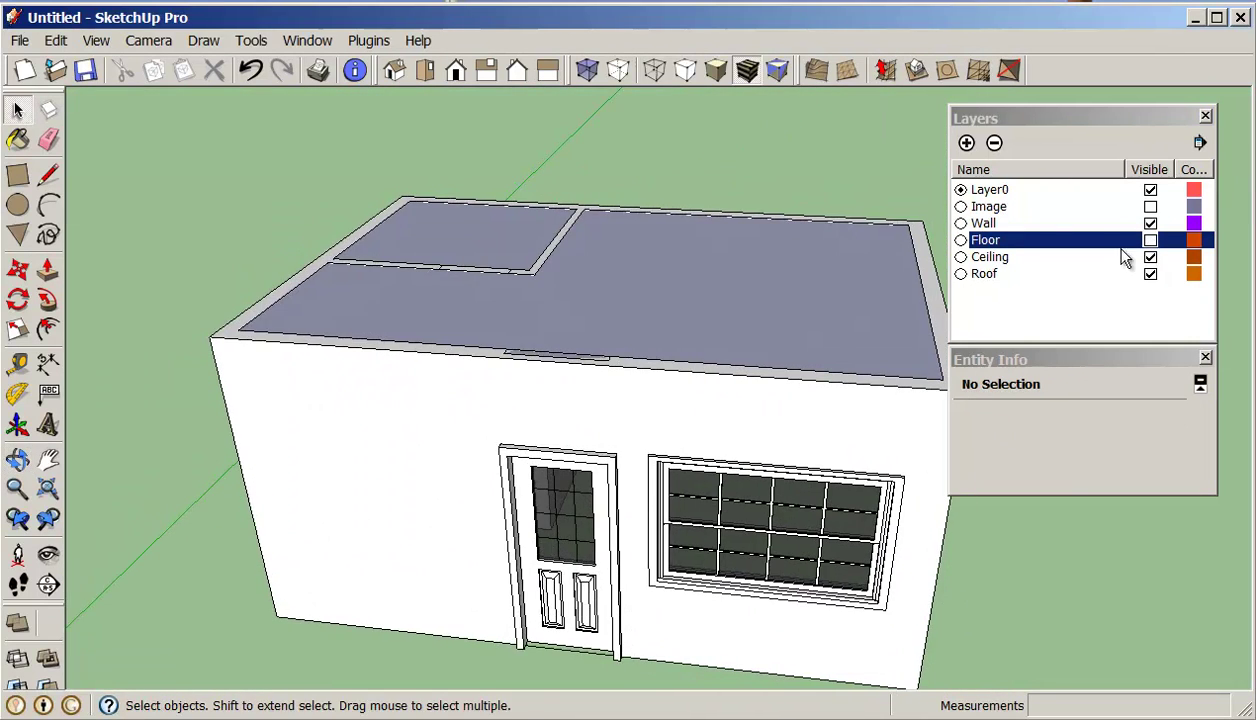
{"action": "left_click", "coordinate": [1150, 241]}
{"action": "left_click", "coordinate": [1150, 257]}
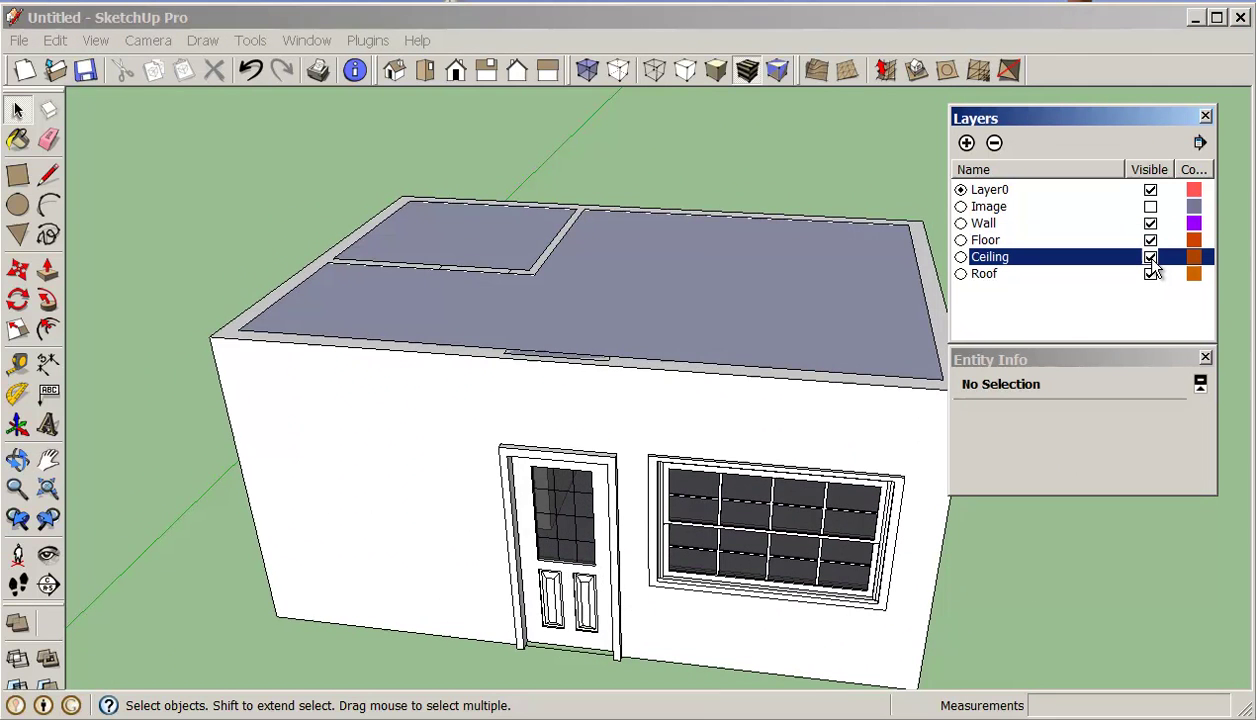
{"action": "left_click", "coordinate": [1150, 258]}
{"action": "middle_click_drag", "start_coordinate": [883, 302], "coordinate": [939, 330]}
{"action": "middle_click_drag", "start_coordinate": [821, 297], "coordinate": [698, 415]}
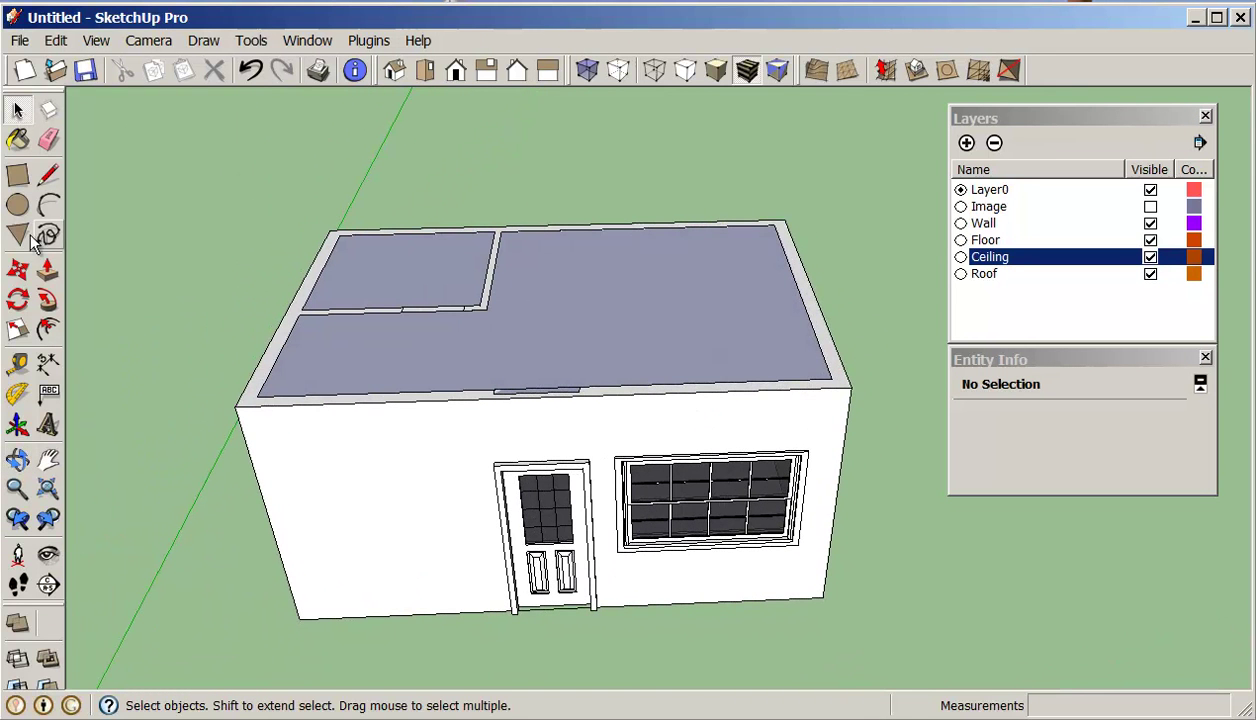
Draw a rectangle from the front-left to back-right wall corner and hide the Ceiling and Wall layers.
{"action": "left_click", "coordinate": [17, 174]}
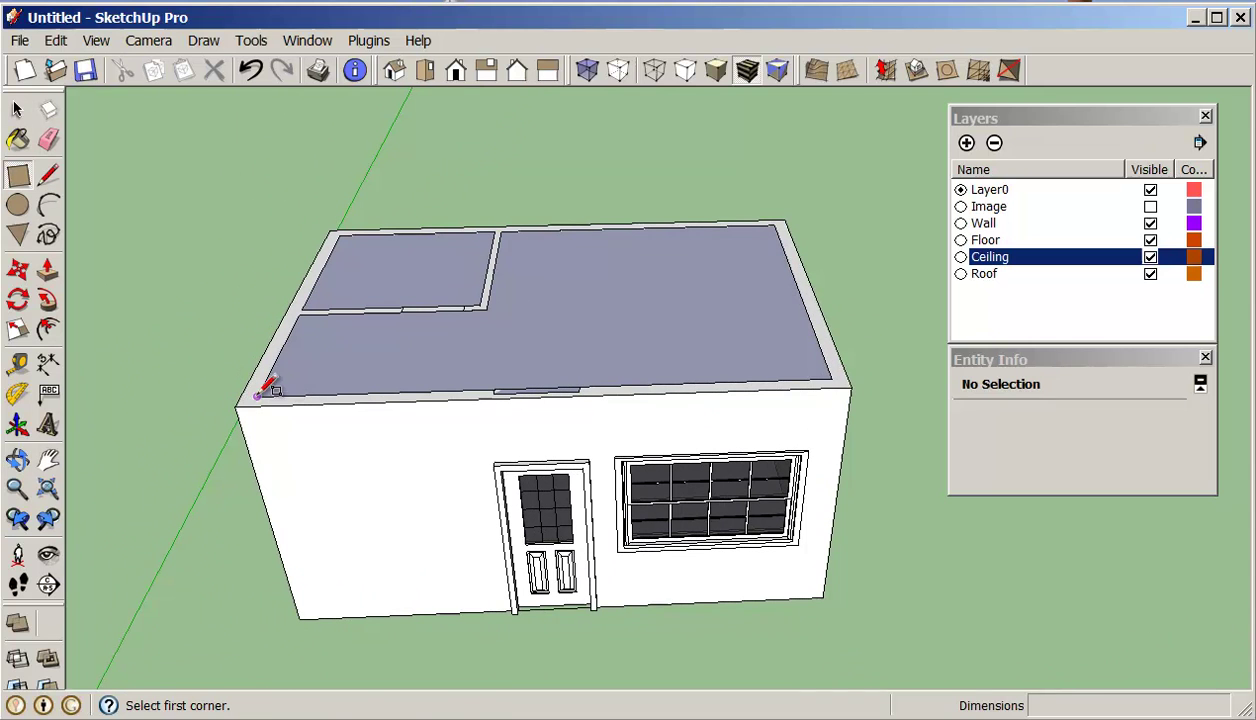
{"action": "left_click", "coordinate": [233, 406]}
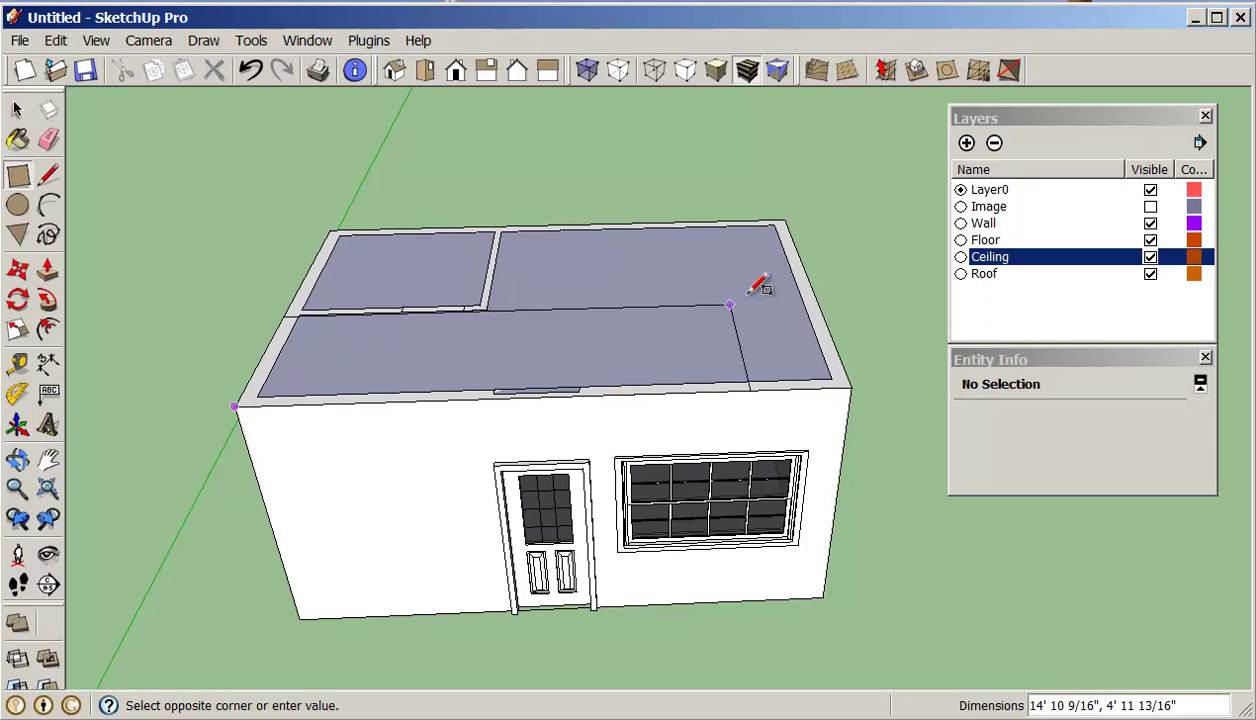
{"action": "left_click", "coordinate": [784, 217]}
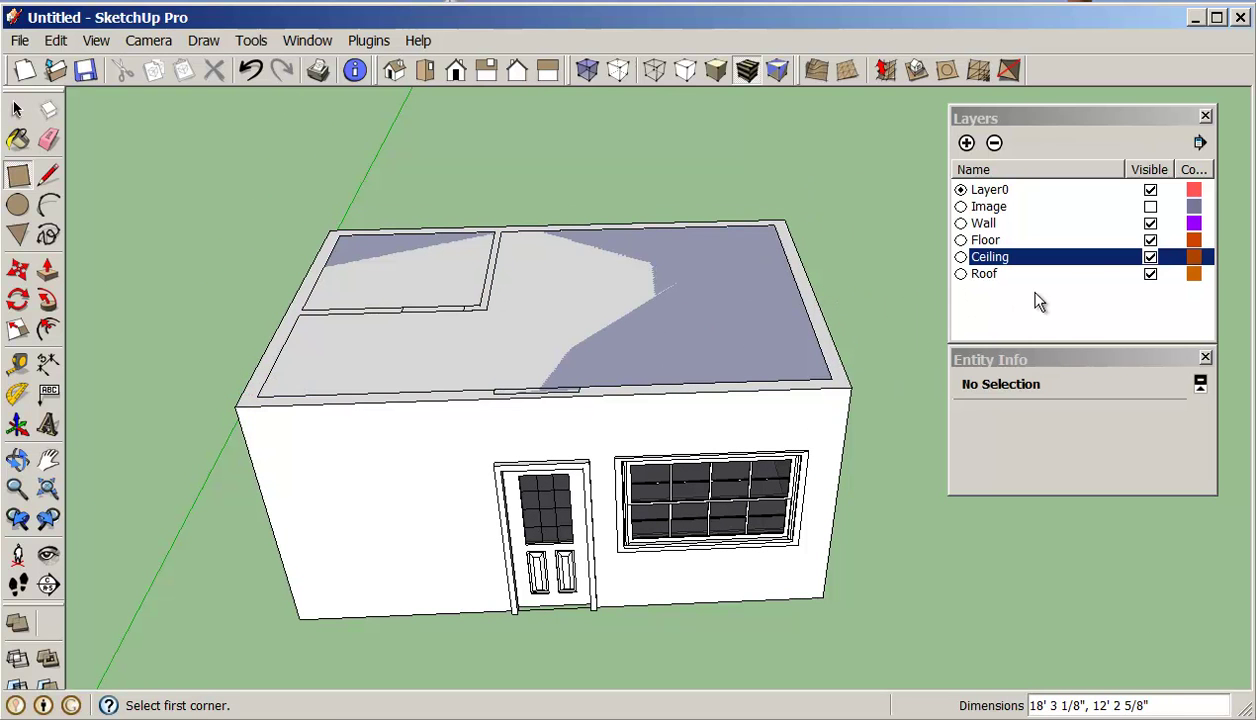
{"action": "left_click", "coordinate": [1150, 257]}
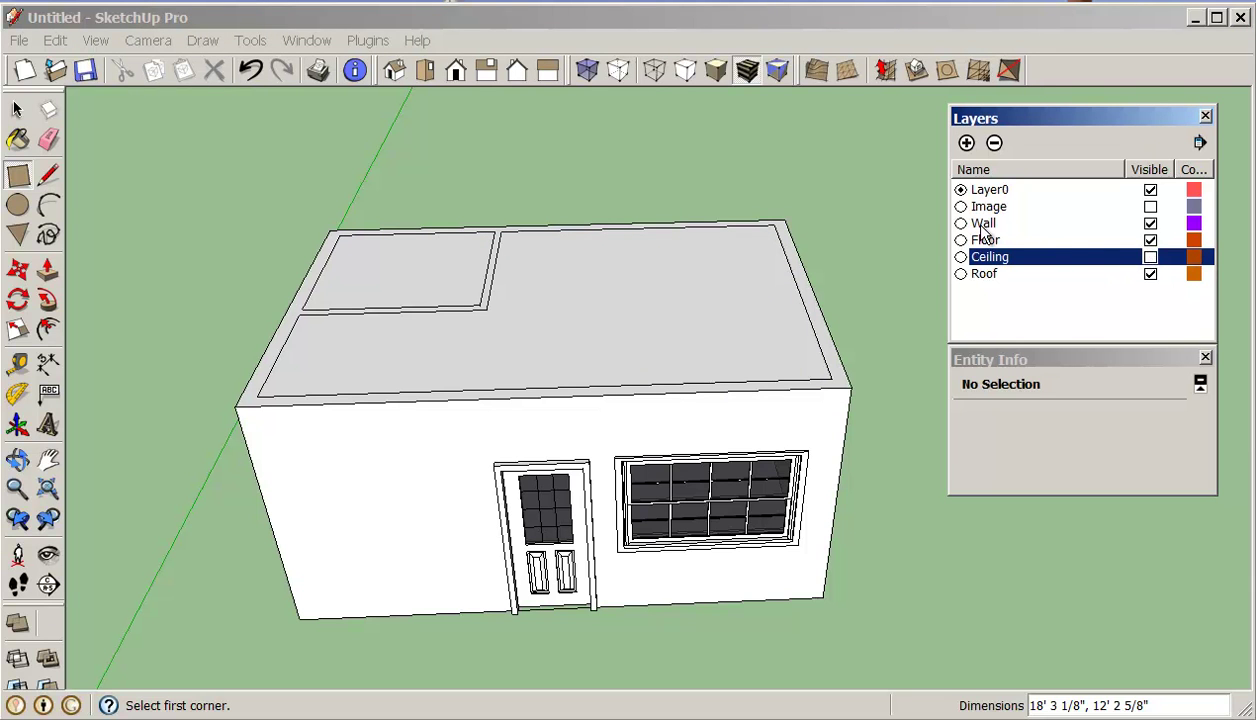
{"action": "left_click", "coordinate": [1148, 223]}
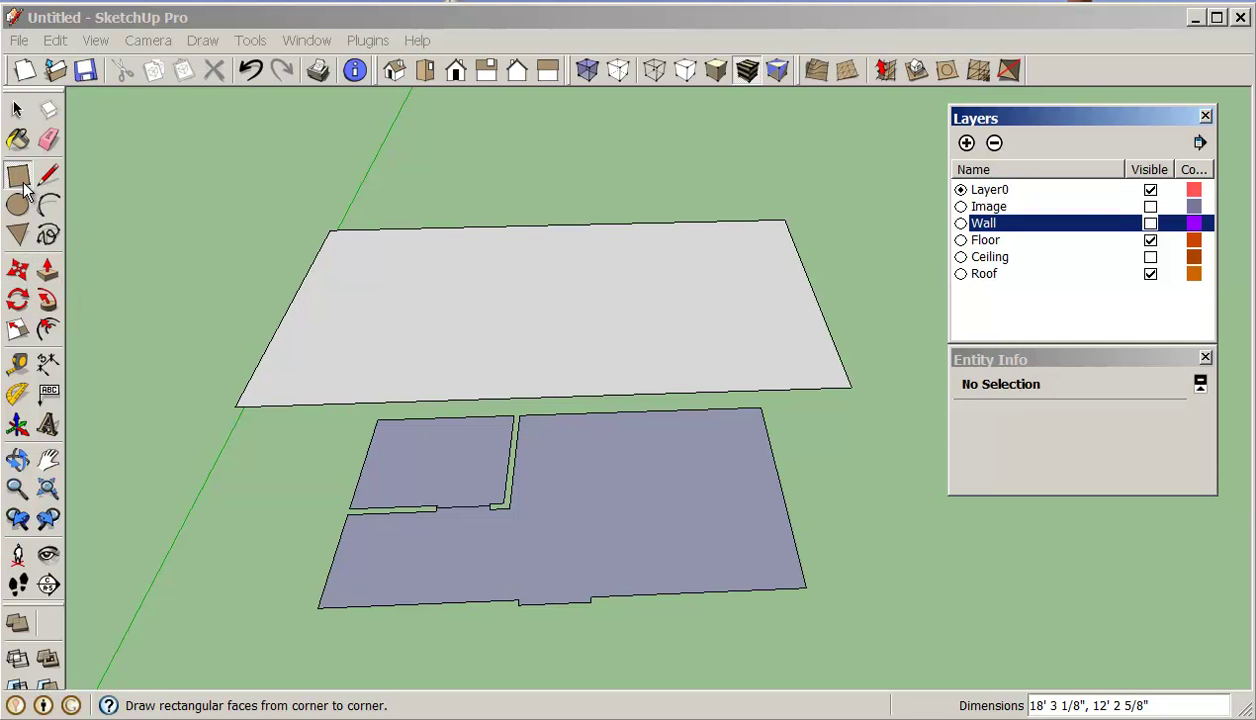
Offset the roof rectangle outward by 24 to create an outer ring.
{"action": "left_click", "coordinate": [48, 329]}
{"action": "left_click", "coordinate": [274, 331]}
{"action": "left_click", "coordinate": [237, 324]}
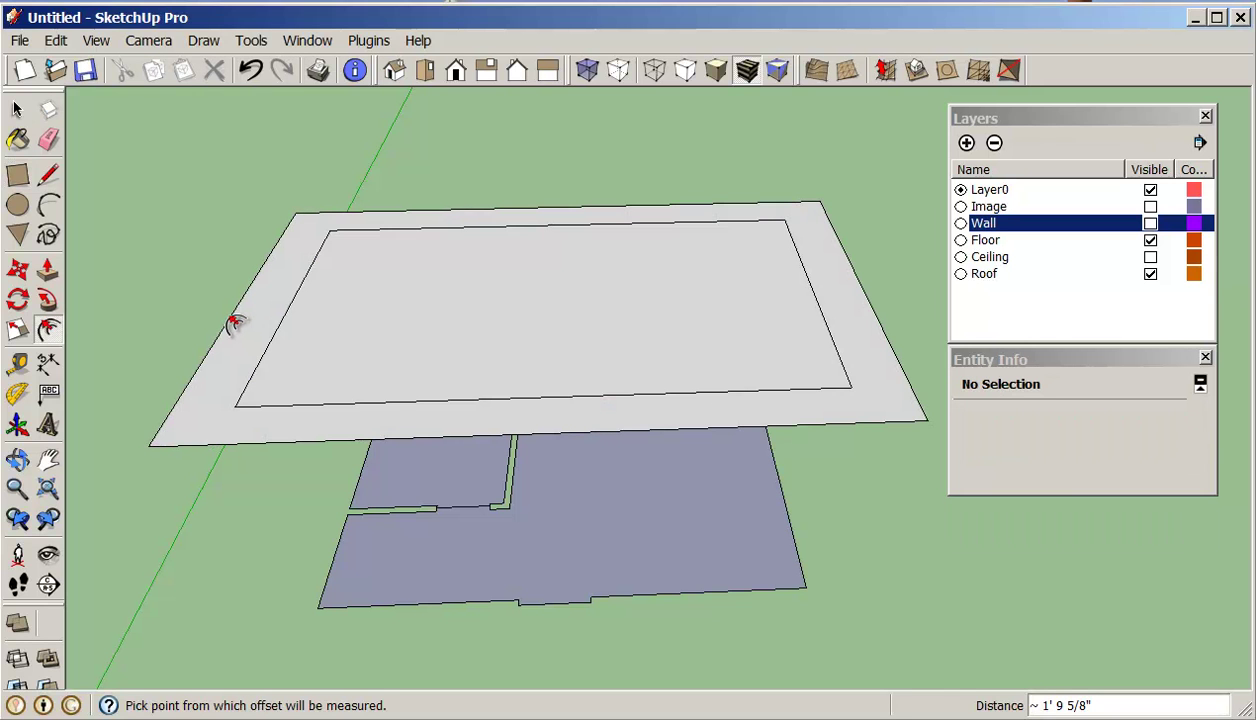
{"action": "key", "text": "Return"}
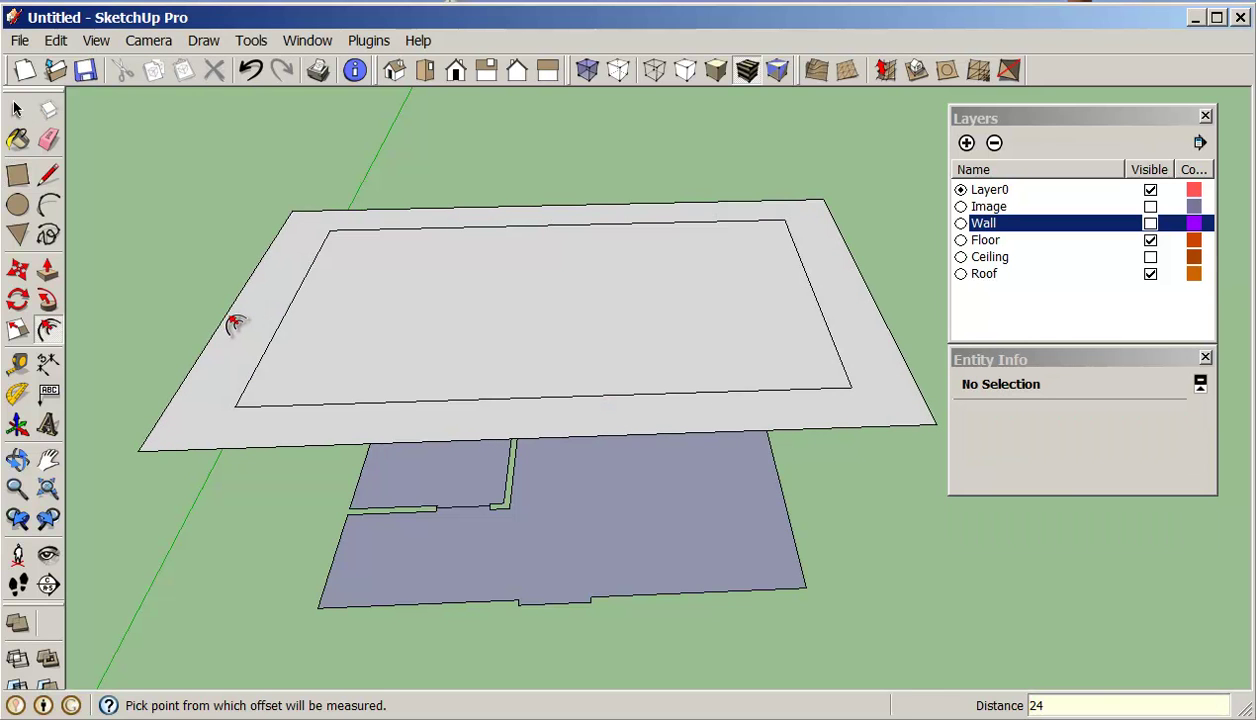
{"action": "middle_click_drag", "start_coordinate": [550, 393], "coordinate": [505, 440]}
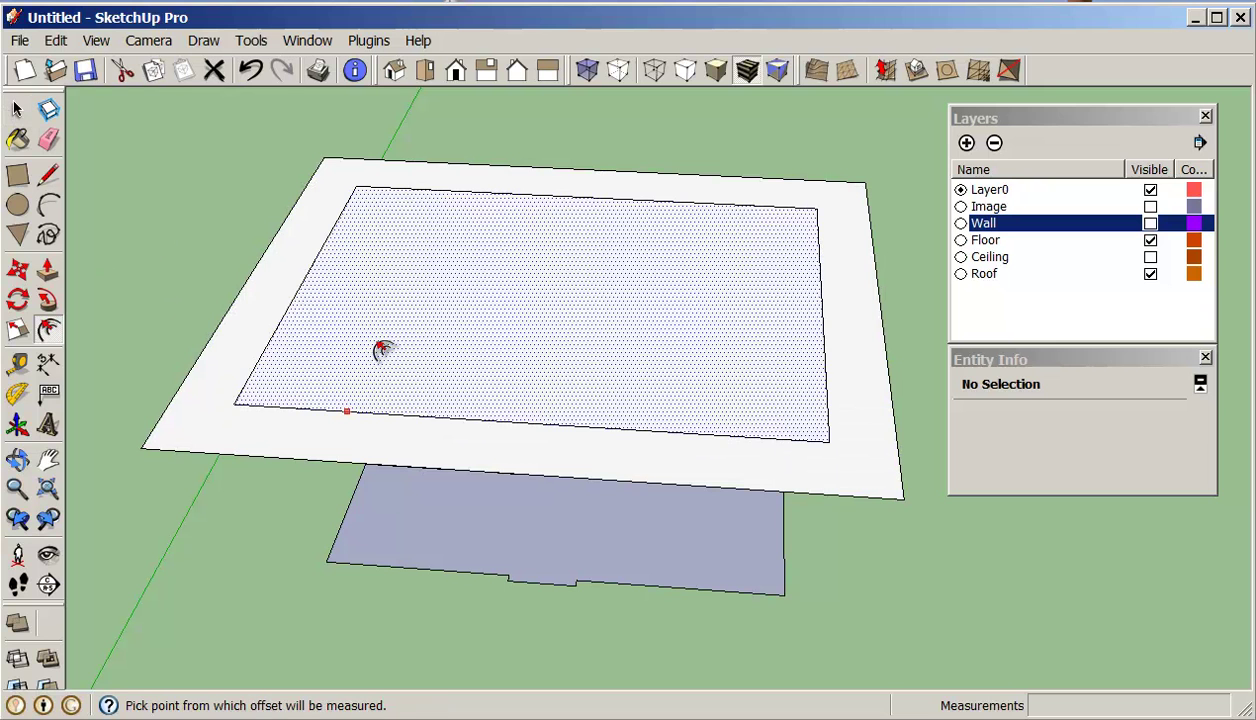
{"action": "middle_click_drag", "start_coordinate": [418, 358], "coordinate": [459, 352]}
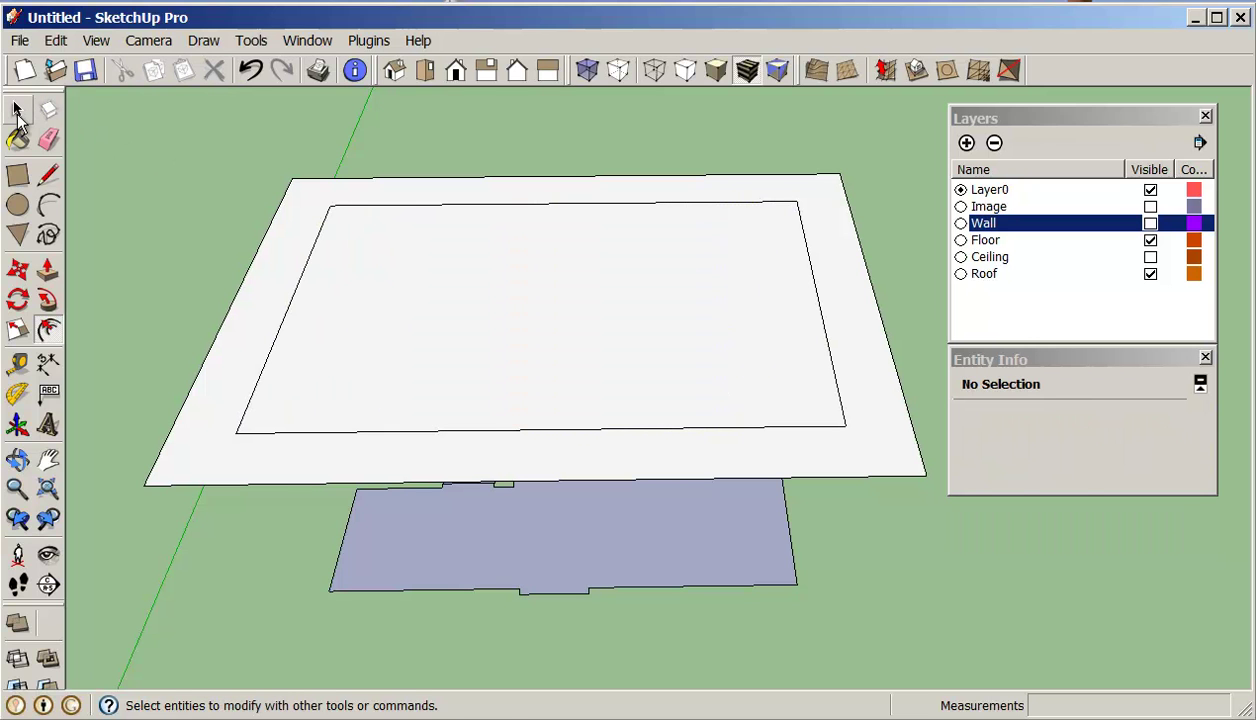
Delete the inner roof face and push/pull the ring up 6".
{"action": "left_click", "coordinate": [17, 112]}
{"action": "left_click", "coordinate": [412, 322]}
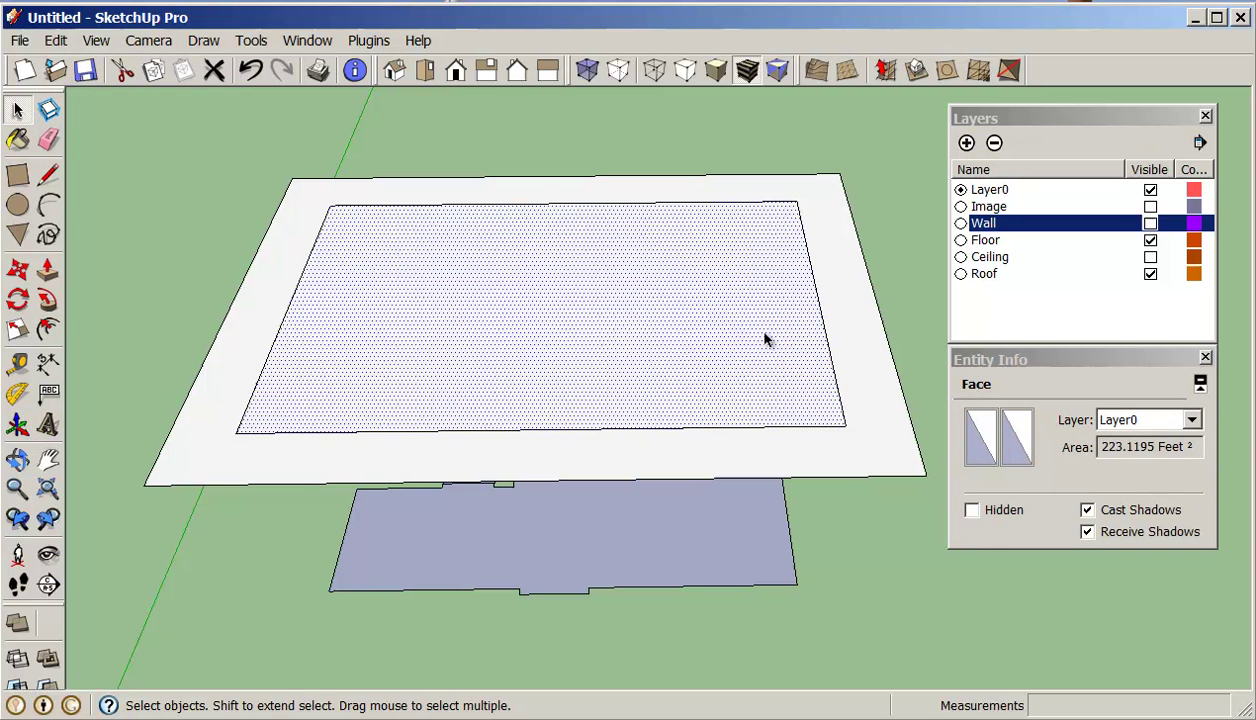
{"action": "key", "text": "Delete"}
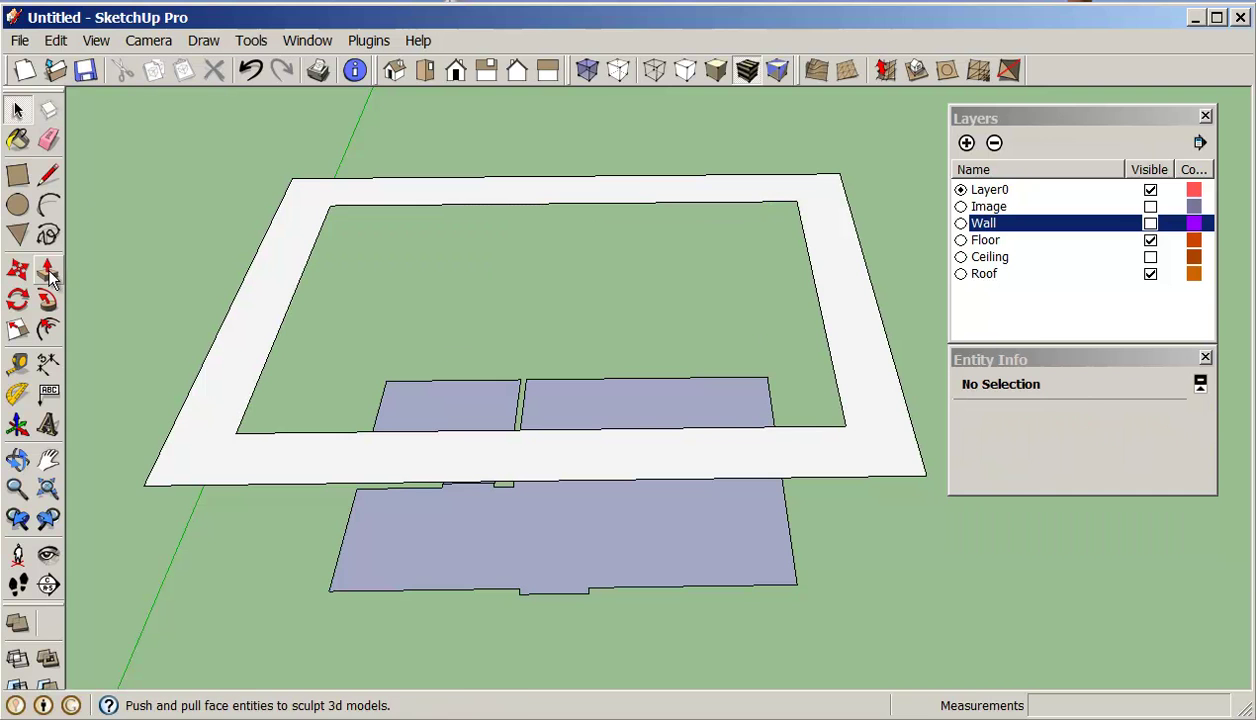
{"action": "left_click", "coordinate": [47, 270]}
{"action": "left_click_drag", "start_coordinate": [217, 384], "coordinate": [216, 385]}
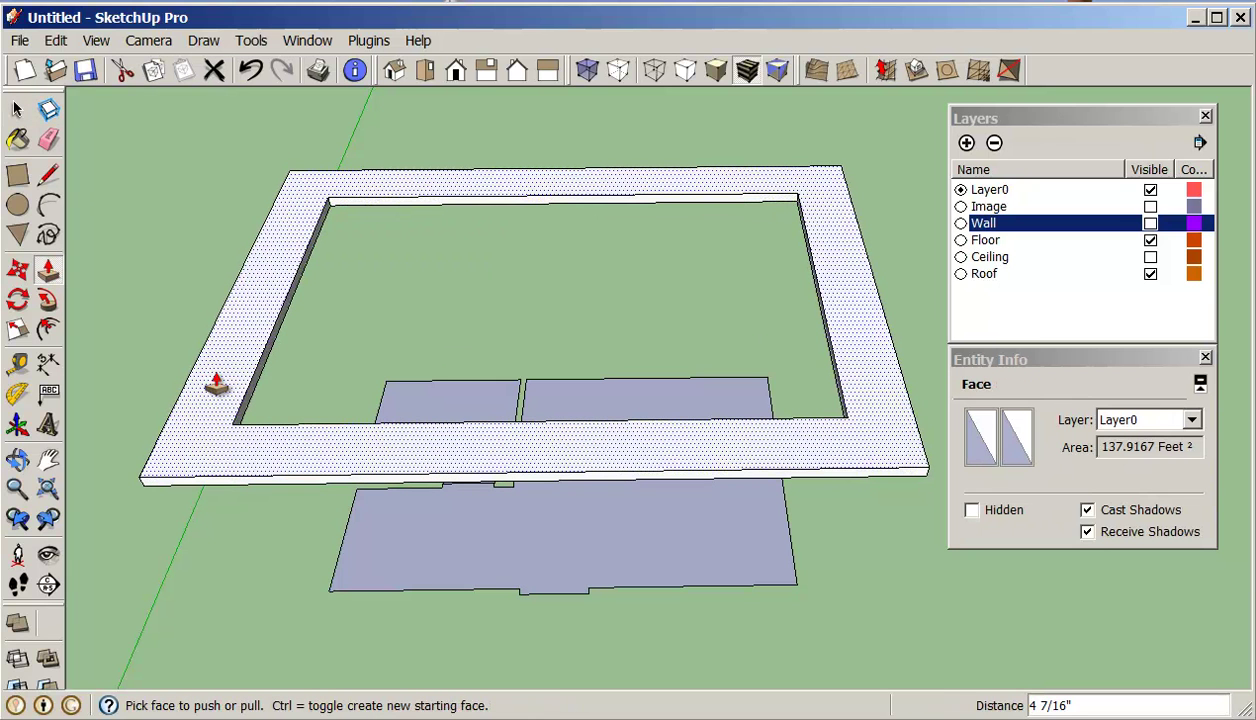
{"action": "key", "text": "Return"}
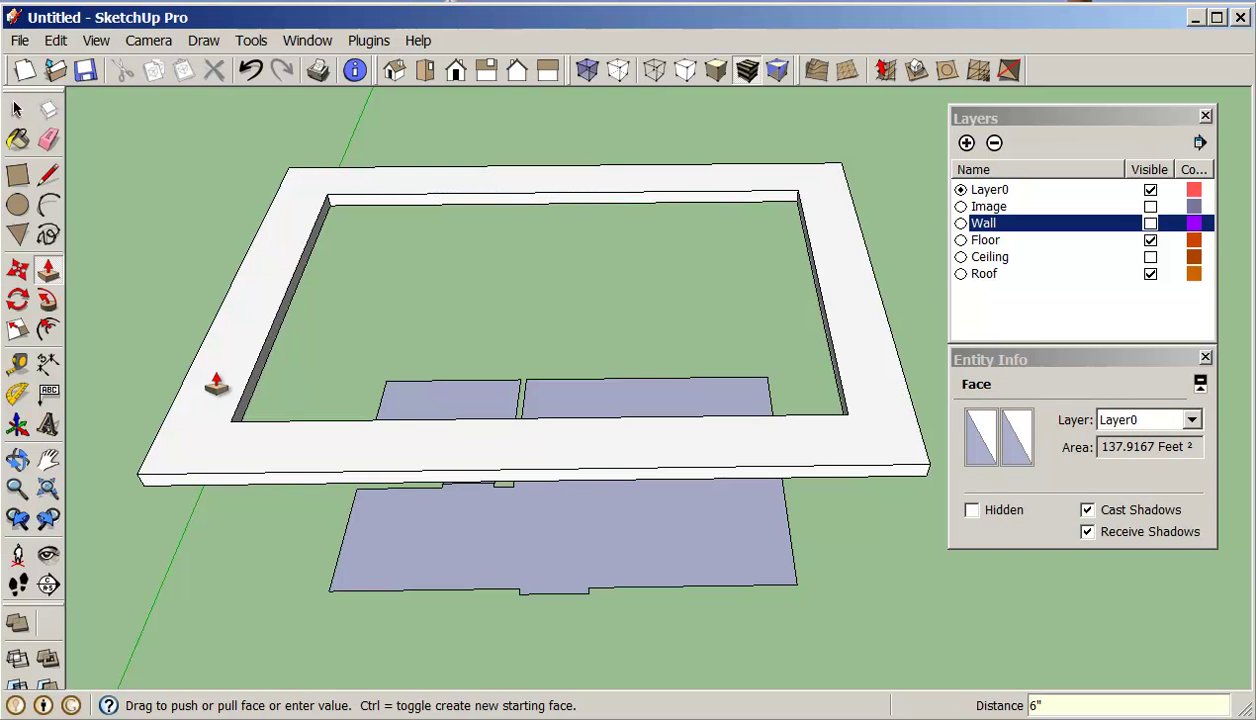
Draw a line across the ring's opening to fill it, then erase the four inner edges.
{"action": "left_click", "coordinate": [47, 175]}
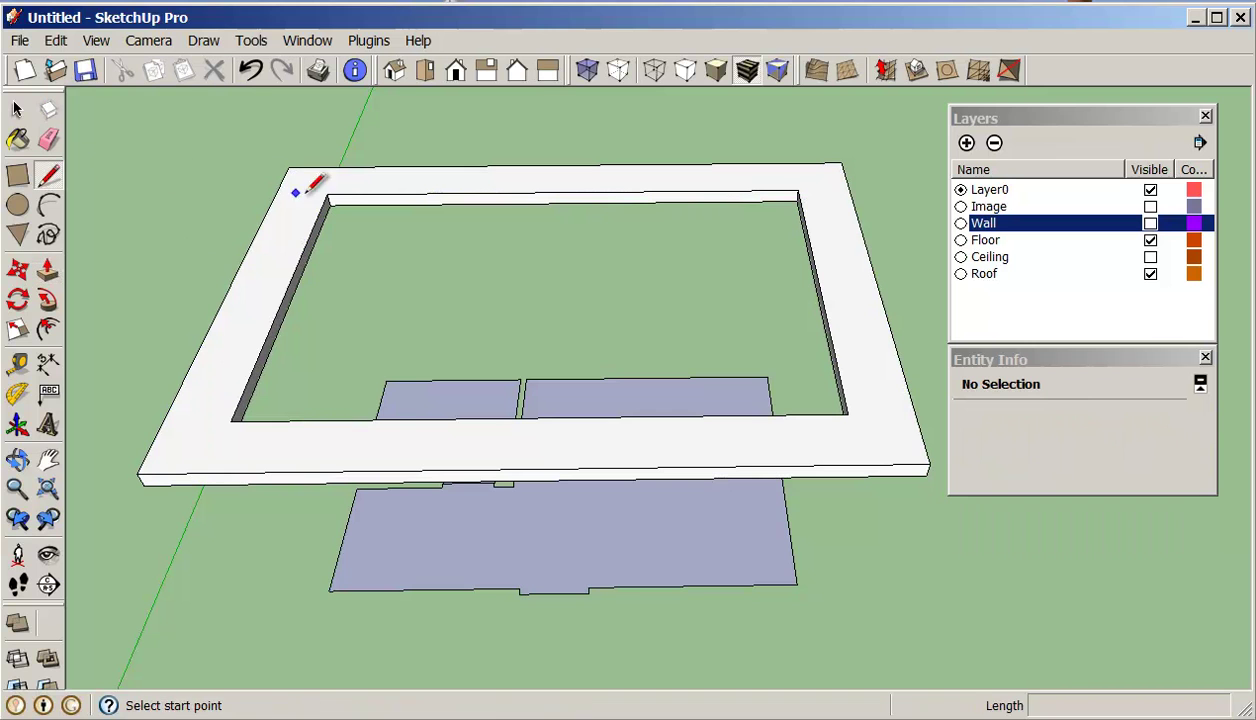
{"action": "left_click", "coordinate": [327, 194]}
{"action": "left_click", "coordinate": [232, 420]}
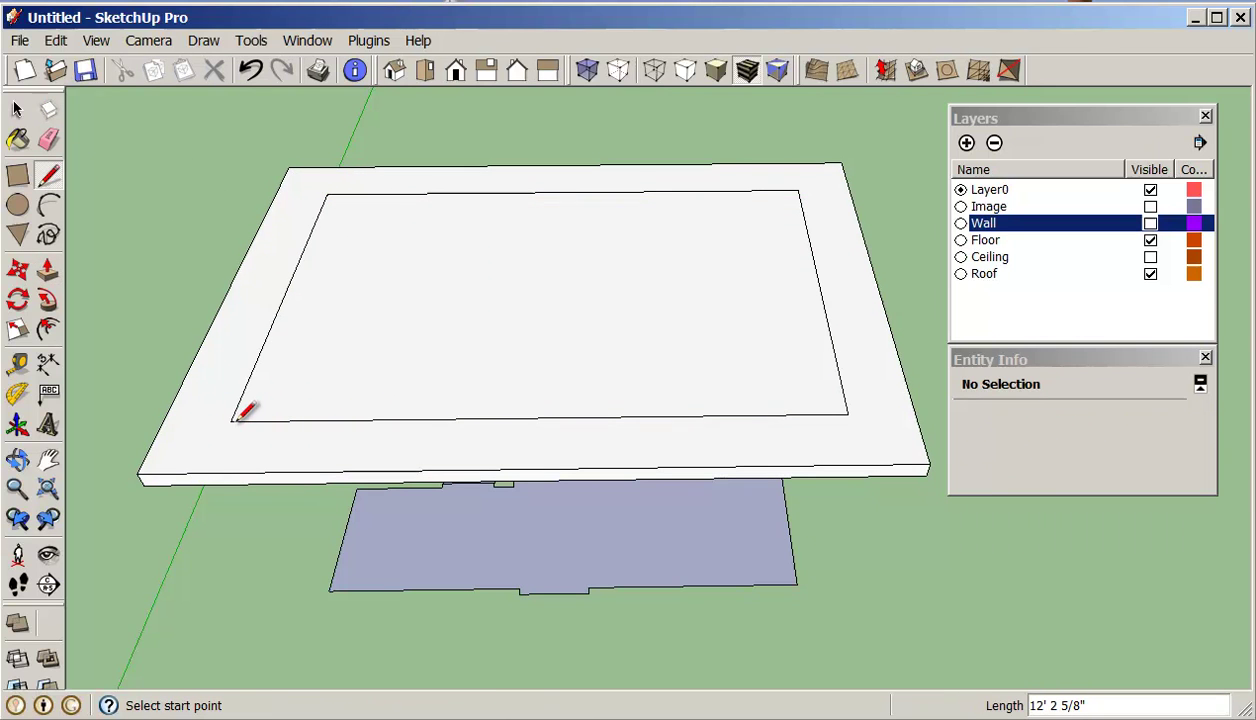
{"action": "key", "text": "e"}
{"action": "left_click", "coordinate": [261, 356]}
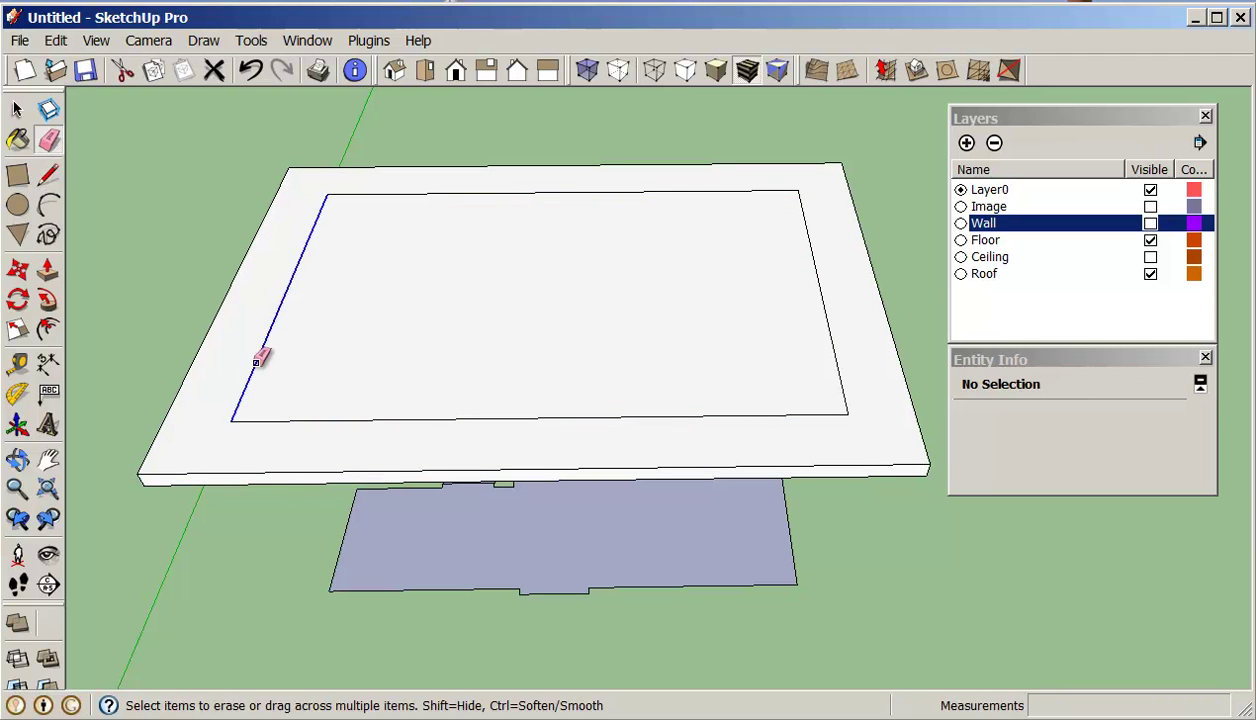
{"action": "left_click", "coordinate": [284, 416]}
{"action": "left_click", "coordinate": [446, 193]}
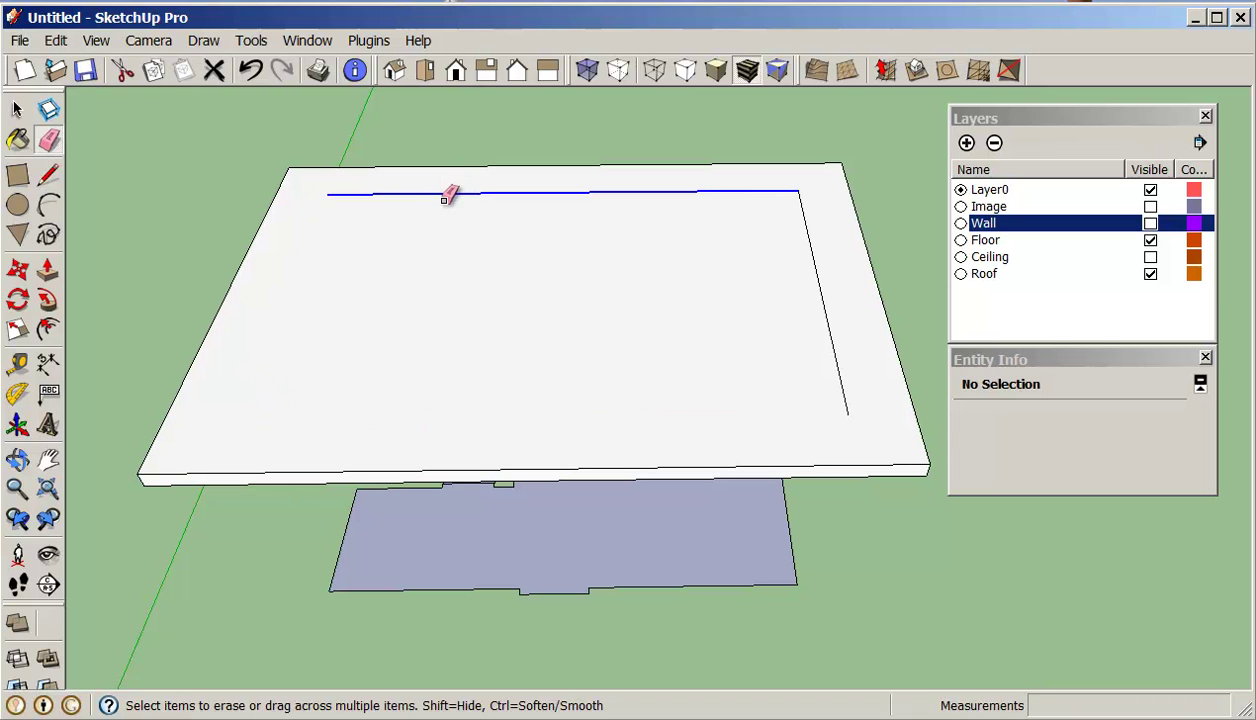
{"action": "left_click", "coordinate": [818, 272]}
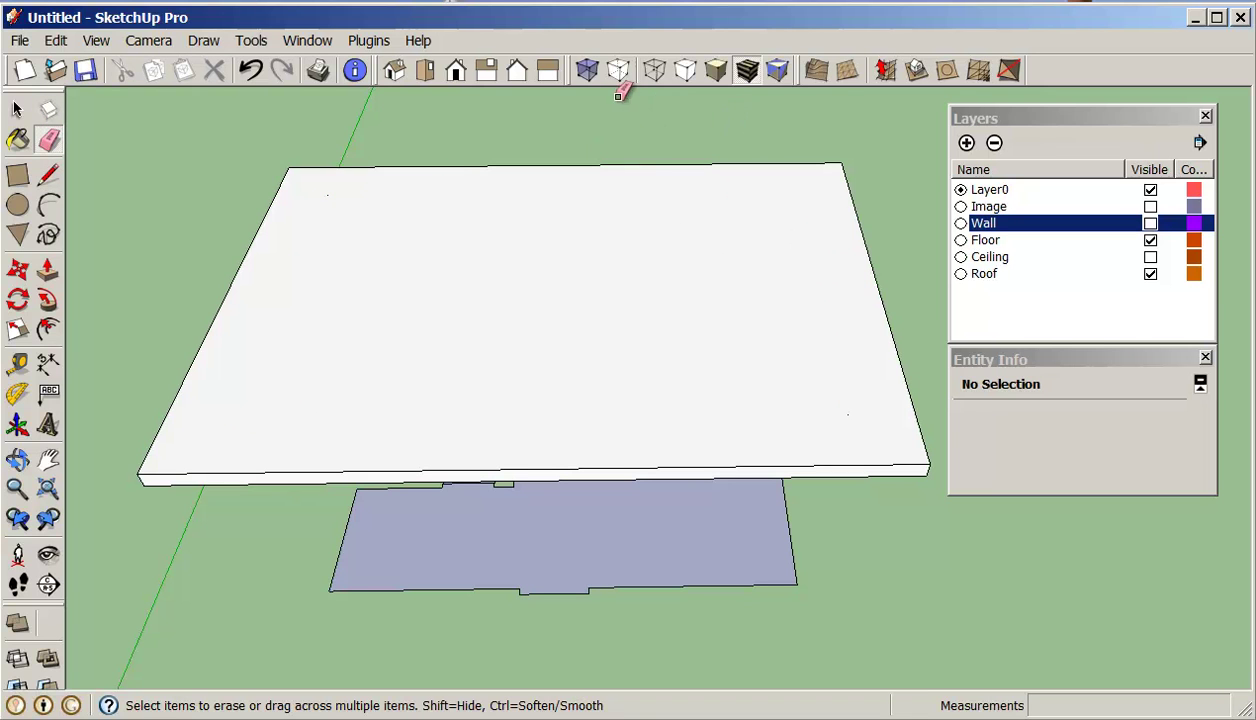
Toggle X-ray on and off to confirm the slab top is one solid face.
{"action": "left_click", "coordinate": [582, 72]}
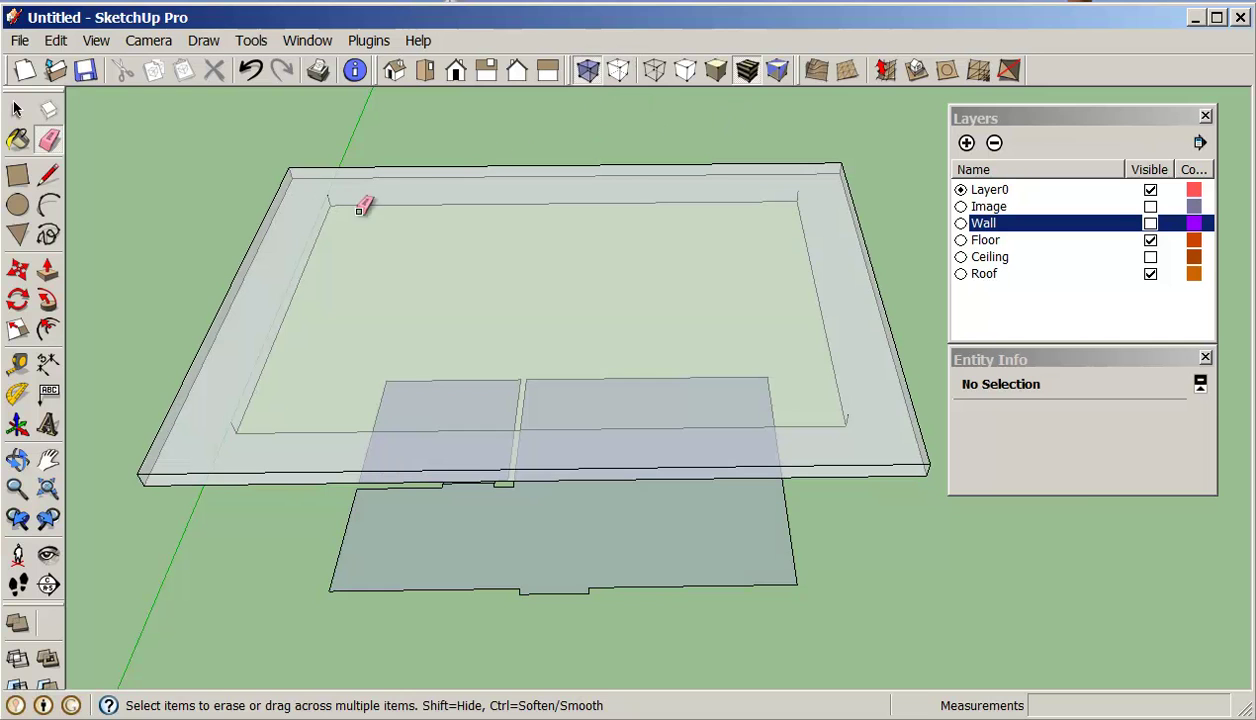
{"action": "scroll", "coordinate": [328, 192], "scroll_direction": "up", "scroll_amount": 3}
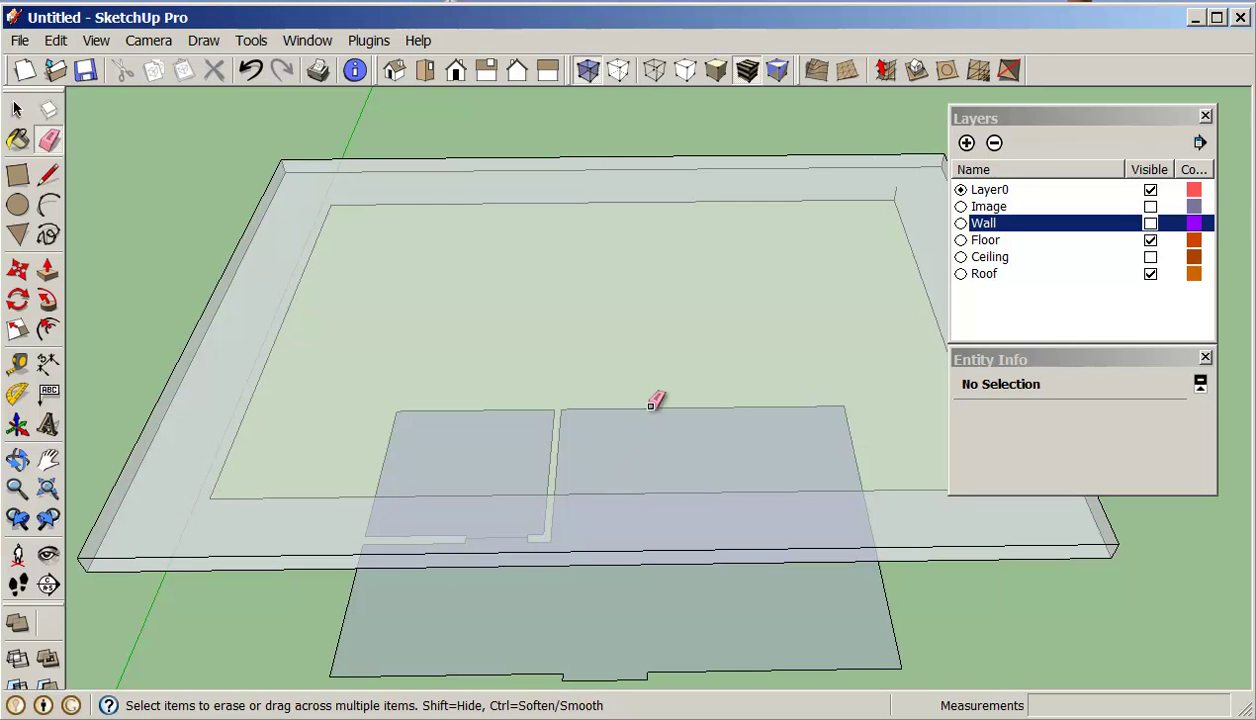
{"action": "left_click", "coordinate": [1122, 118]}
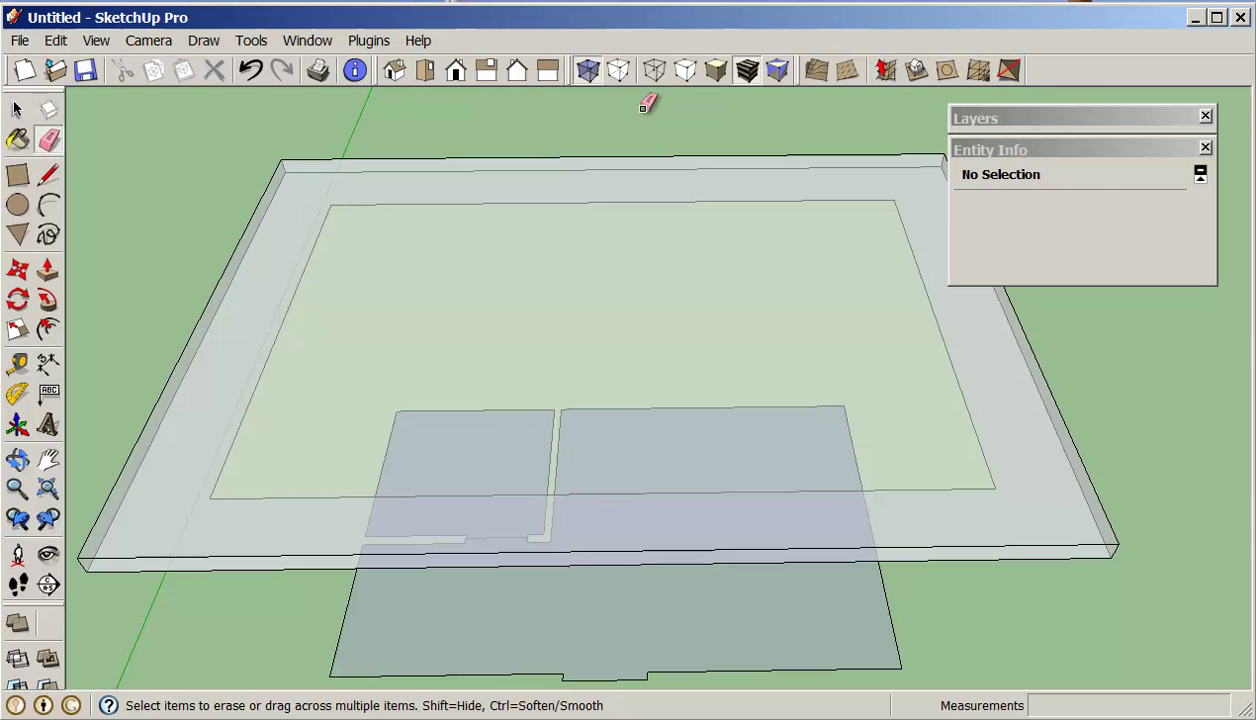
{"action": "left_click", "coordinate": [588, 70]}
{"action": "scroll", "coordinate": [545, 190], "scroll_direction": "down", "scroll_amount": 2}
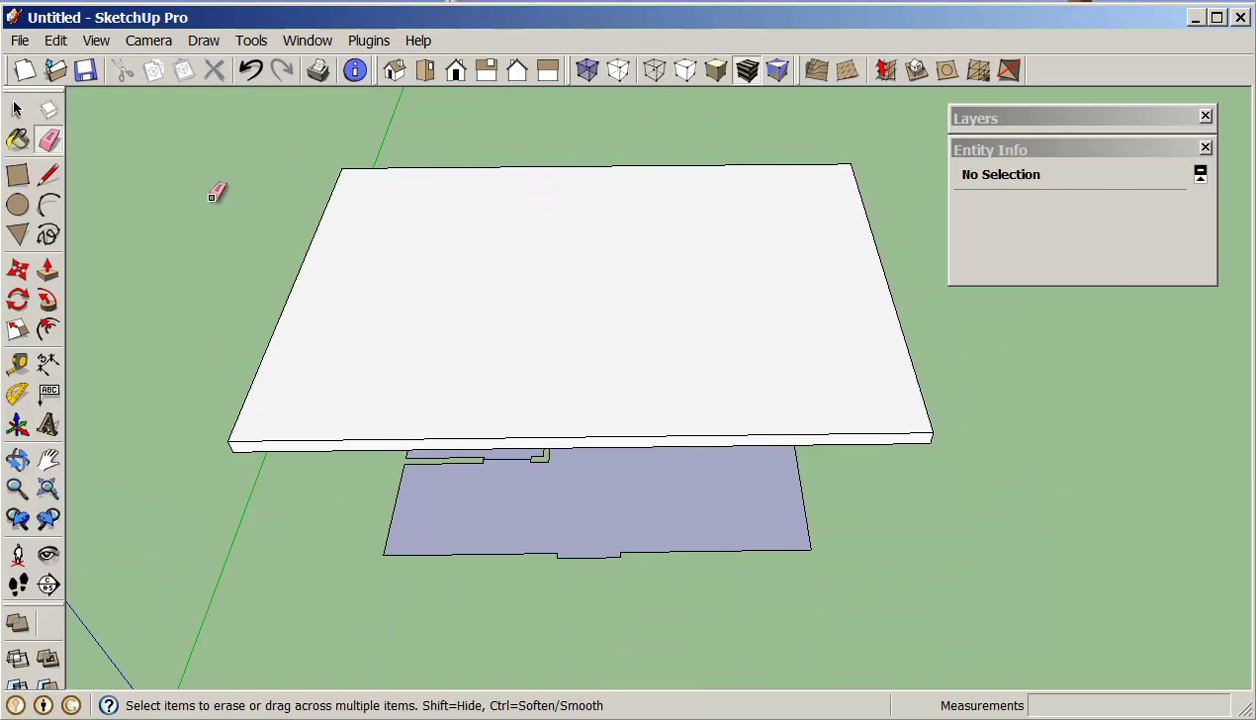
Draw two crossing diagonals corner to corner across the slab's top face.
{"action": "left_click", "coordinate": [48, 175]}
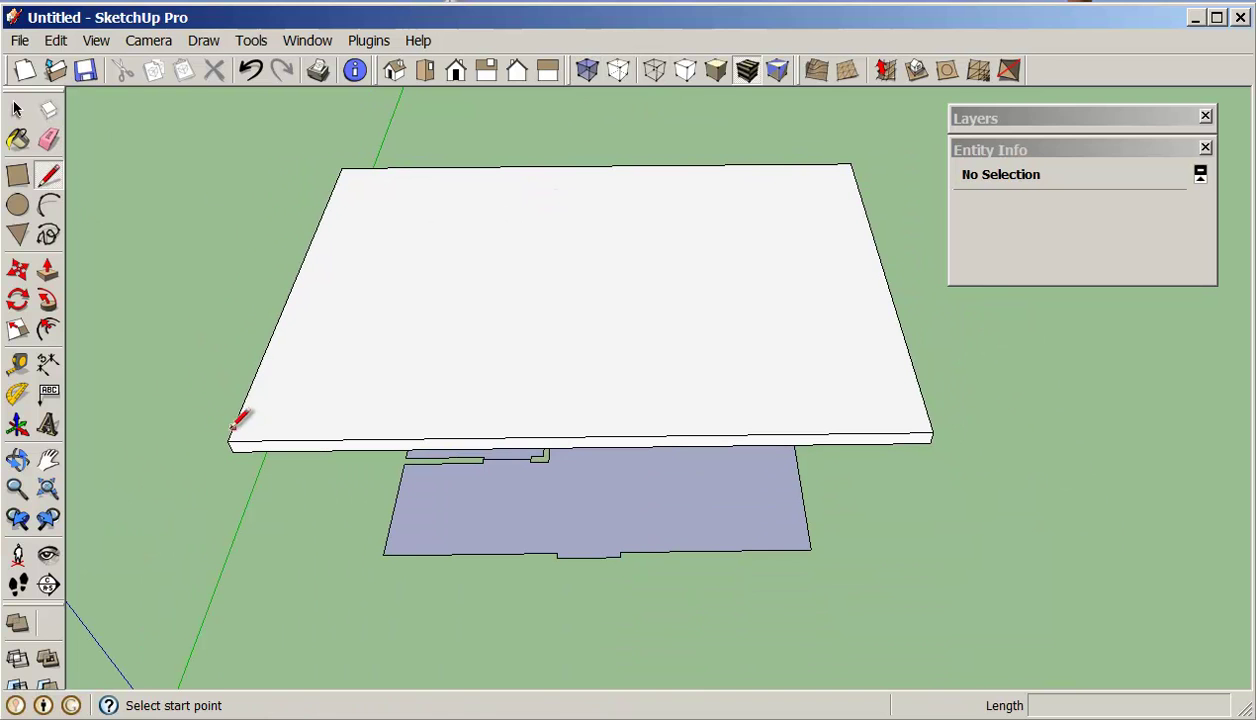
{"action": "left_click", "coordinate": [229, 440]}
{"action": "left_click", "coordinate": [850, 164]}
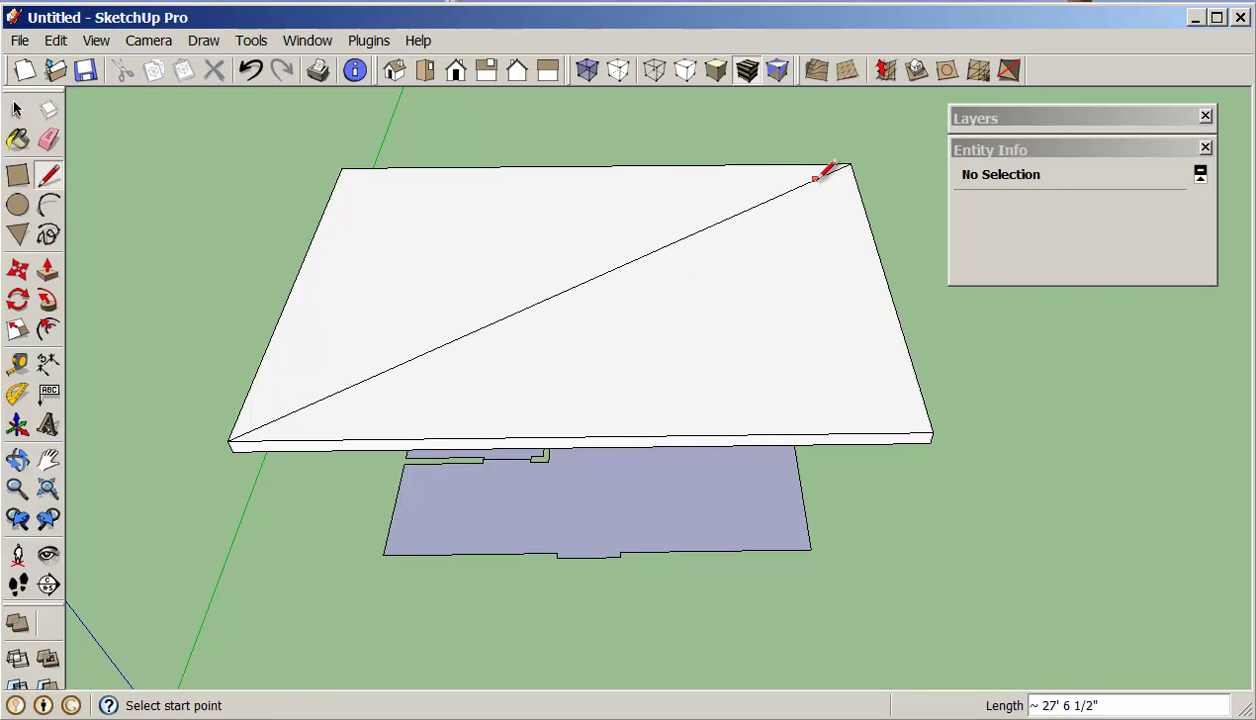
{"action": "left_click", "coordinate": [342, 168]}
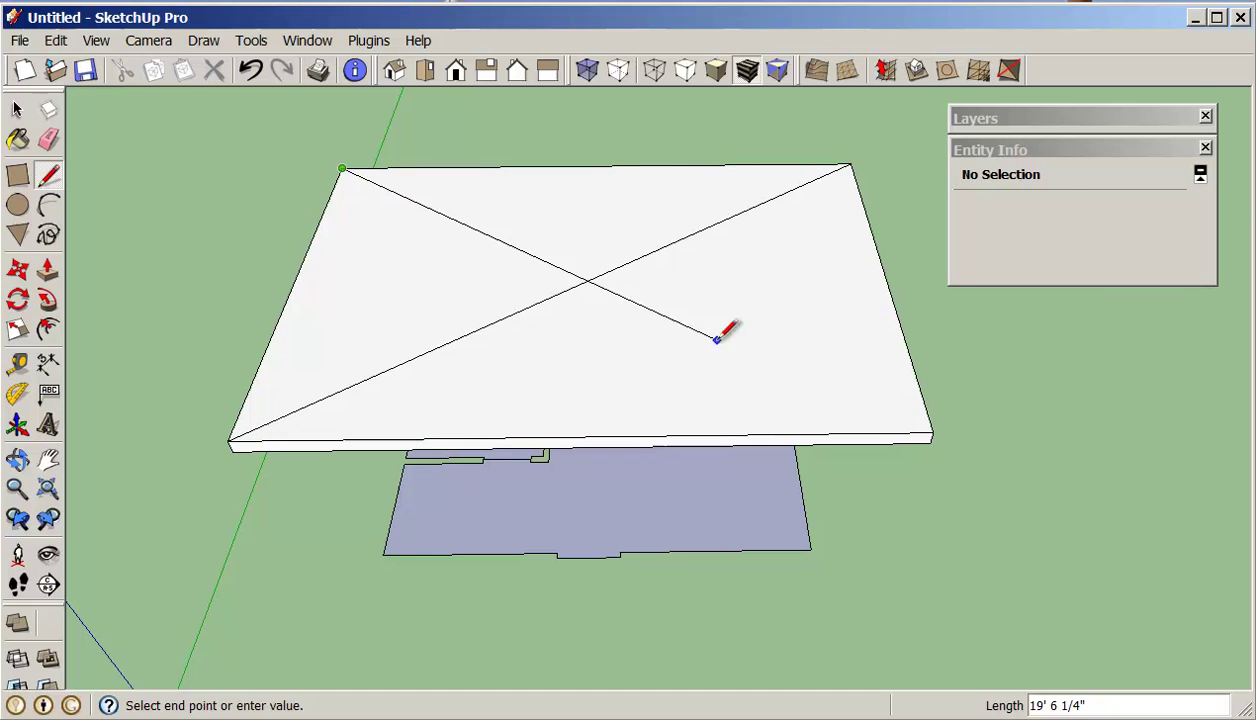
{"action": "left_click", "coordinate": [932, 436]}
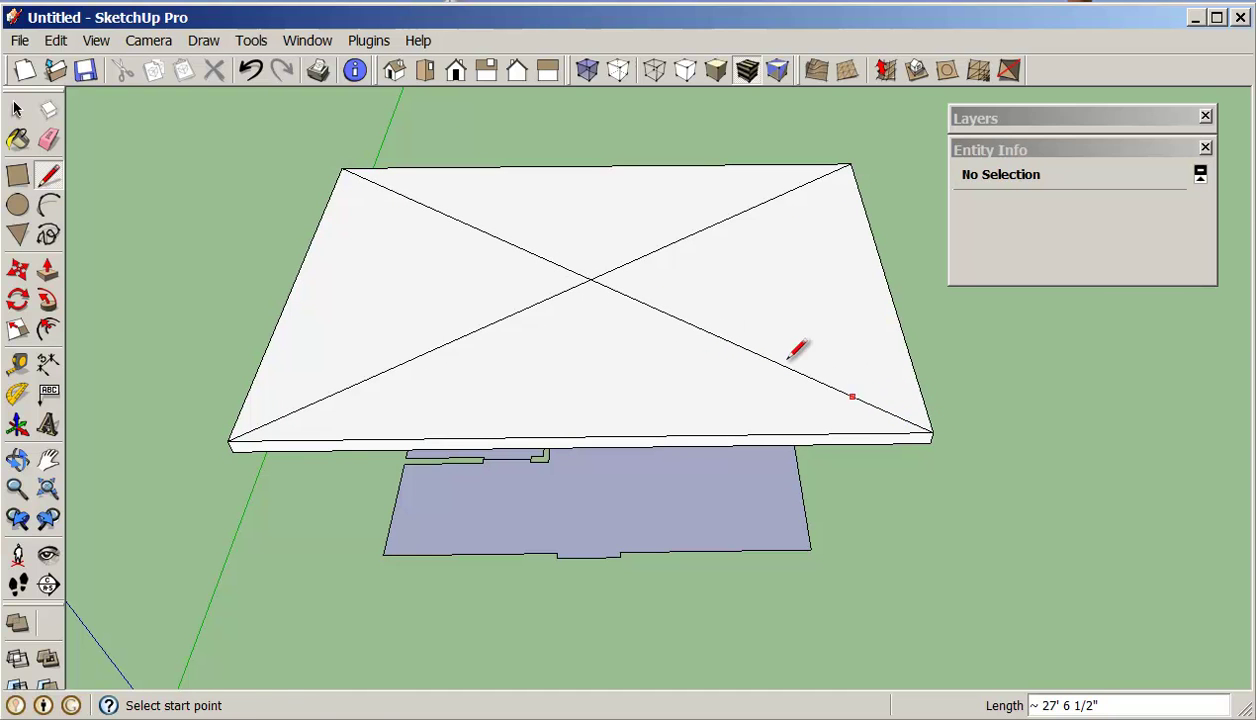
Raise the diagonals' crossing point 6 feet straight up to form the hip roof apex.
{"action": "left_click", "coordinate": [50, 270]}
{"action": "left_click", "coordinate": [17, 270]}
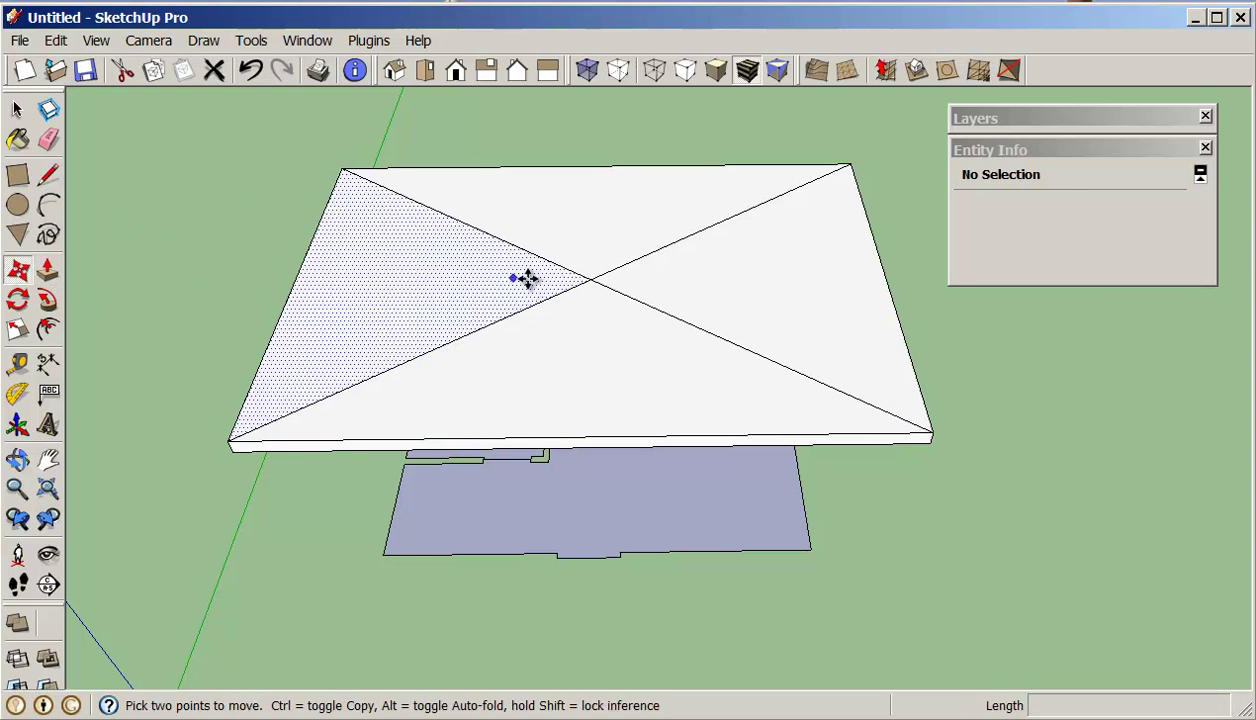
{"action": "left_click", "coordinate": [592, 281]}
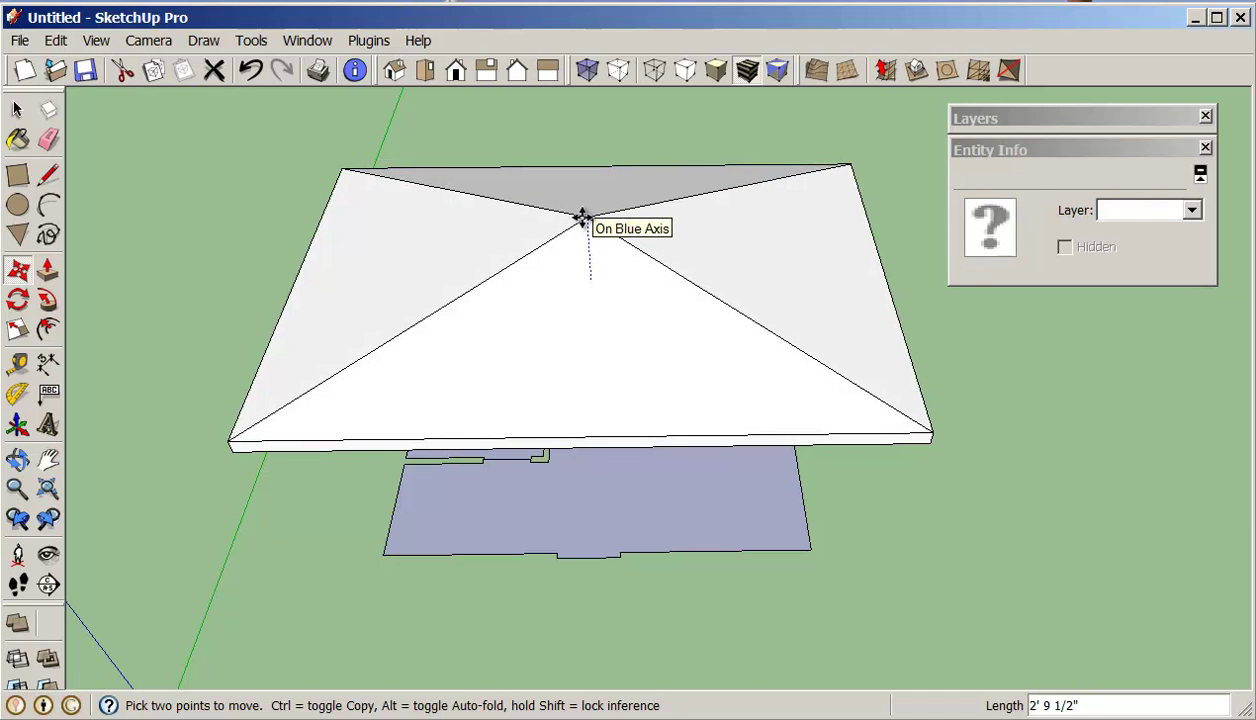
{"action": "left_click", "coordinate": [581, 217]}
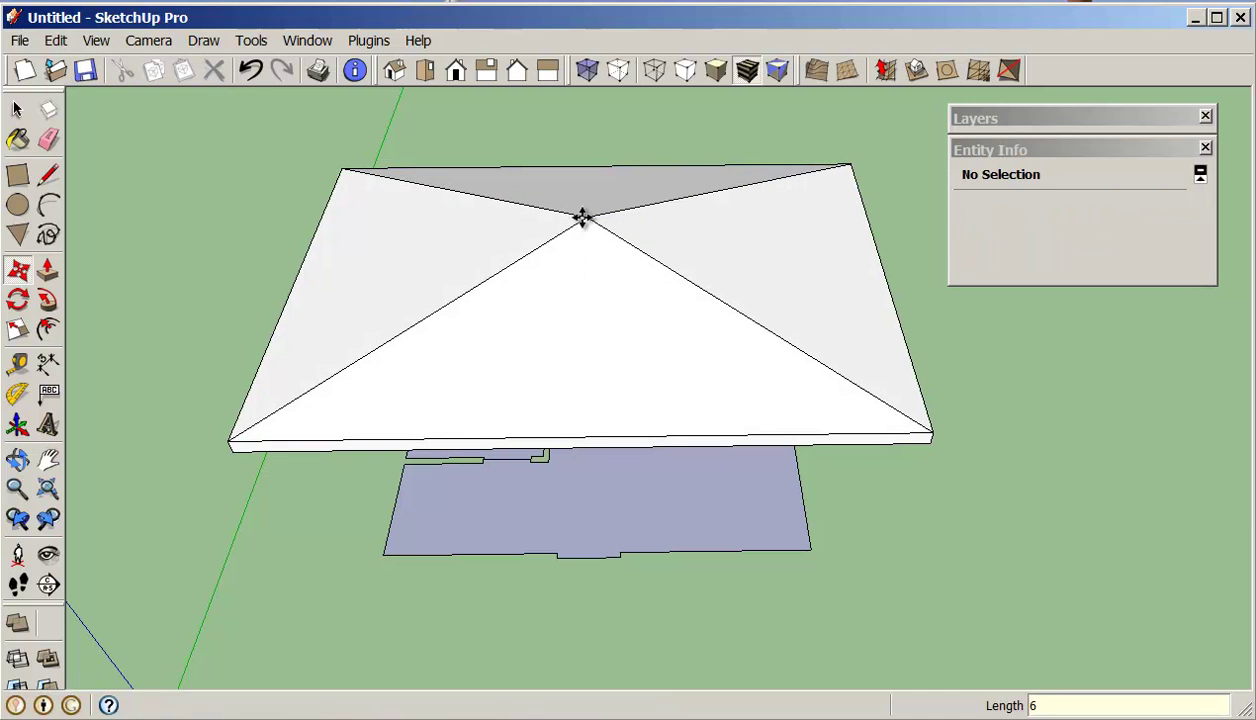
{"action": "type", "text": "6"}
{"action": "key", "text": "Return"}
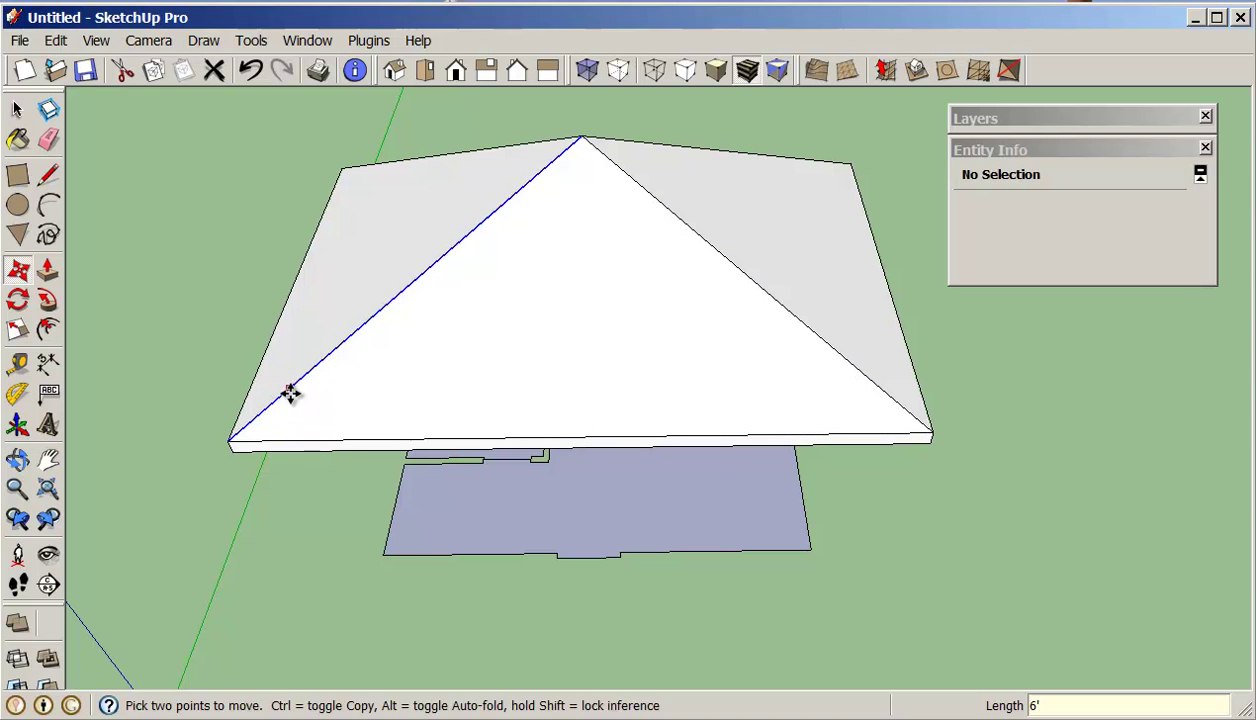
{"action": "middle_click_drag", "start_coordinate": [886, 499], "coordinate": [880, 190]}
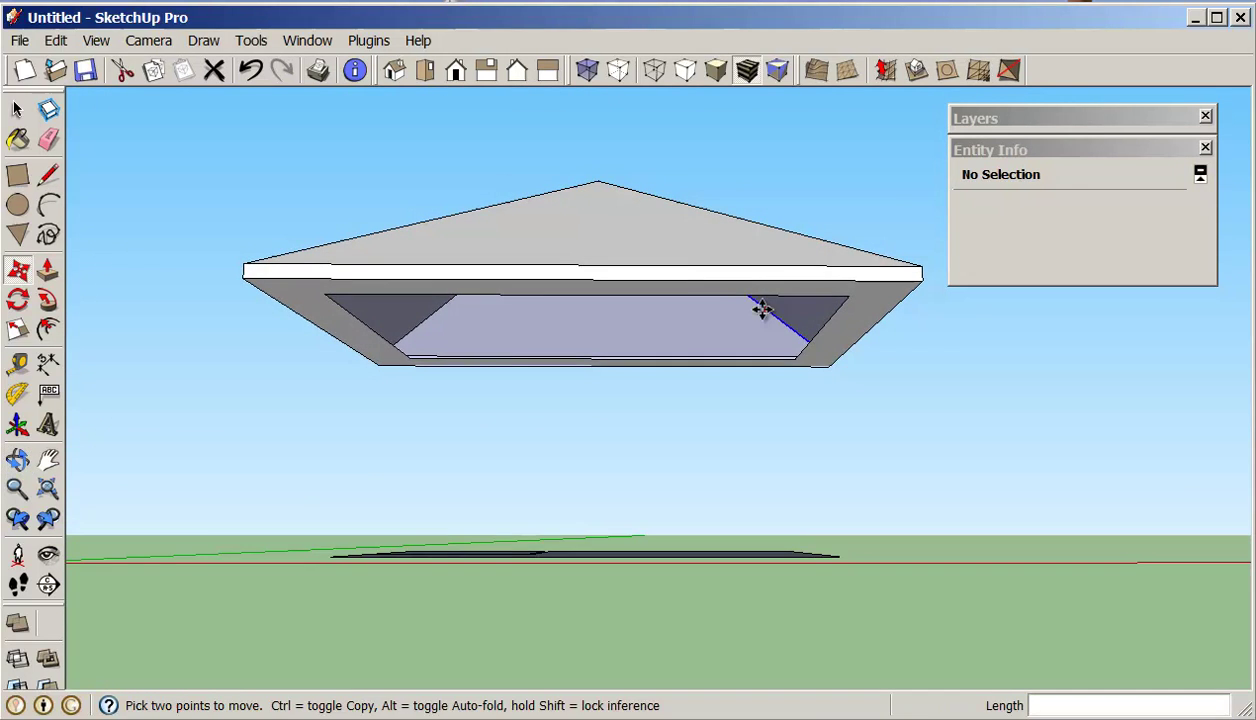
Select all the roof geometry and make it into a group.
{"action": "left_click", "coordinate": [578, 356]}
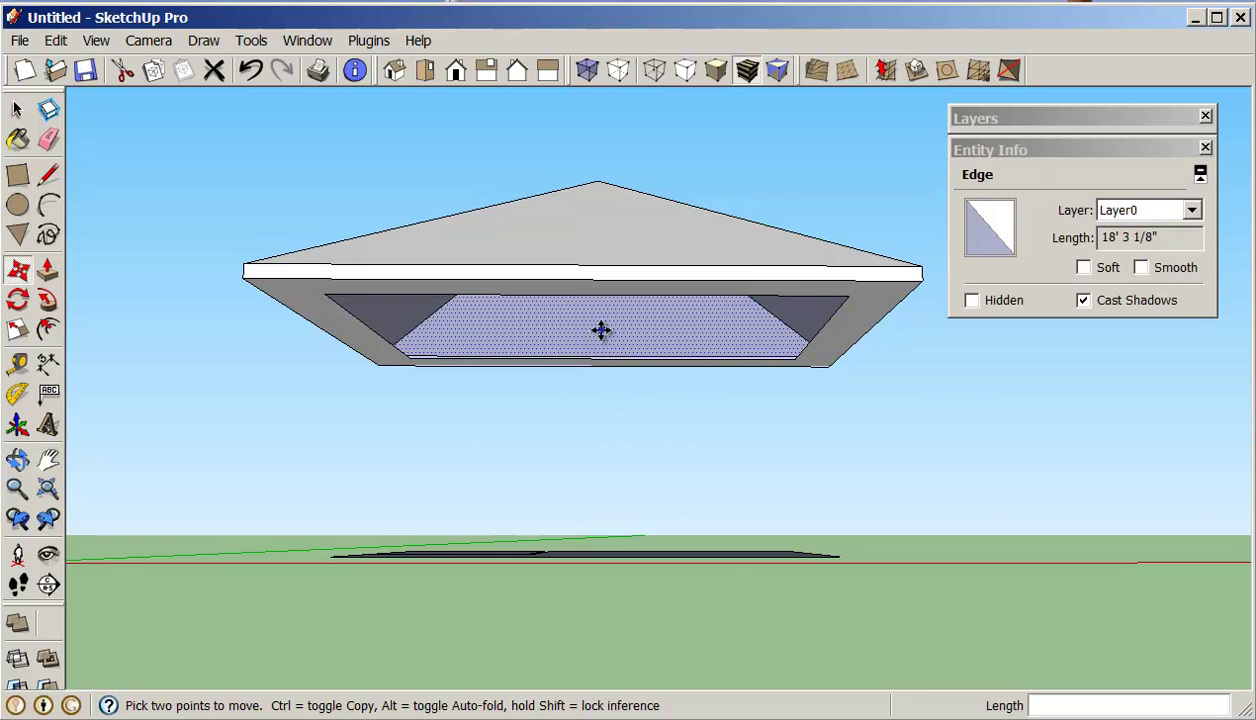
{"action": "left_click", "coordinate": [17, 109]}
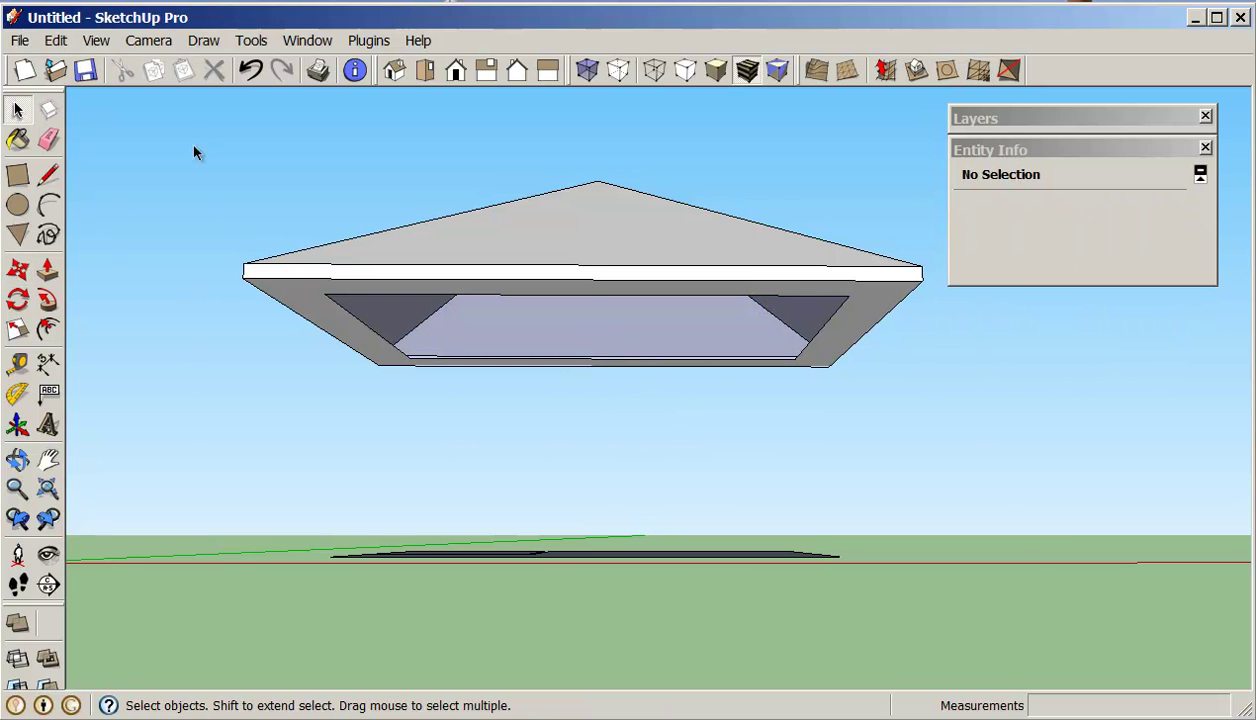
{"action": "left_click_drag", "start_coordinate": [193, 147], "coordinate": [934, 429]}
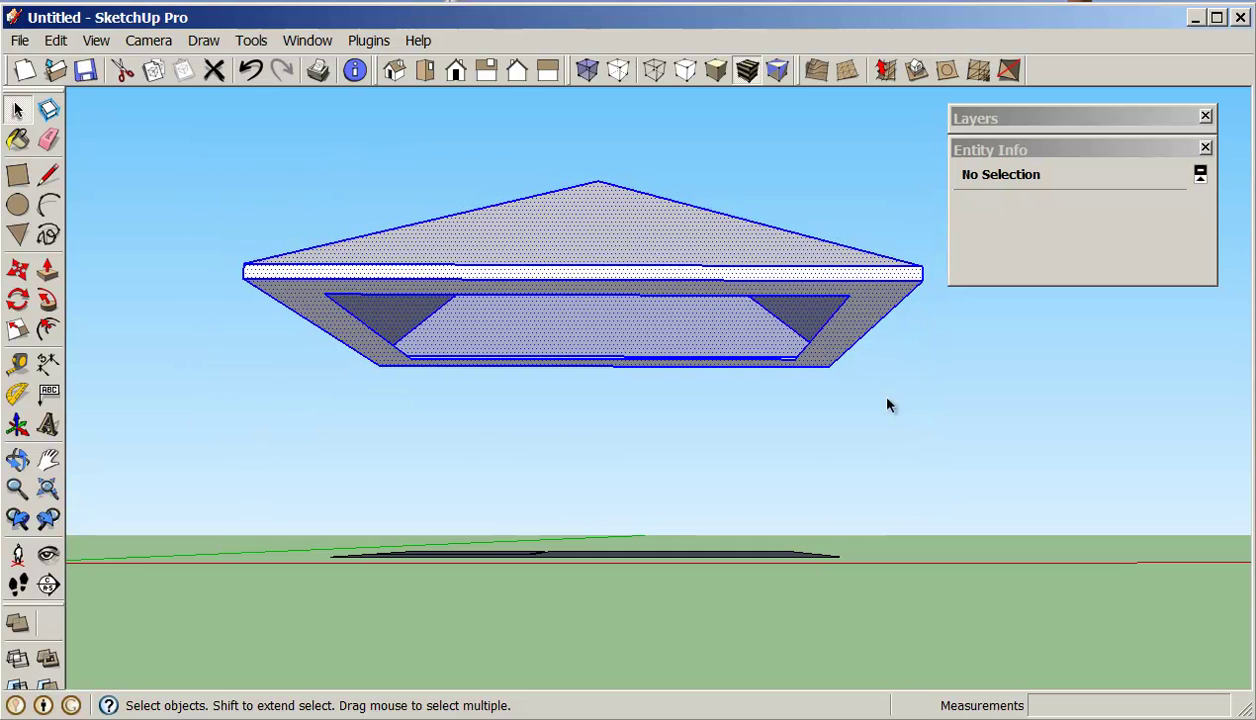
{"action": "right_click", "coordinate": [622, 236]}
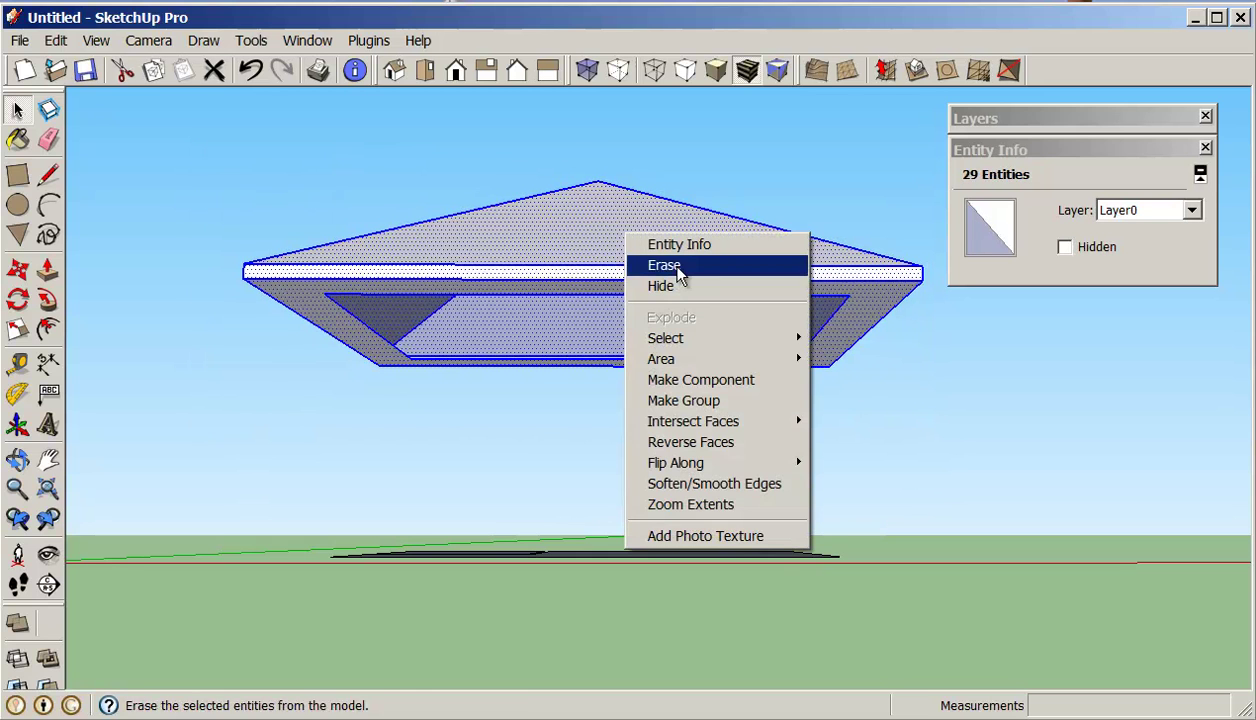
{"action": "left_click", "coordinate": [735, 403]}
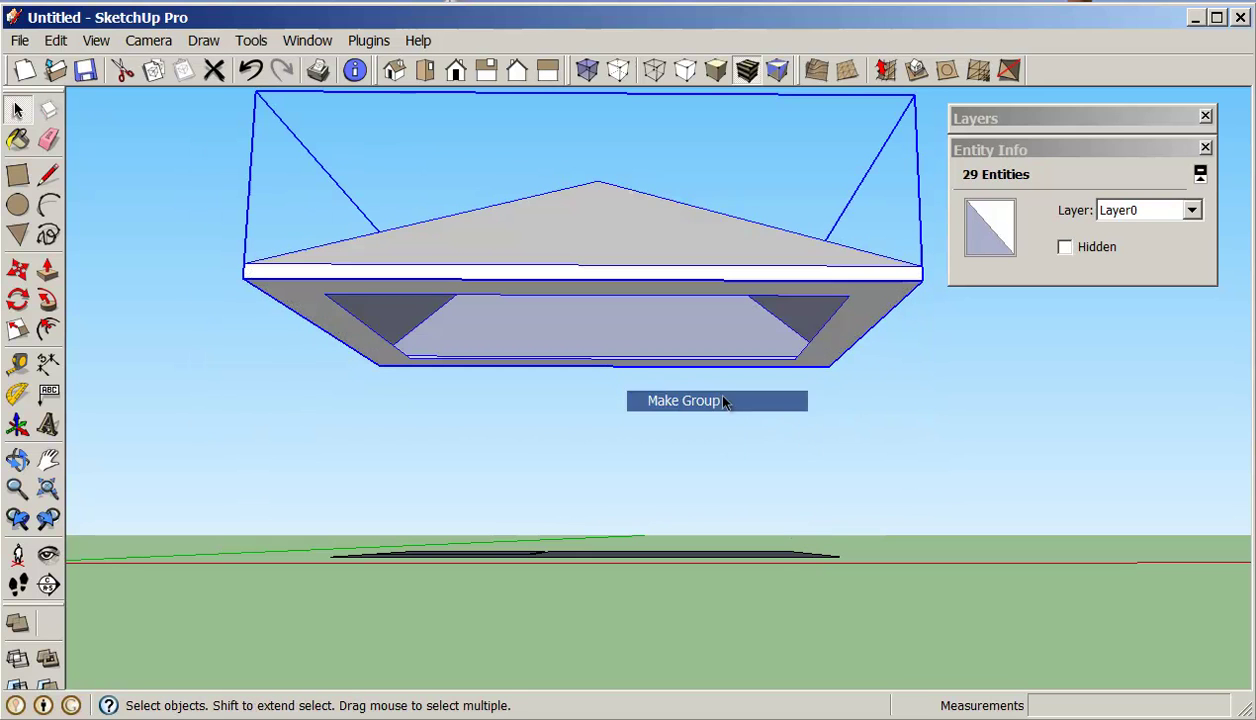
Assign the roof group to the Roof layer in Entity Info.
{"action": "left_click", "coordinate": [1186, 210]}
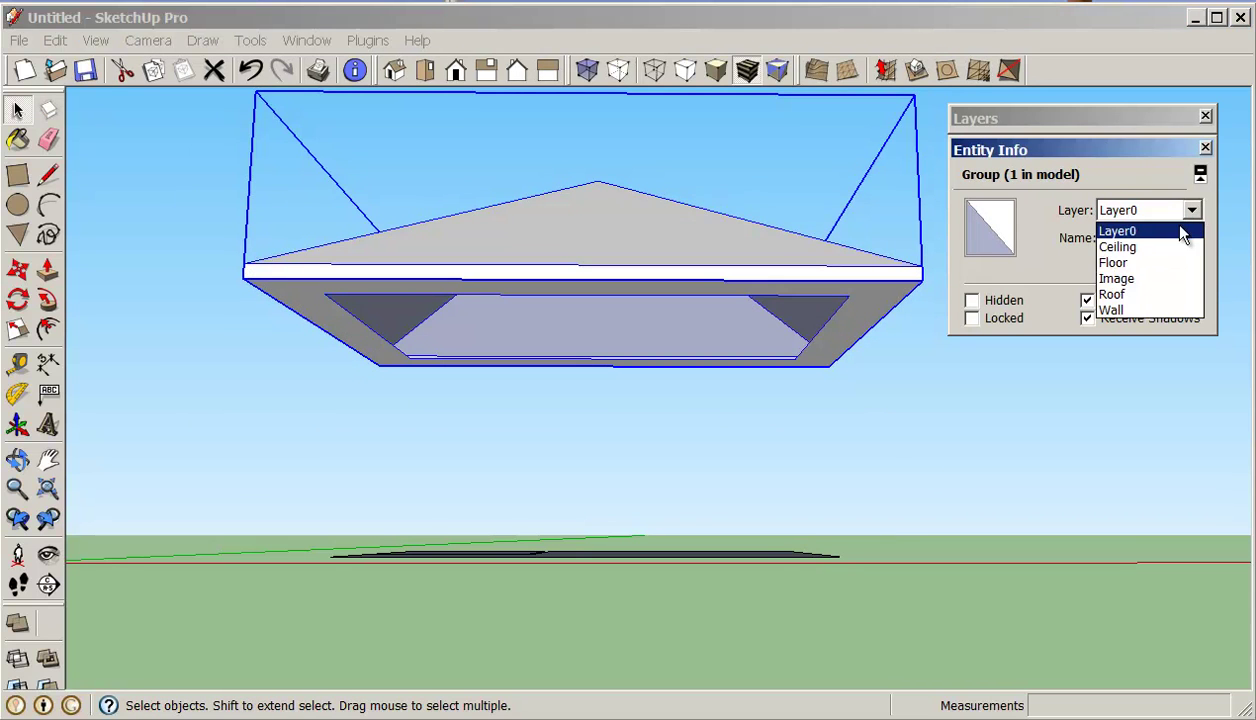
{"action": "left_click", "coordinate": [1122, 294]}
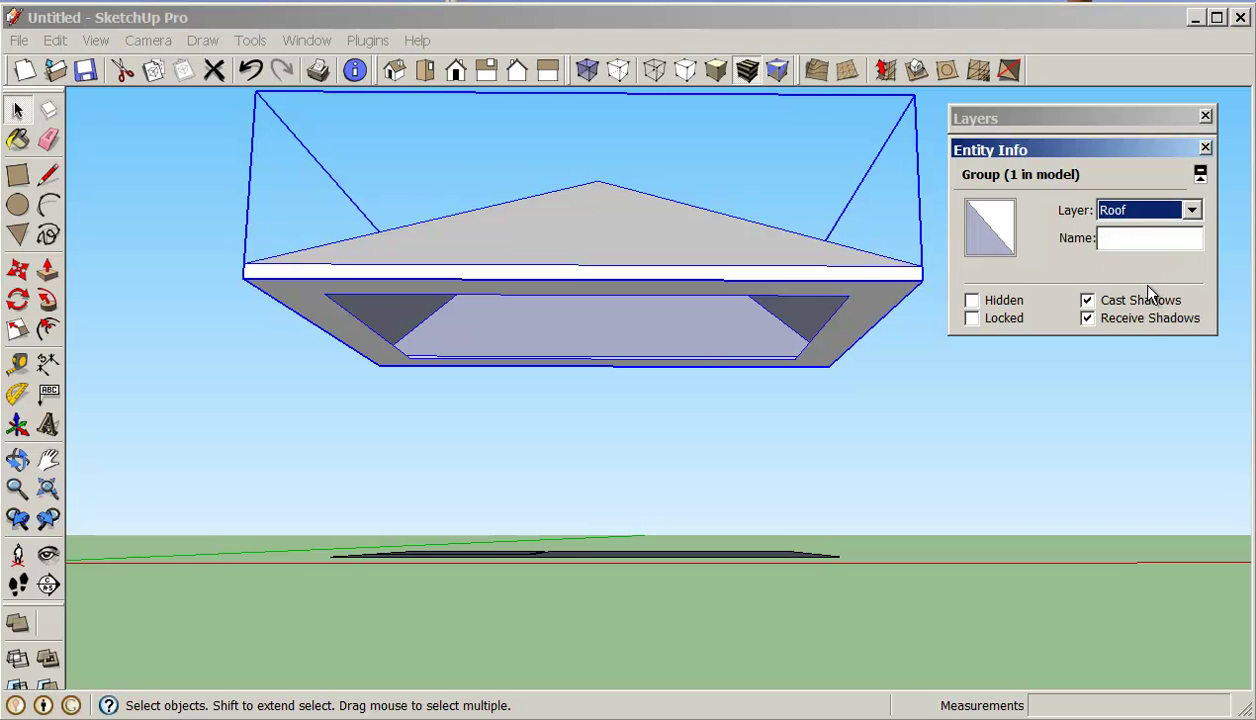
{"action": "left_click", "coordinate": [1206, 150]}
Turn on the Image, Wall and Ceiling layers and orbit to view the finished house.
{"action": "left_click", "coordinate": [1188, 120]}
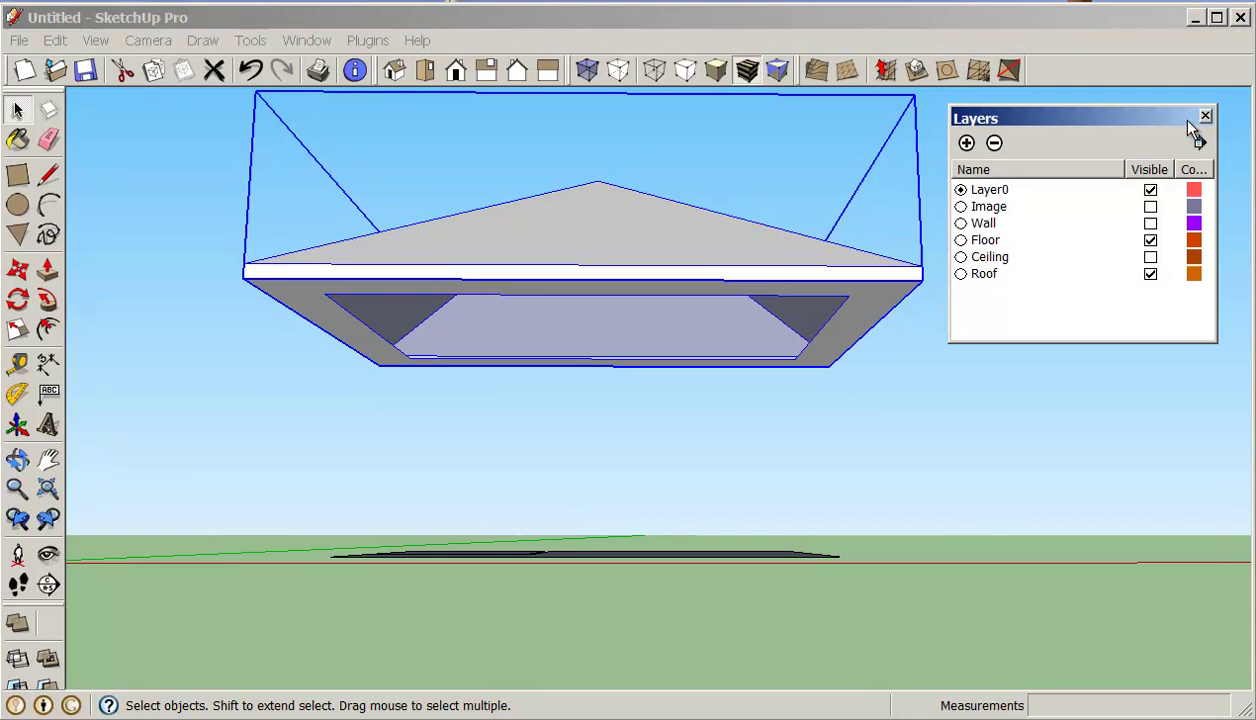
{"action": "left_click", "coordinate": [1150, 206]}
{"action": "left_click", "coordinate": [1150, 223]}
{"action": "left_click", "coordinate": [1150, 257]}
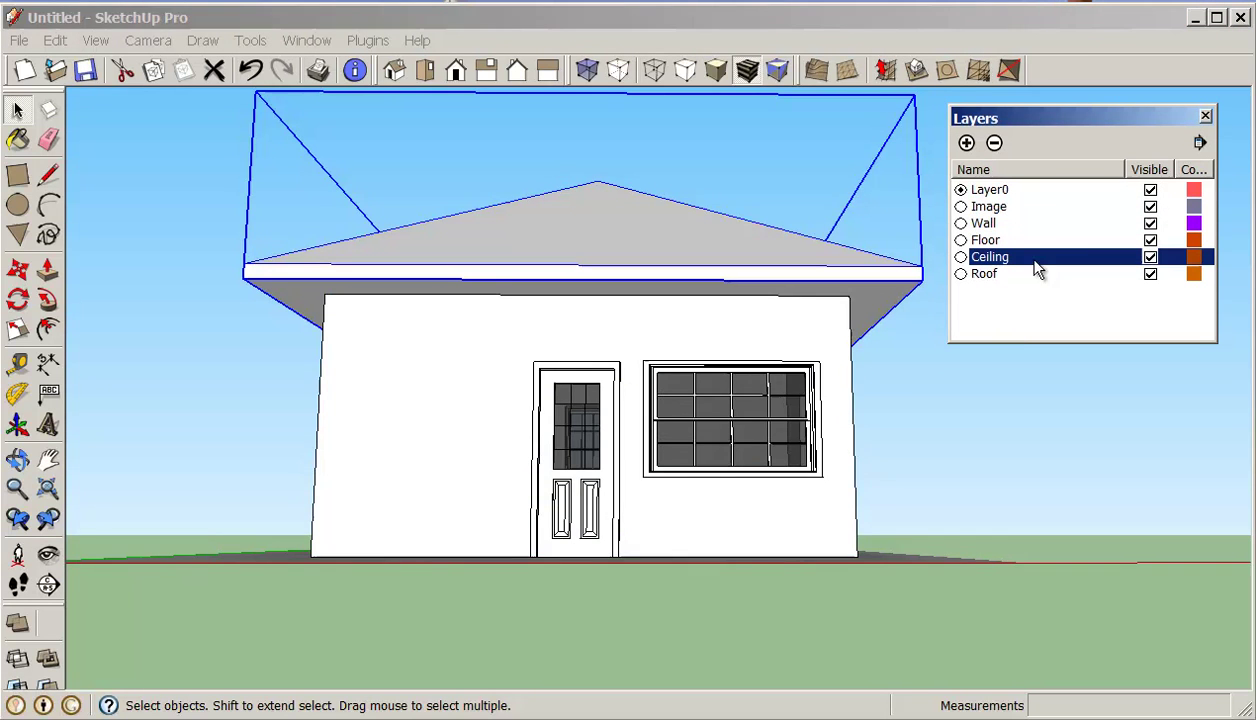
{"action": "middle_click_drag", "start_coordinate": [980, 420], "coordinate": [934, 589]}
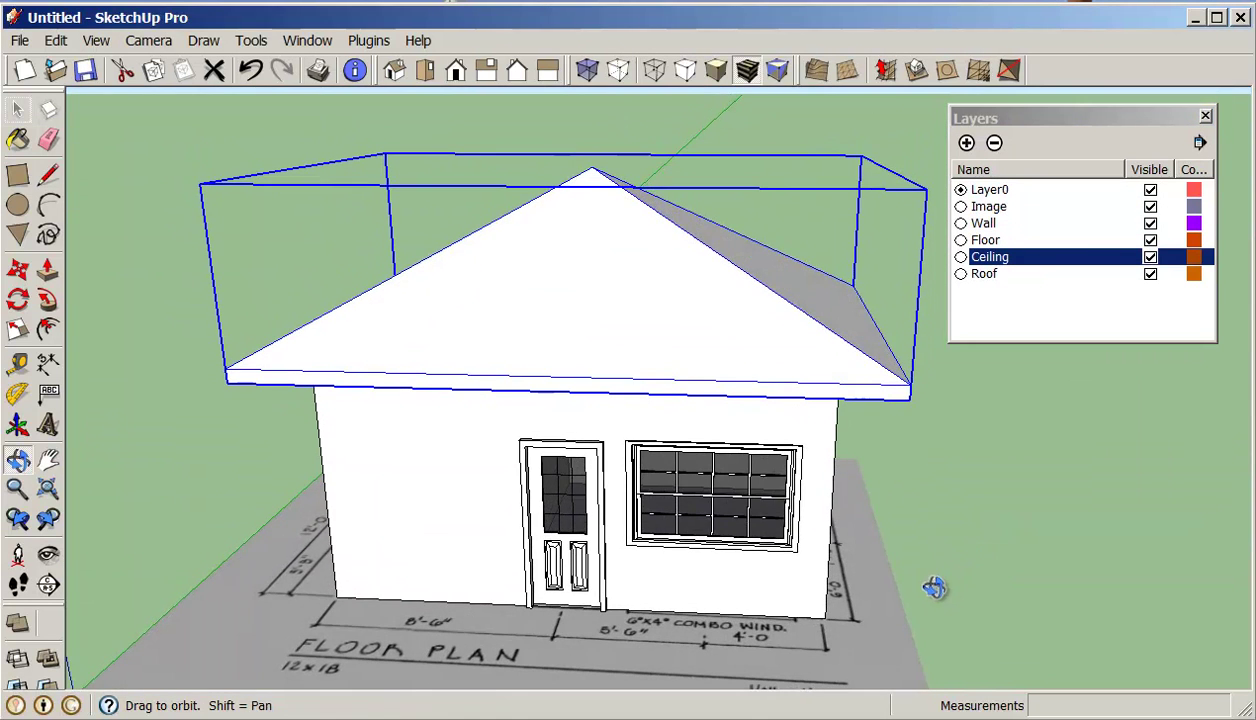
{"action": "left_click", "coordinate": [98, 176]}
{"action": "middle_click_drag", "start_coordinate": [895, 492], "coordinate": [640, 425]}
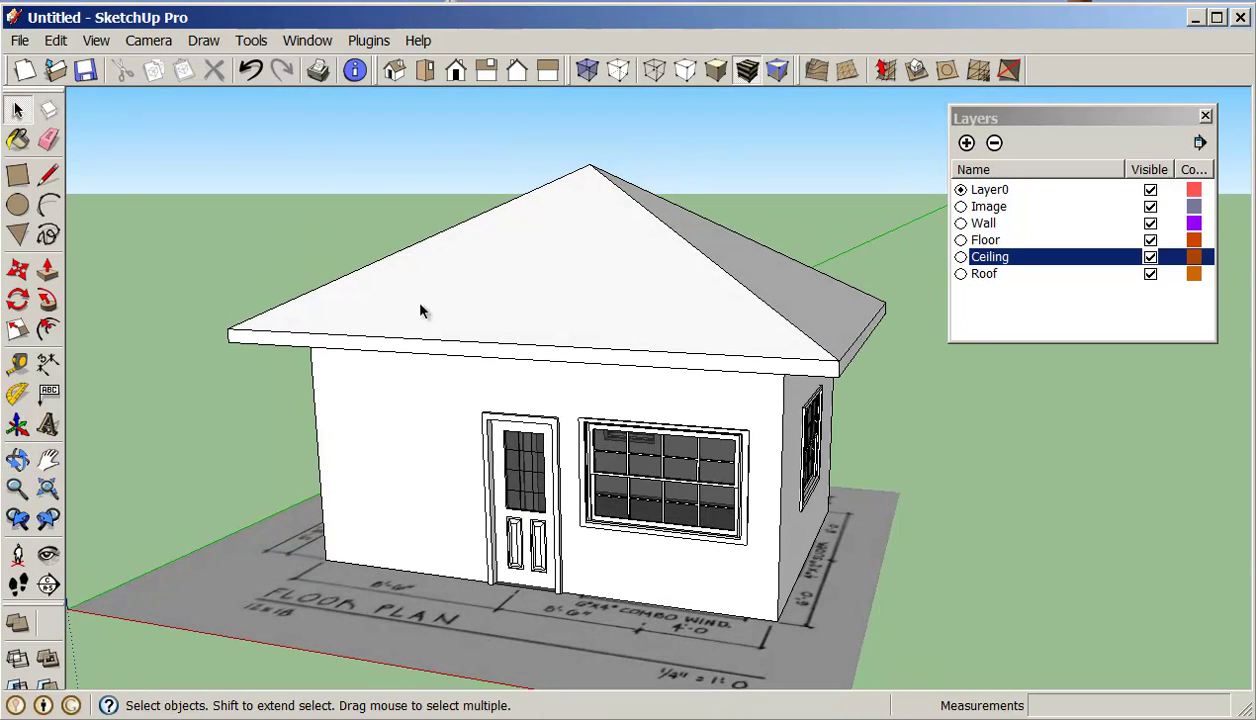